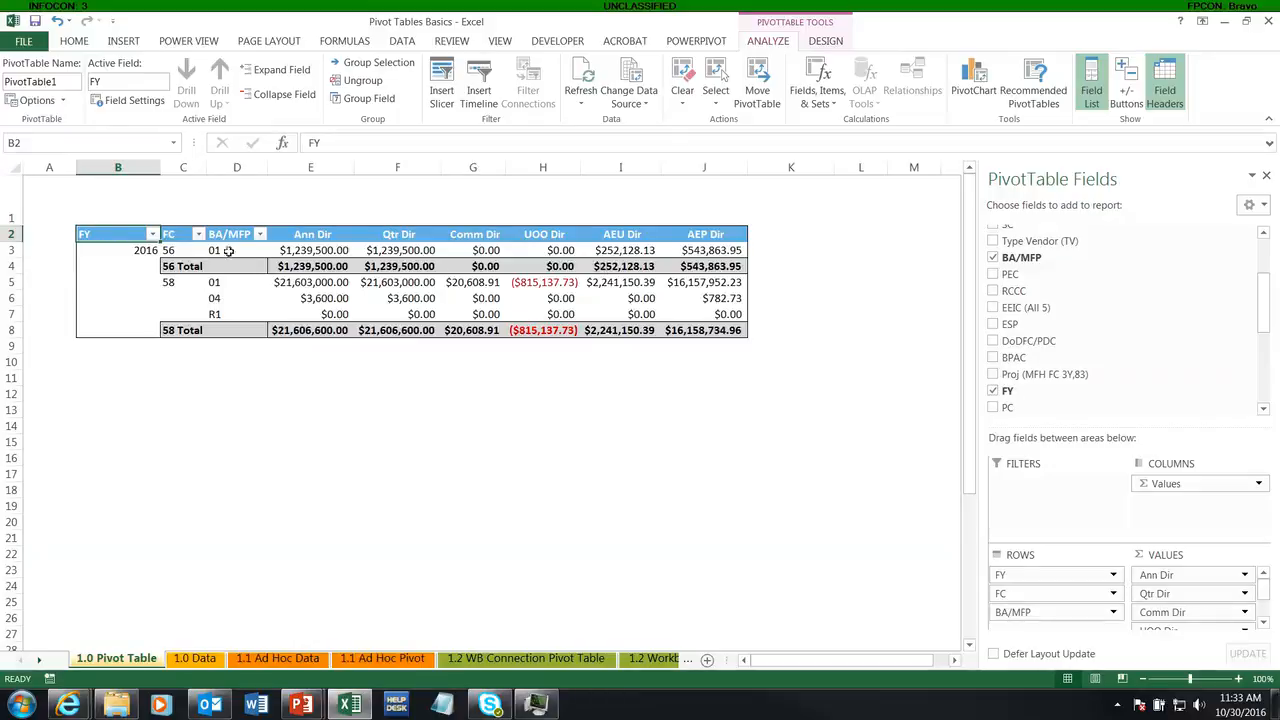
Review the FY field's subtotal, filter, layout and print settings, and leave them without changes.
right_click(109, 236)
key("Escape")
right_click(109, 233)
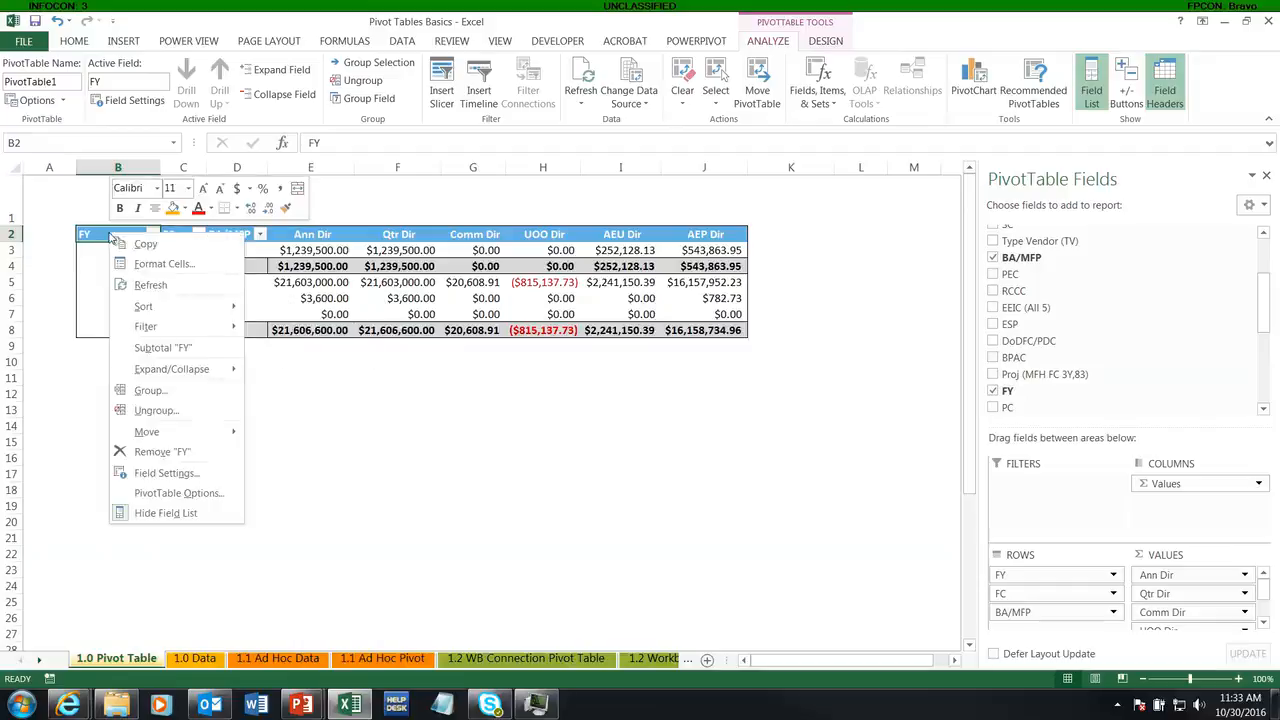
left_click(163, 477)
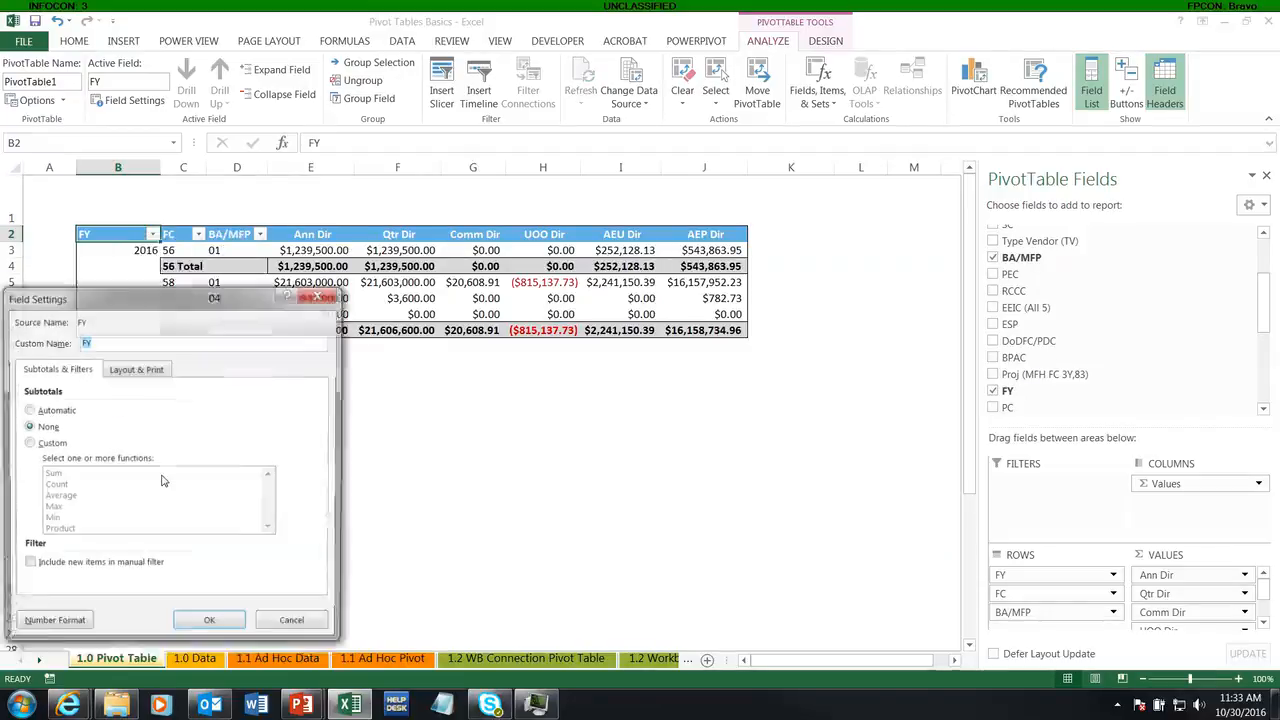
left_click_drag(200, 292, 384, 180)
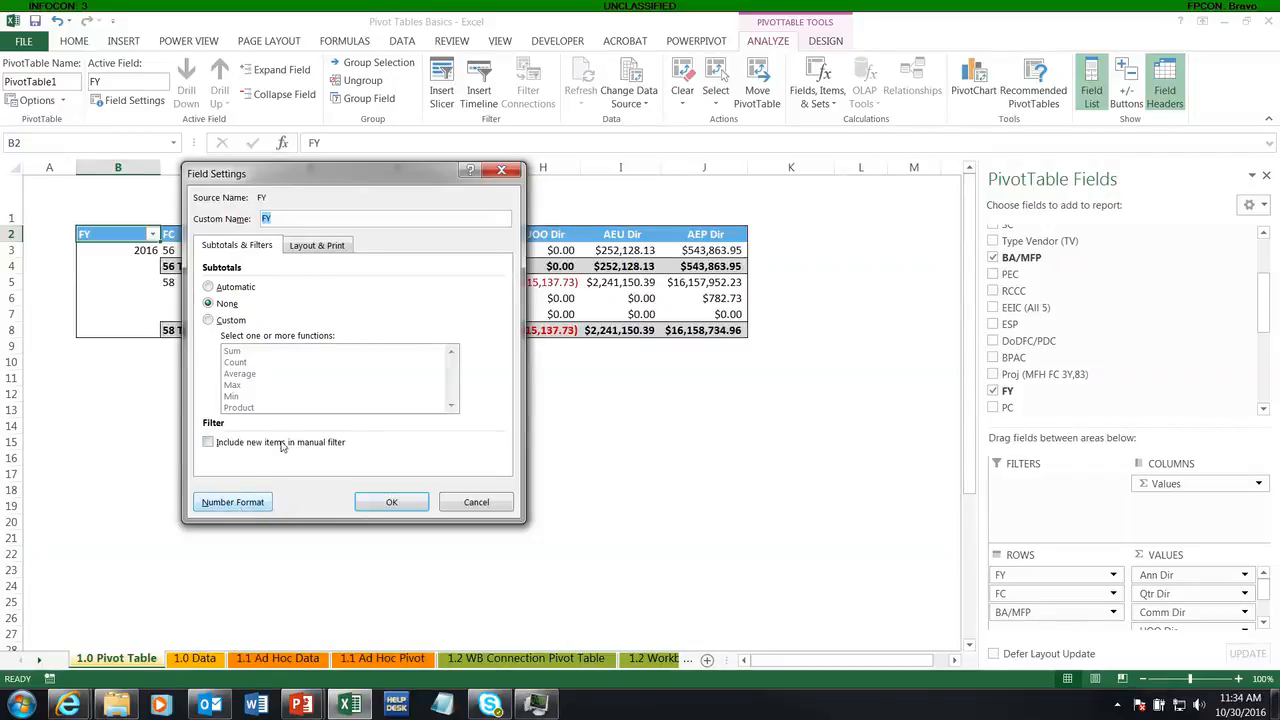
left_click(325, 250)
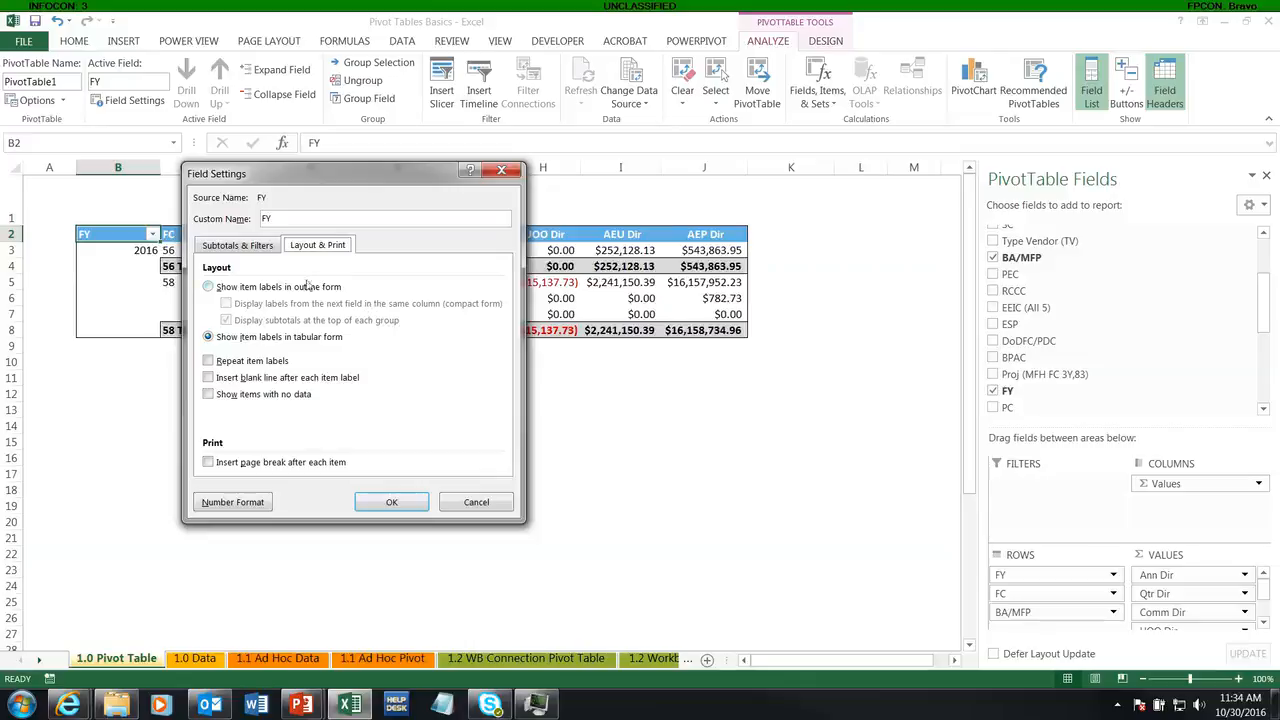
left_click(470, 503)
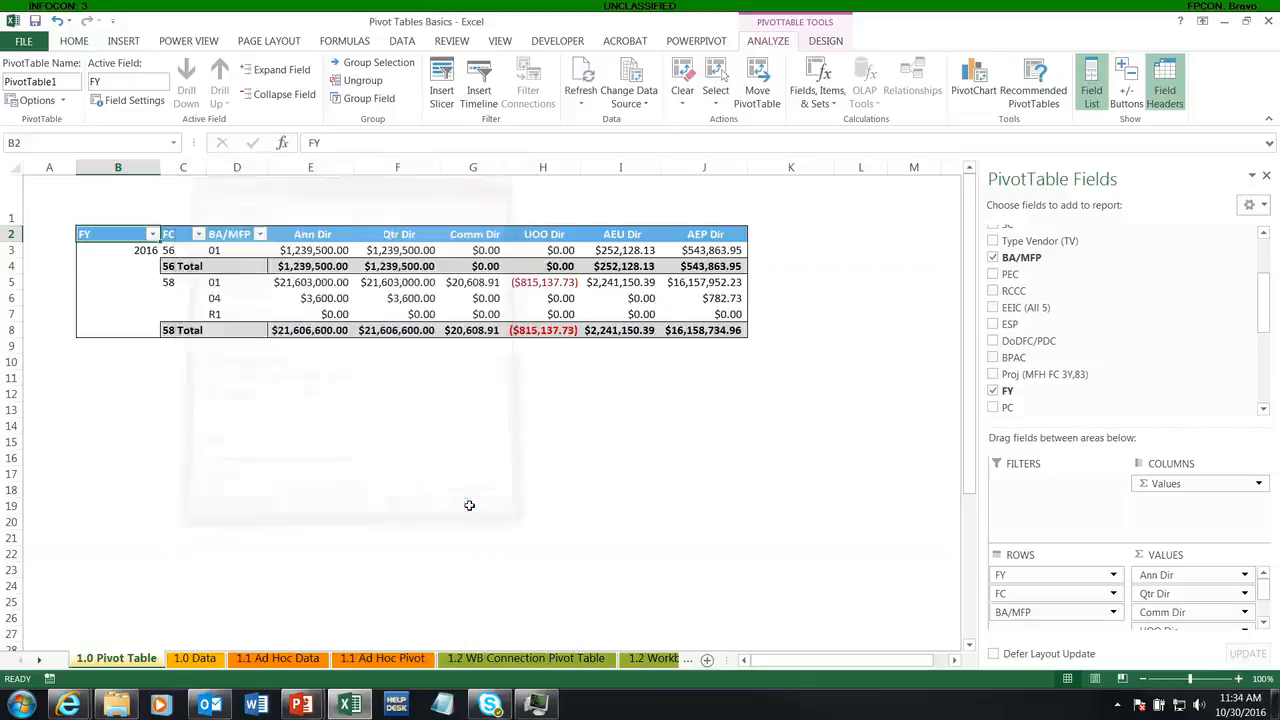
Open the PivotTable options for the pivot table containing the FY field.
right_click(126, 234)
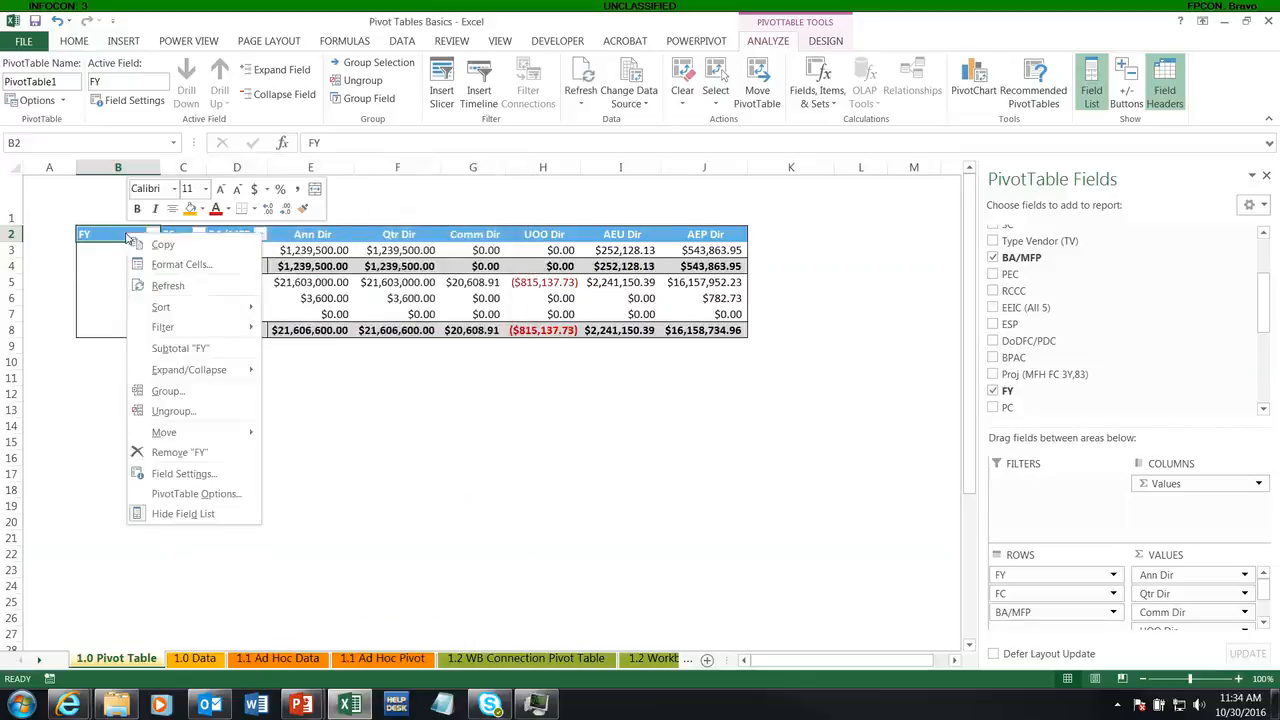
left_click(200, 495)
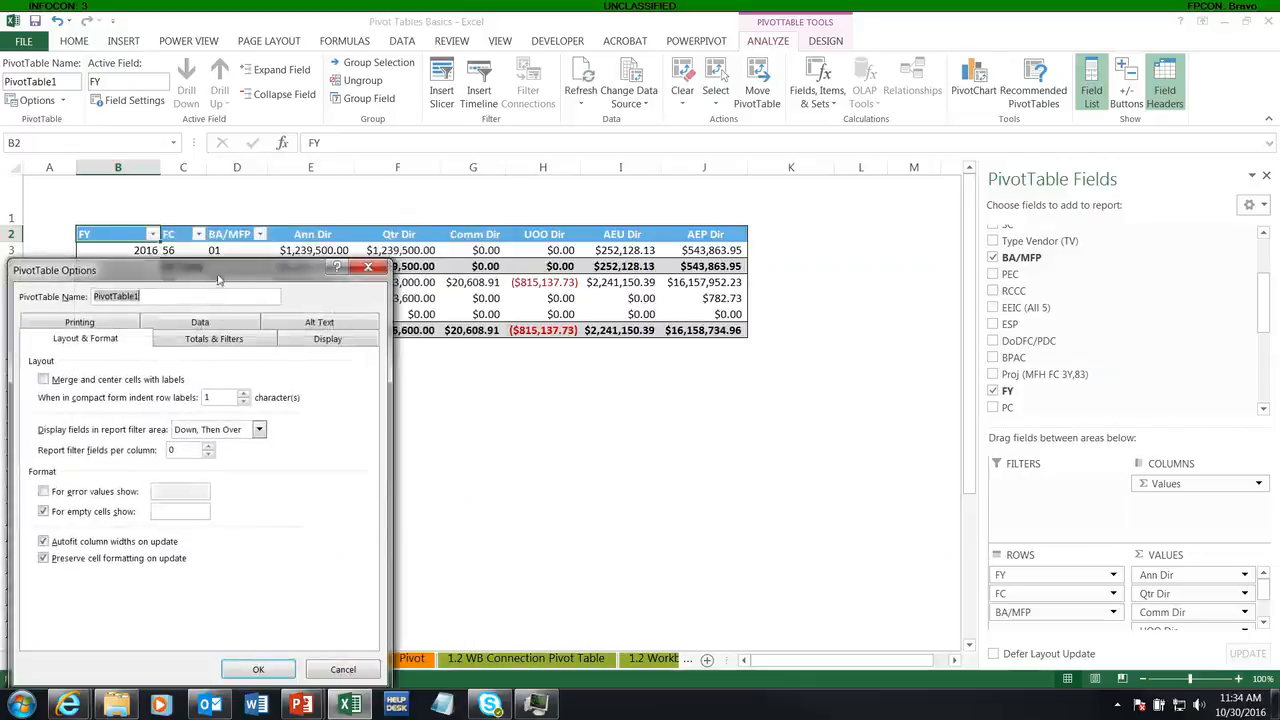
left_click_drag(228, 298, 428, 150)
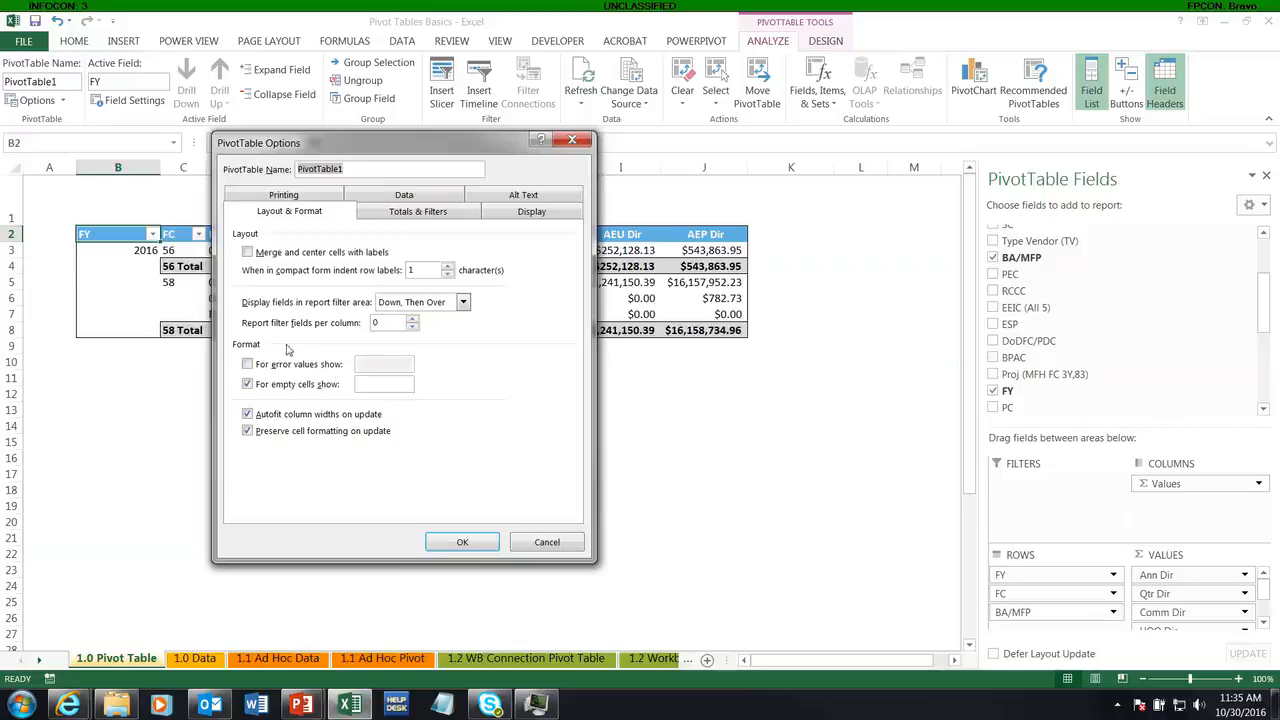
Try enabling the replacement display for error values, and turn it off again.
left_click(247, 365)
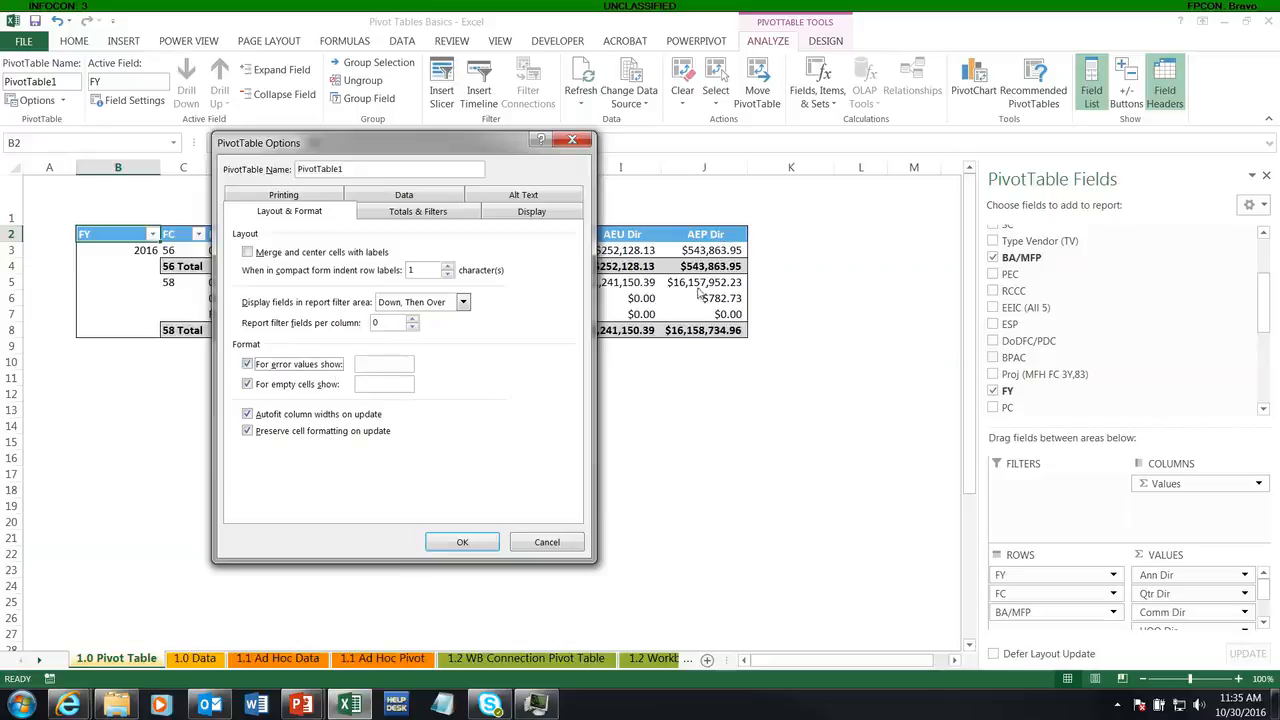
left_click(380, 366)
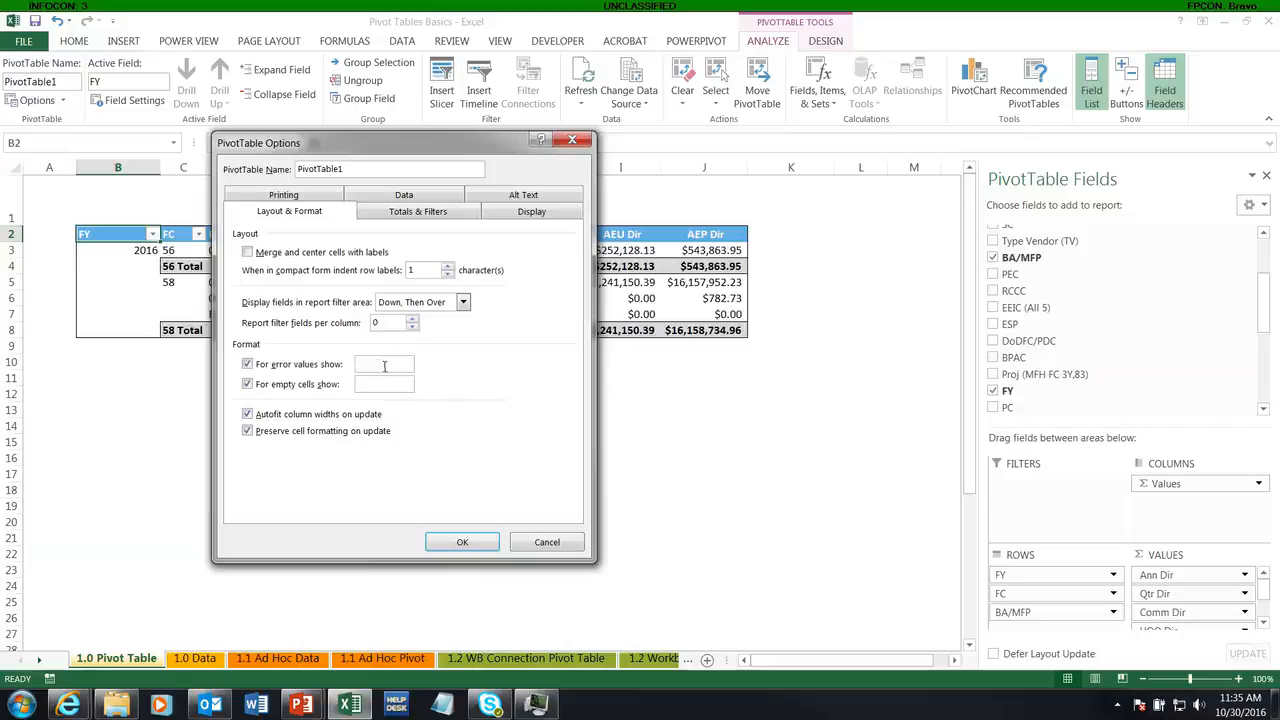
left_click(248, 364)
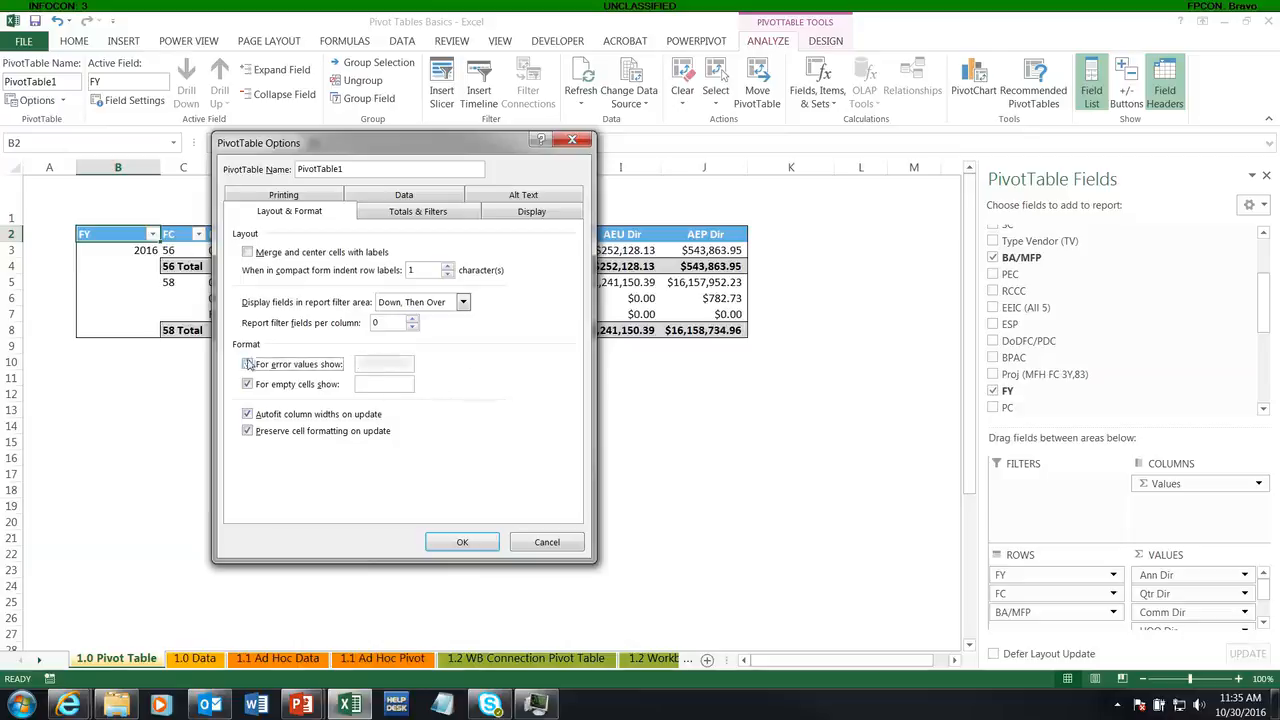
Examine the PivotTable's empty-cell display setting and its totals and filters, display and alt text options.
left_click(362, 384)
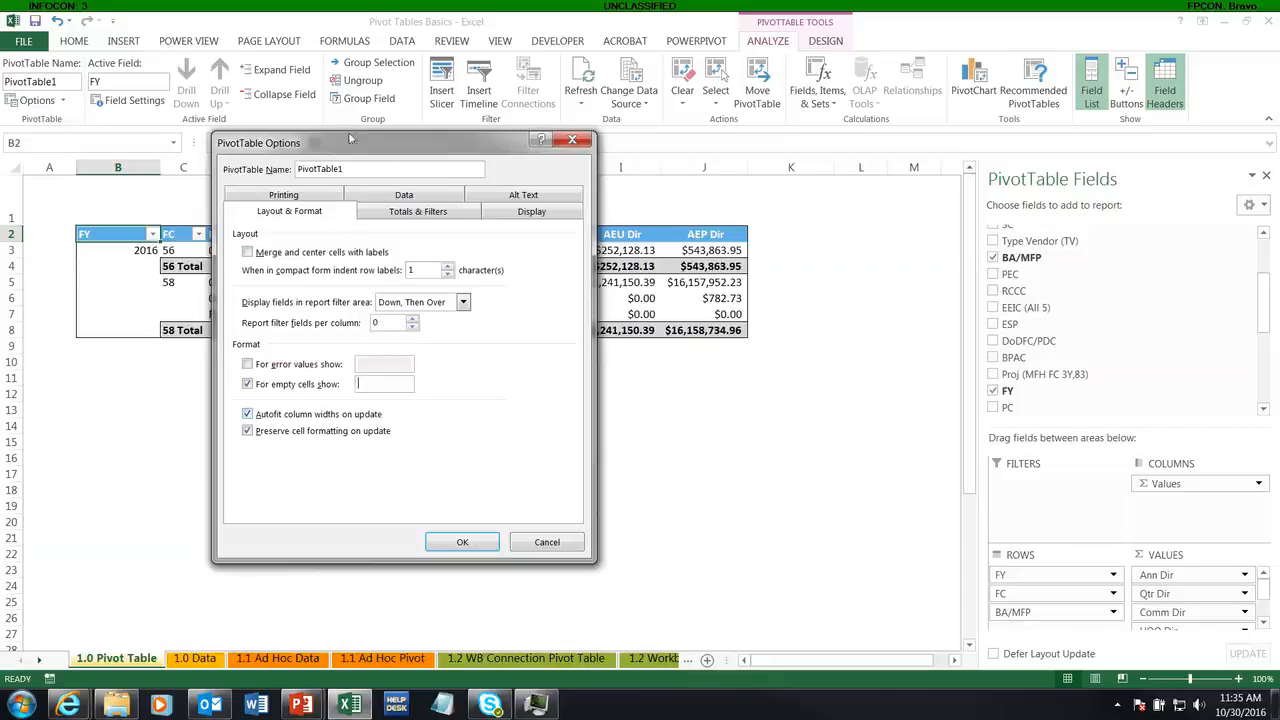
left_click_drag(359, 145, 920, 192)
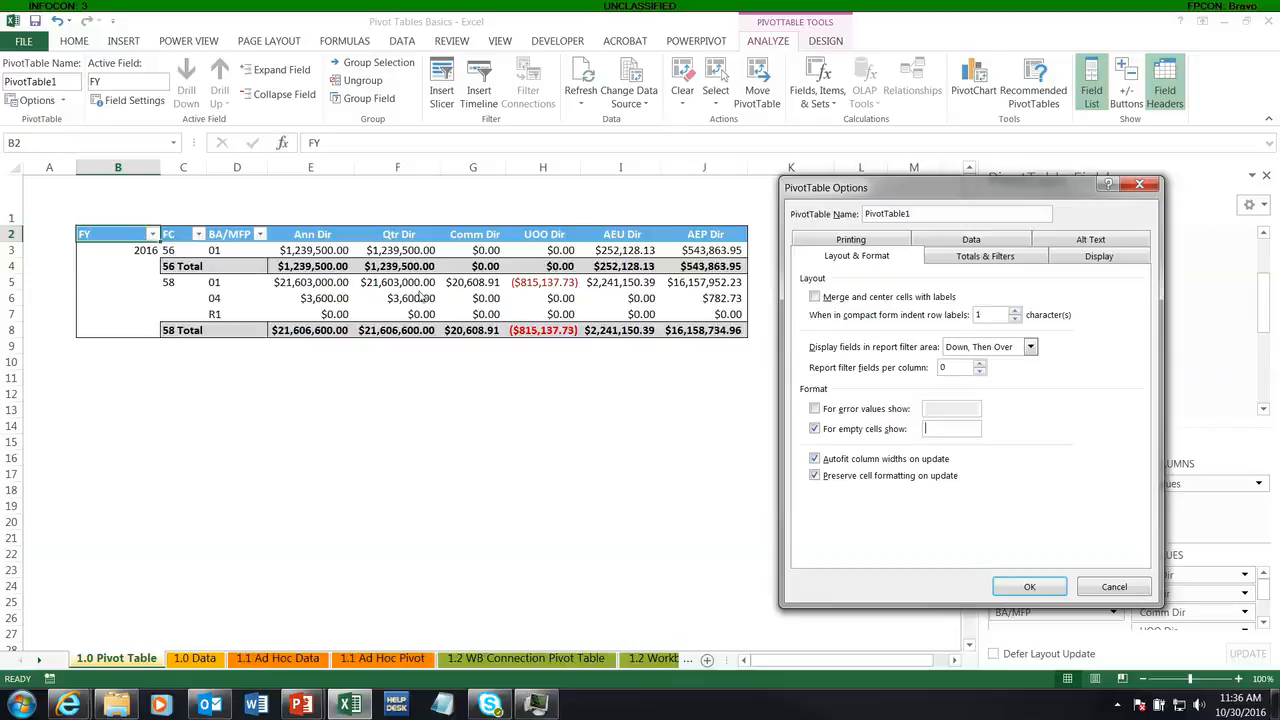
left_click_drag(803, 190, 708, 162)
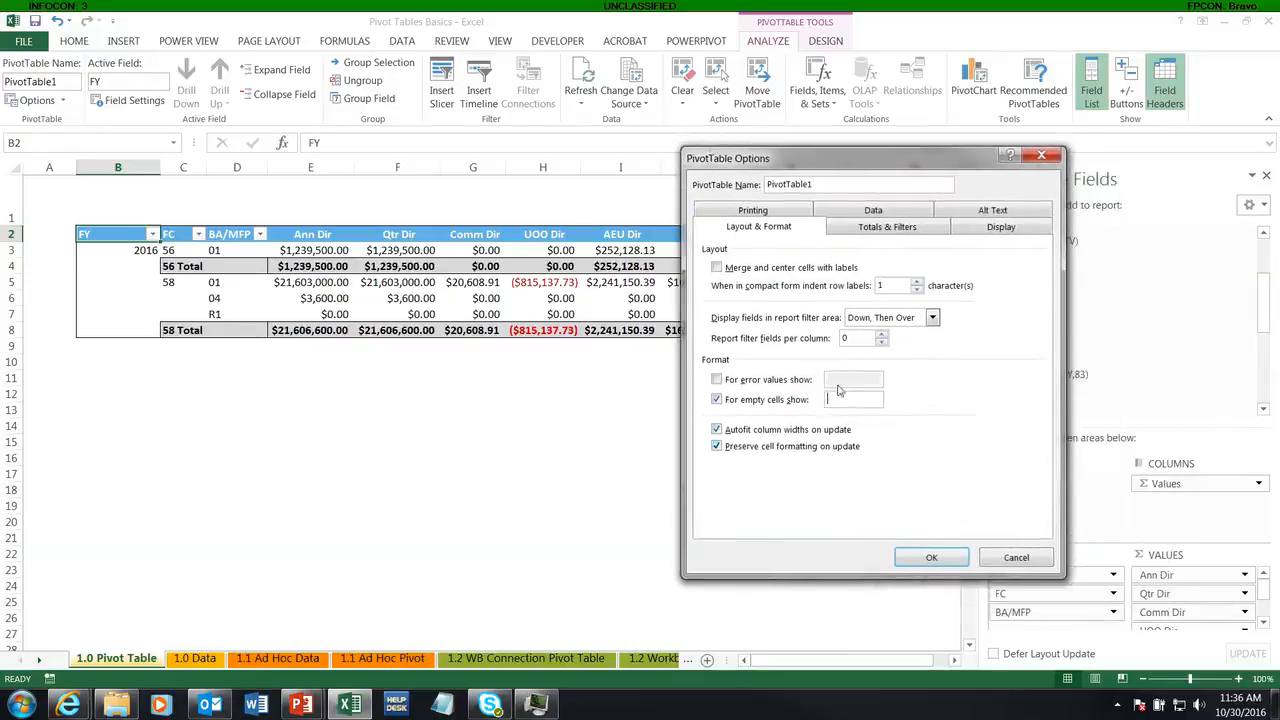
left_click_drag(800, 158, 890, 159)
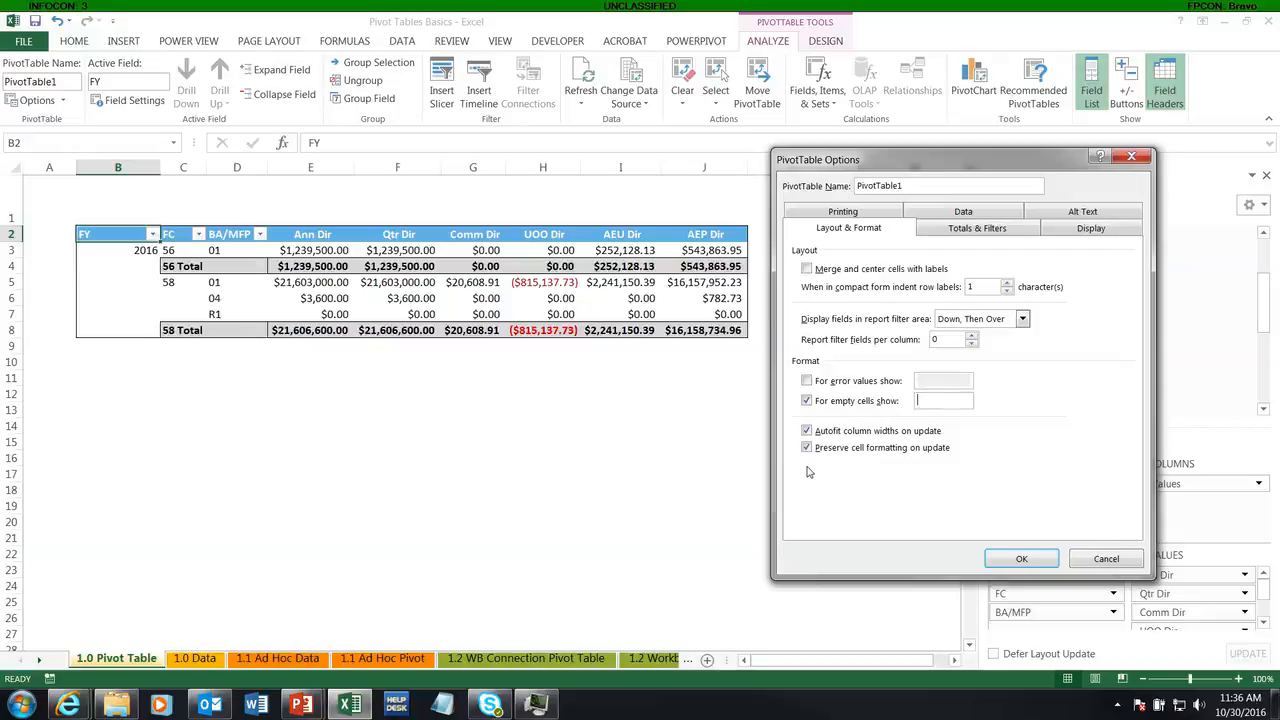
left_click(930, 231)
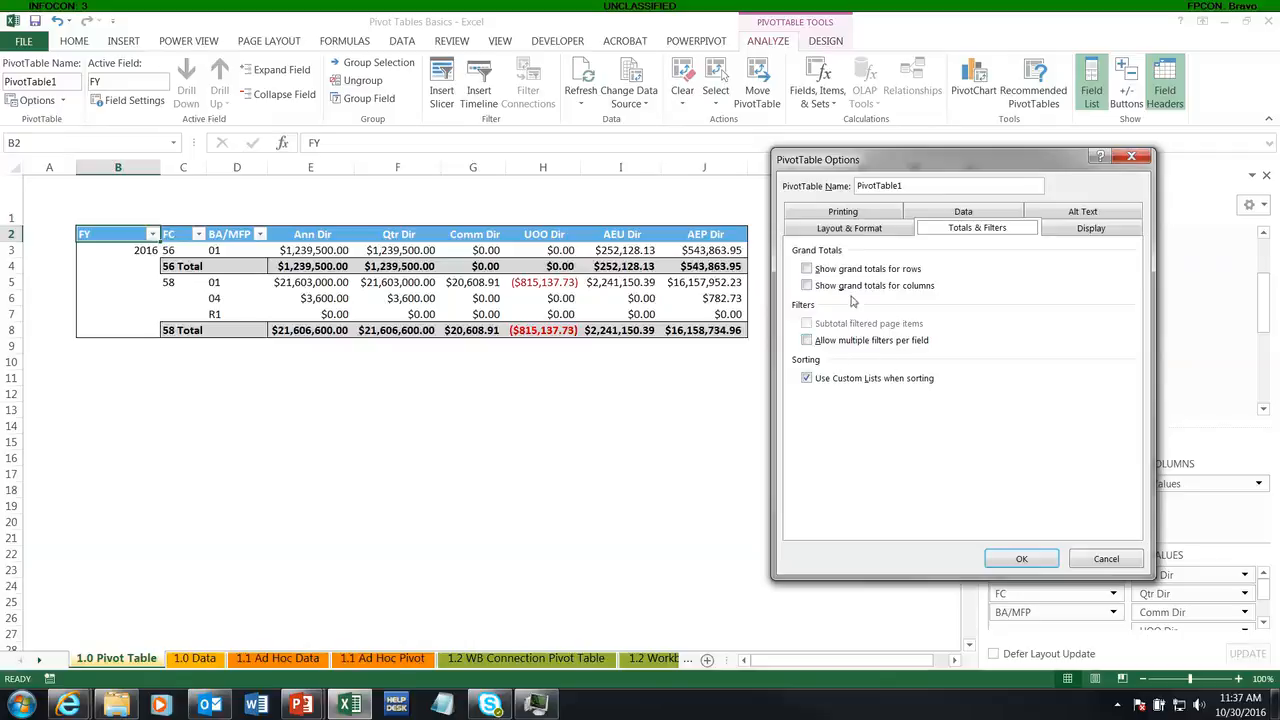
left_click(1112, 232)
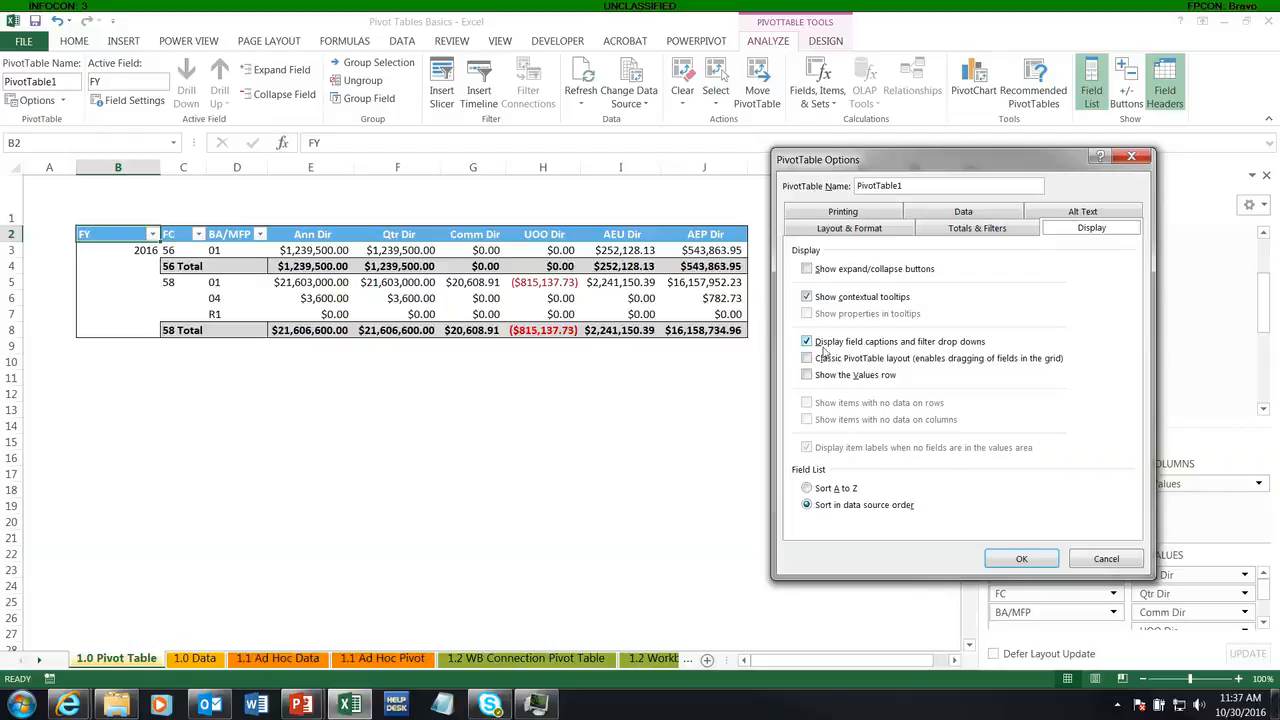
left_click_drag(1068, 160, 864, 167)
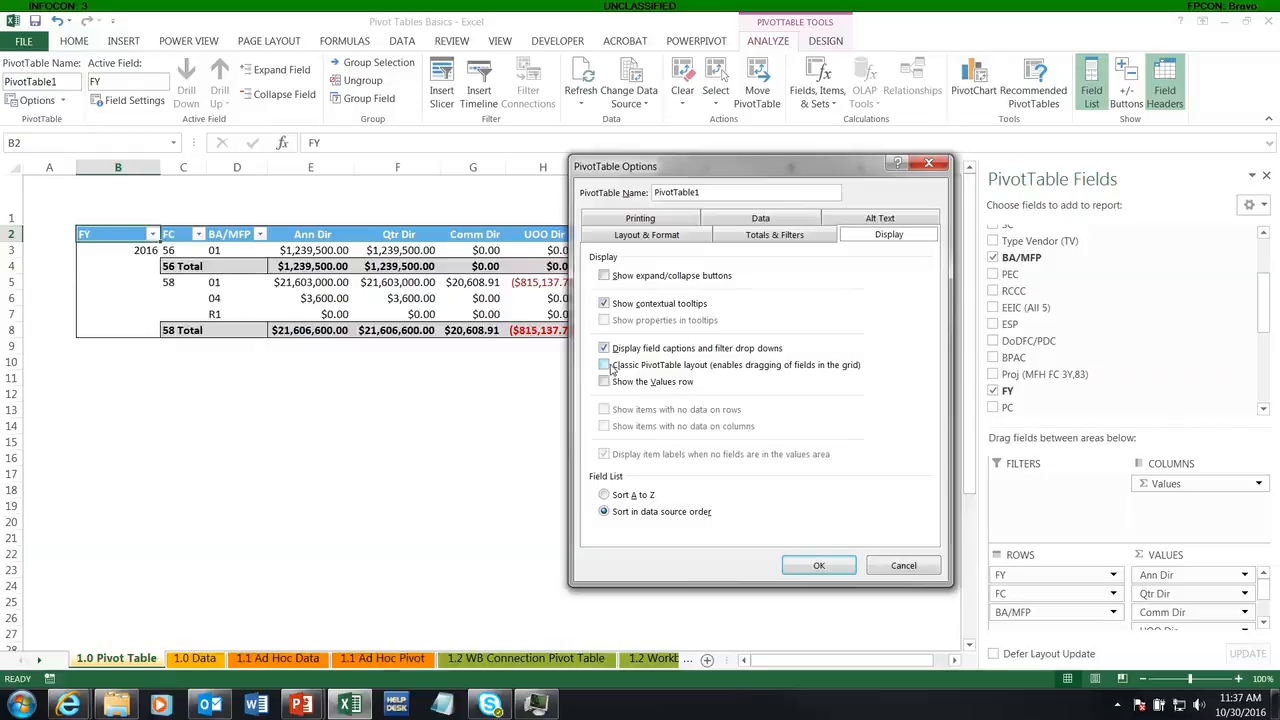
left_click(879, 220)
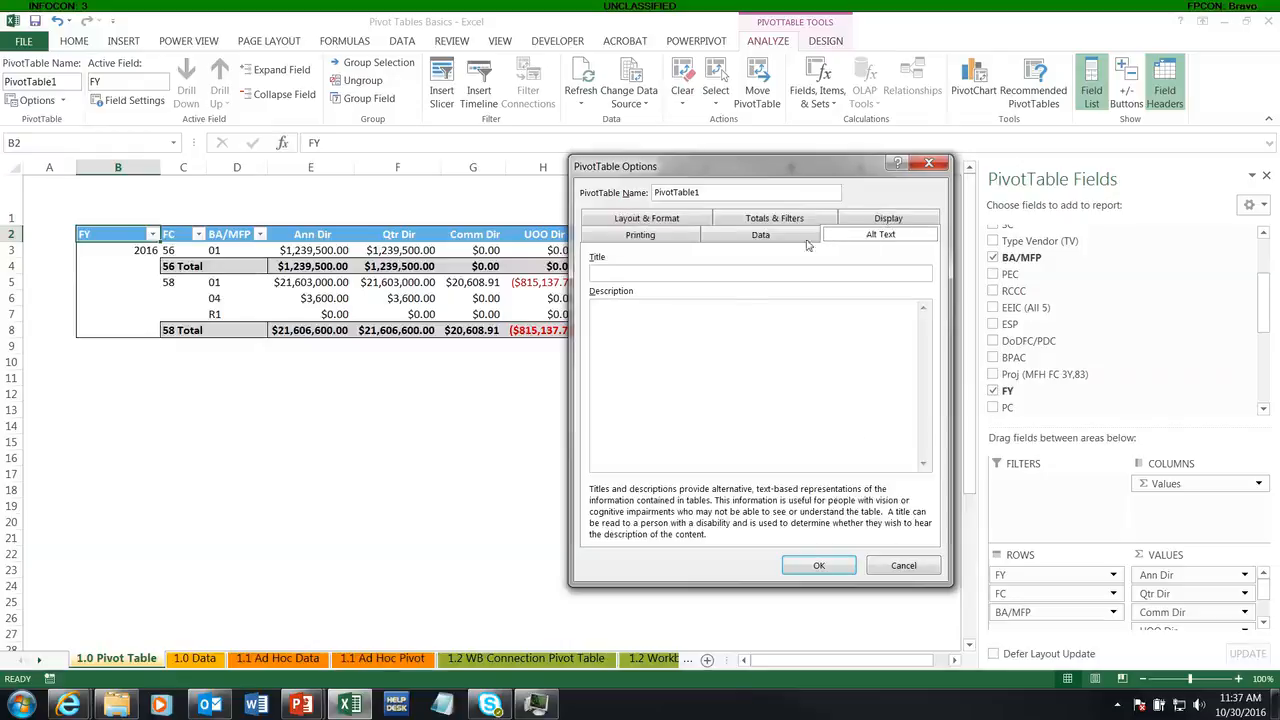
left_click(811, 222)
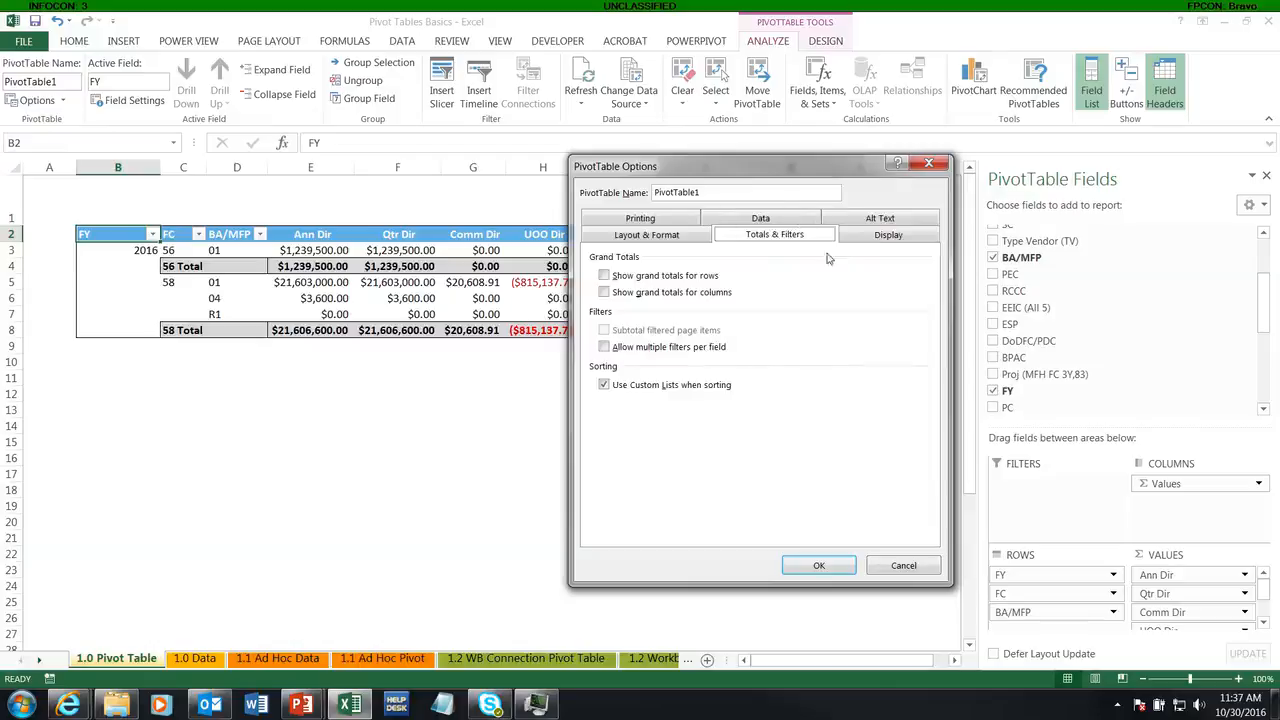
Keep saving source data with the file and set the number of items to retain per field to None.
left_click(738, 220)
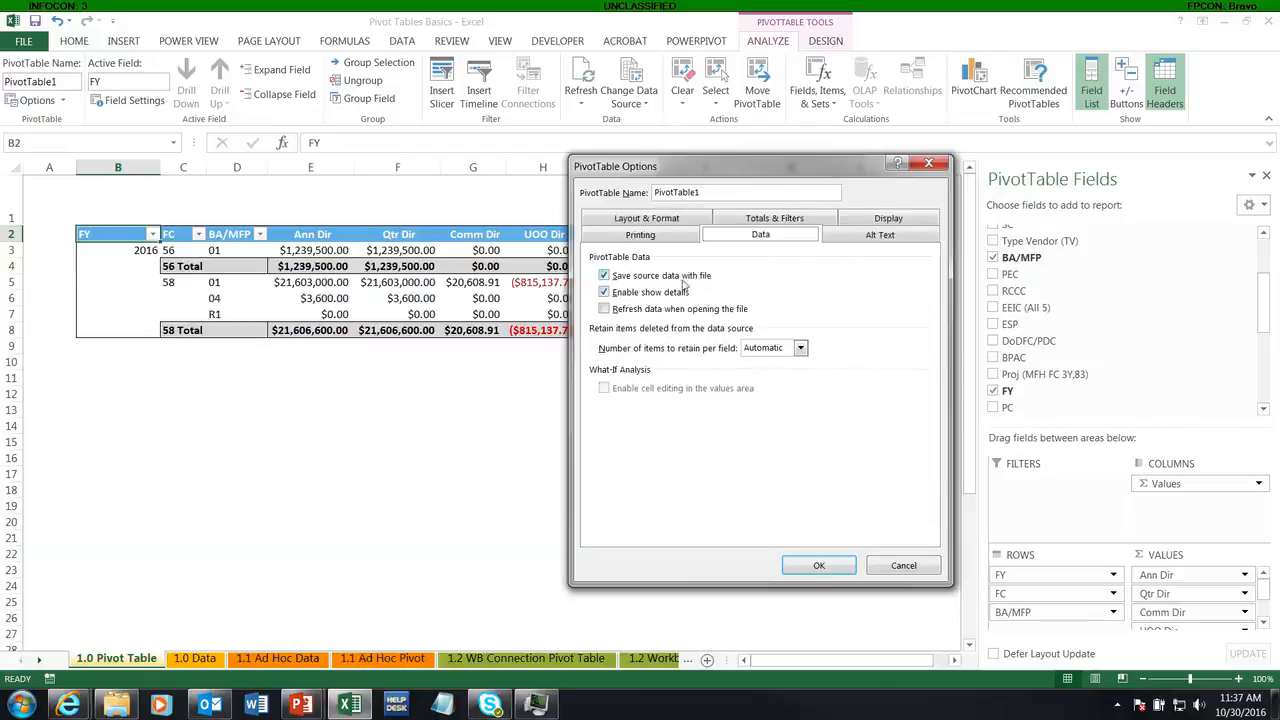
left_click(606, 278)
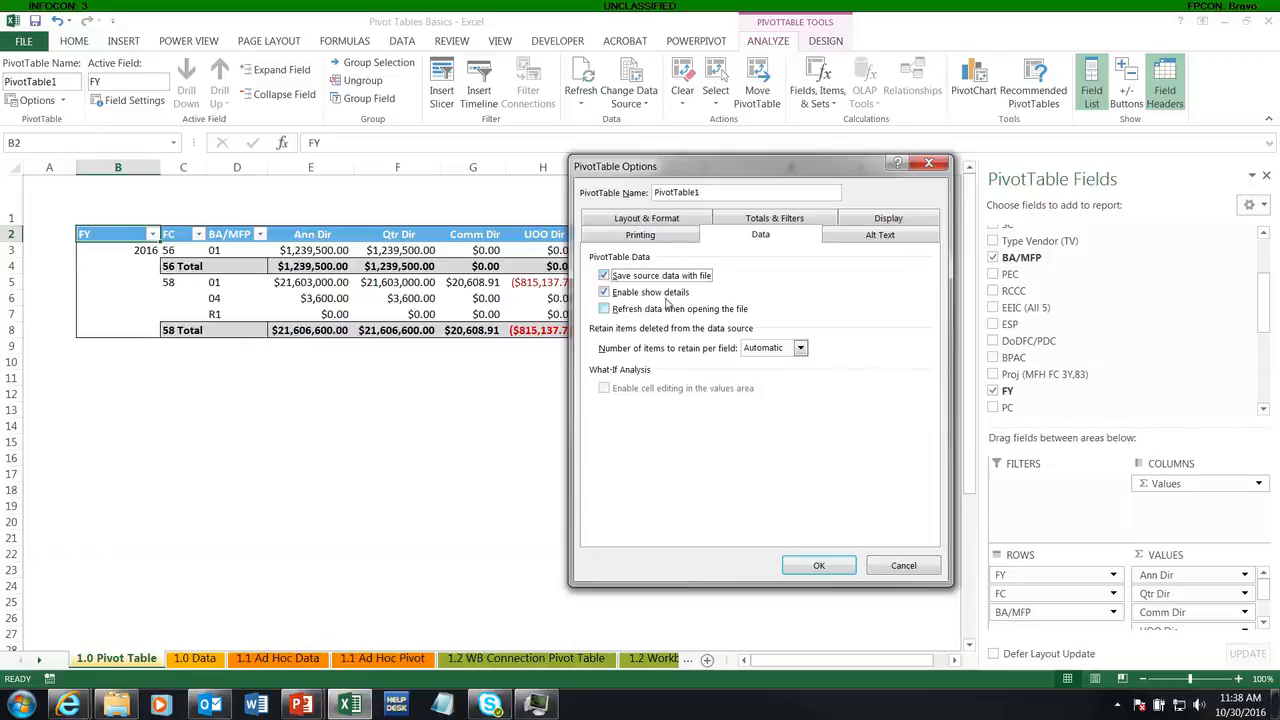
left_click(800, 350)
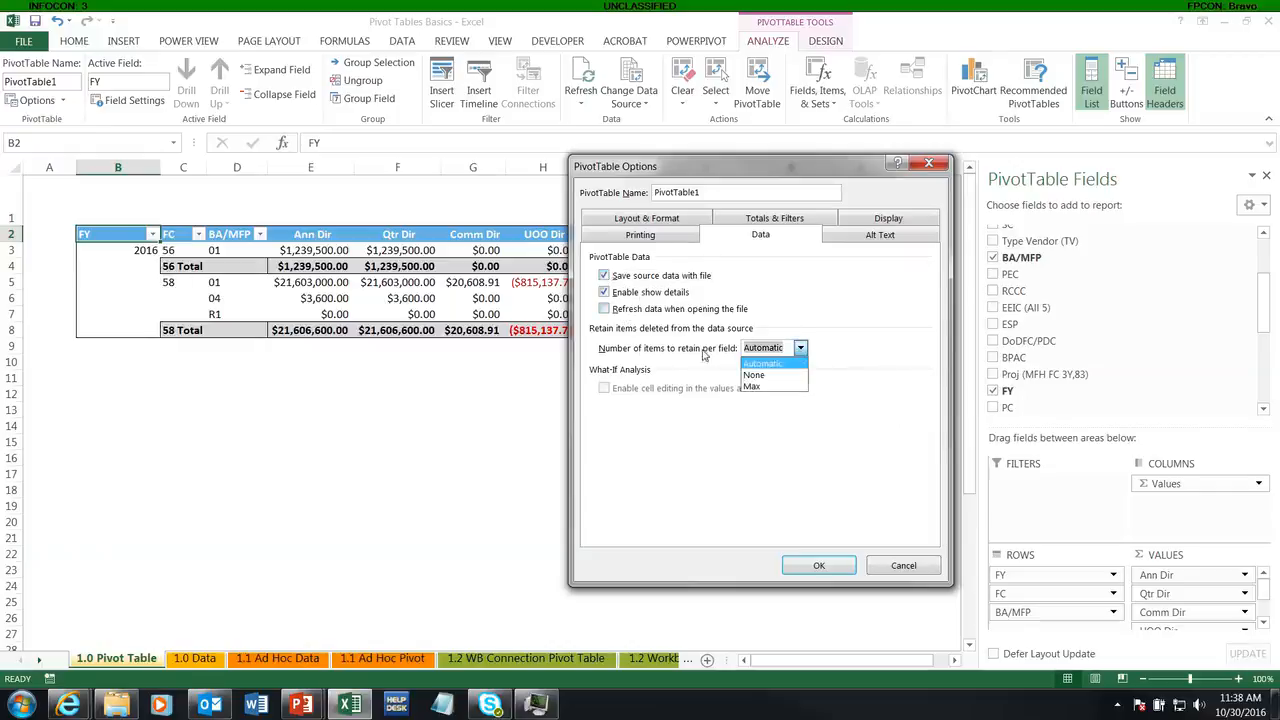
left_click(756, 377)
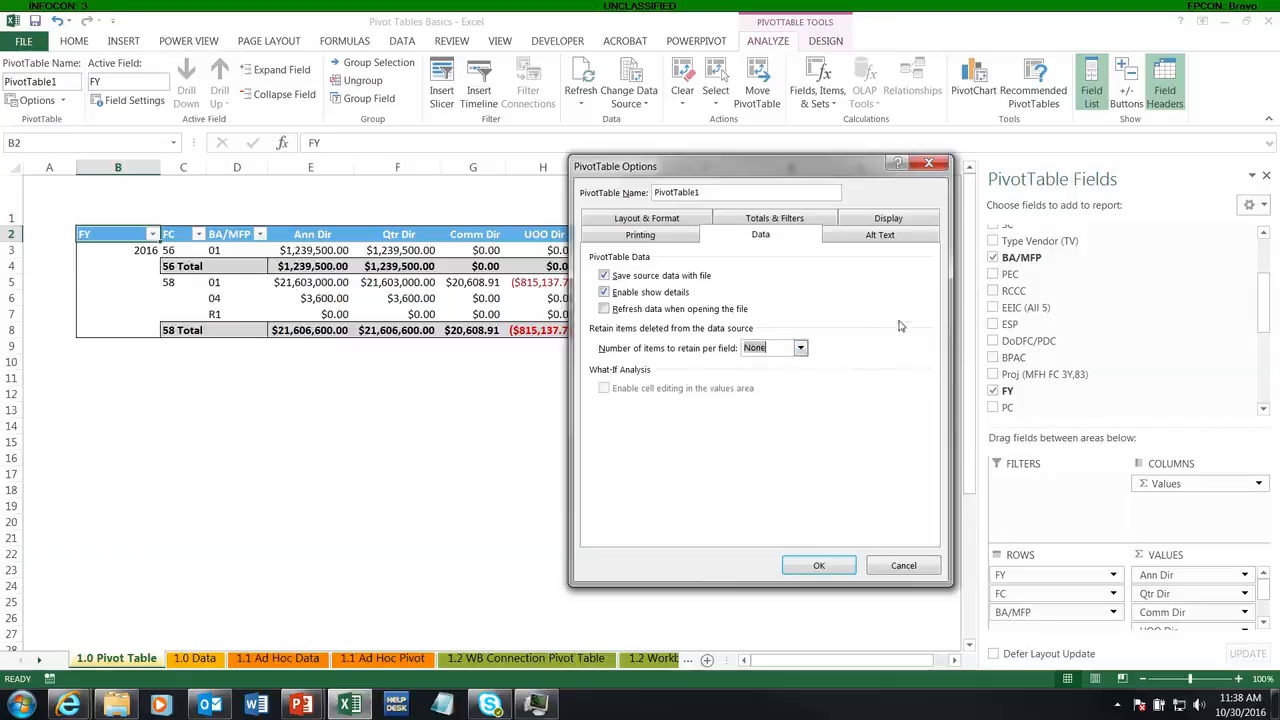
Review the PivotTable's printing, display and data options.
left_click(673, 237)
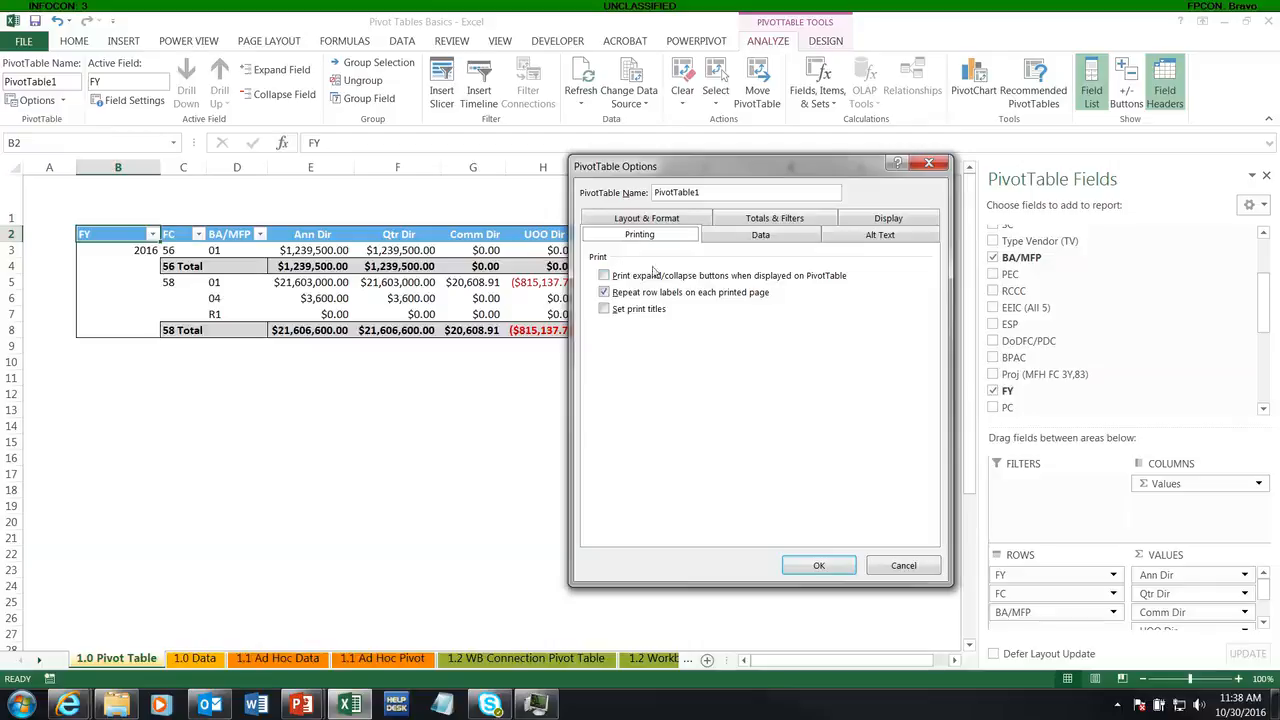
left_click_drag(637, 167, 529, 164)
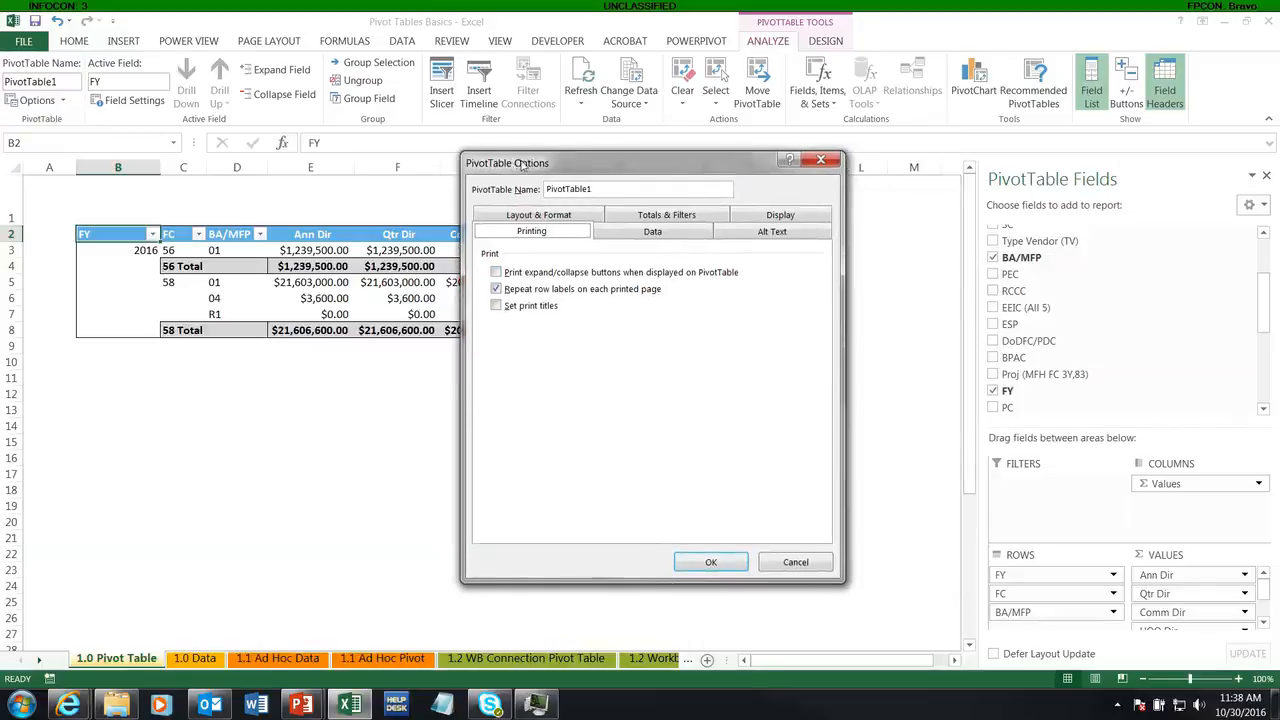
left_click(770, 217)
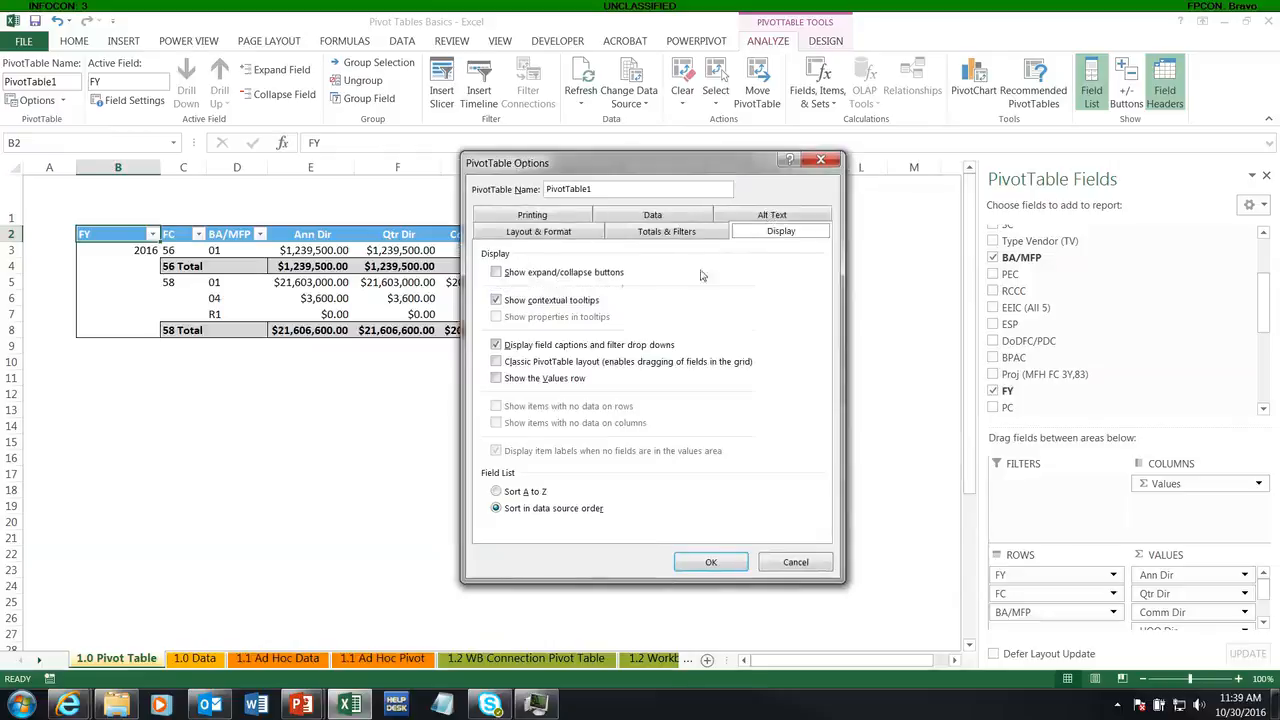
left_click(634, 216)
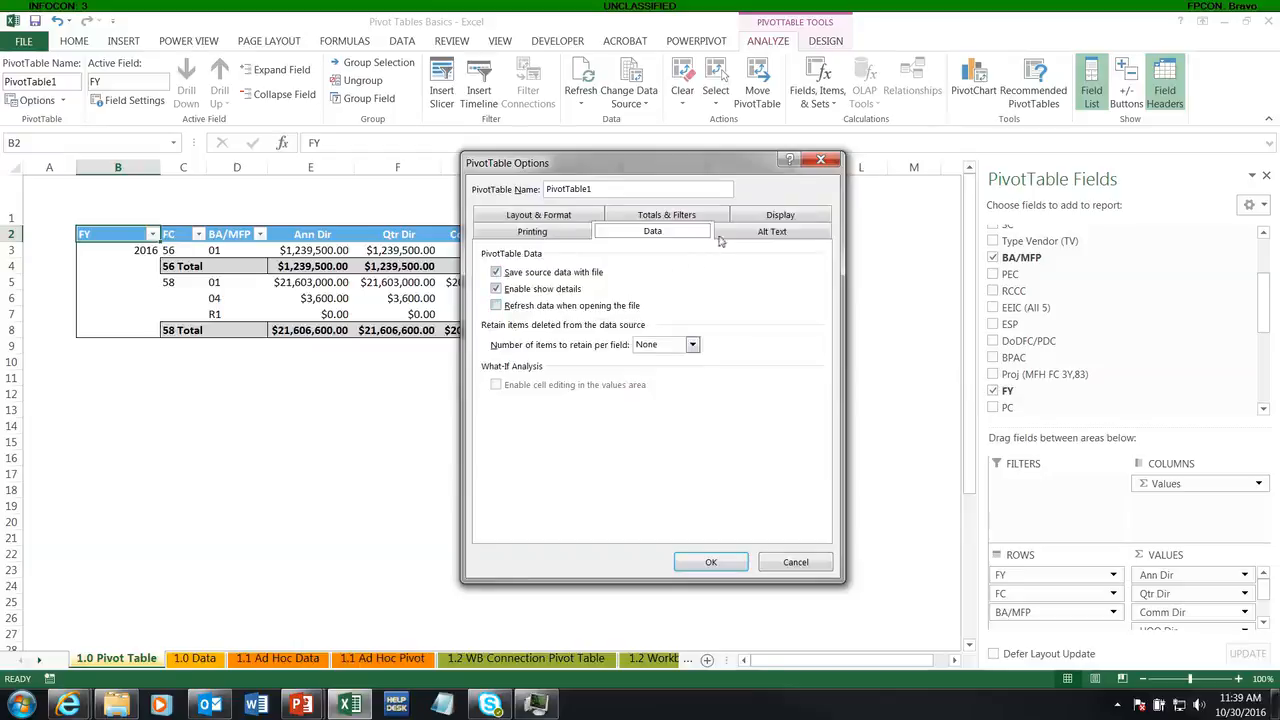
Leave autofit of column widths on update enabled and apply the PivotTable options.
left_click(566, 219)
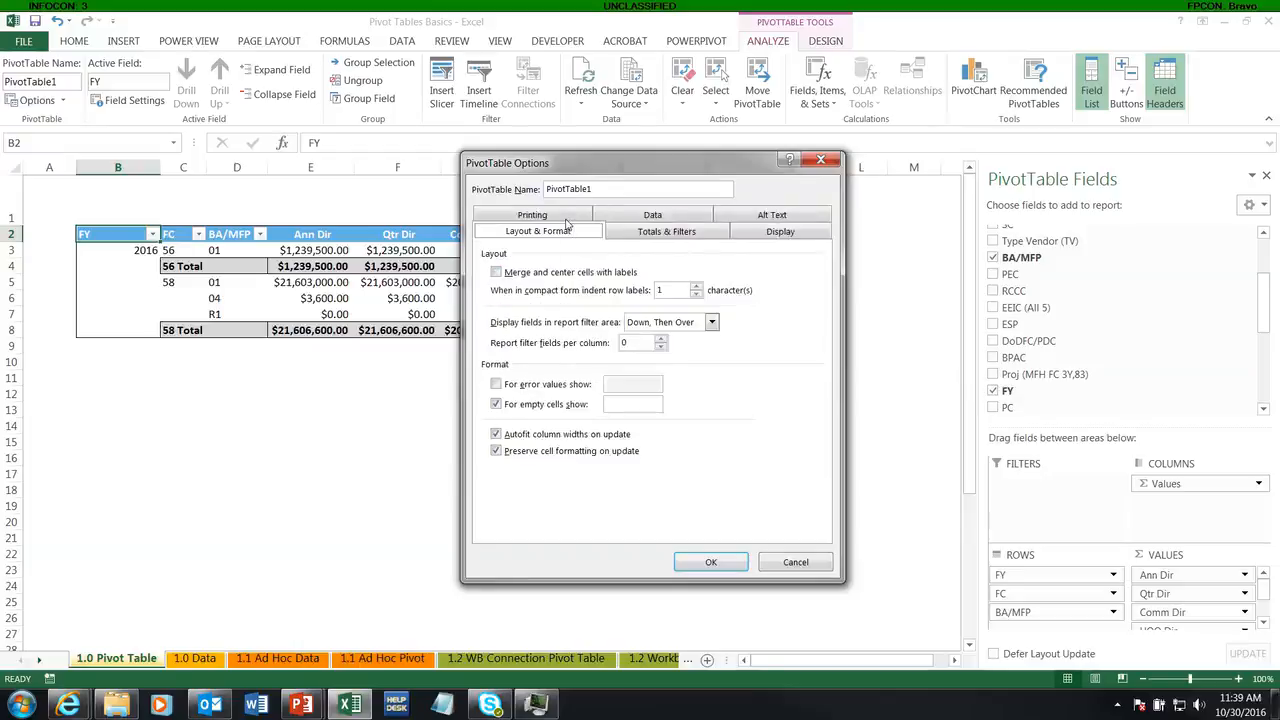
left_click(495, 435)
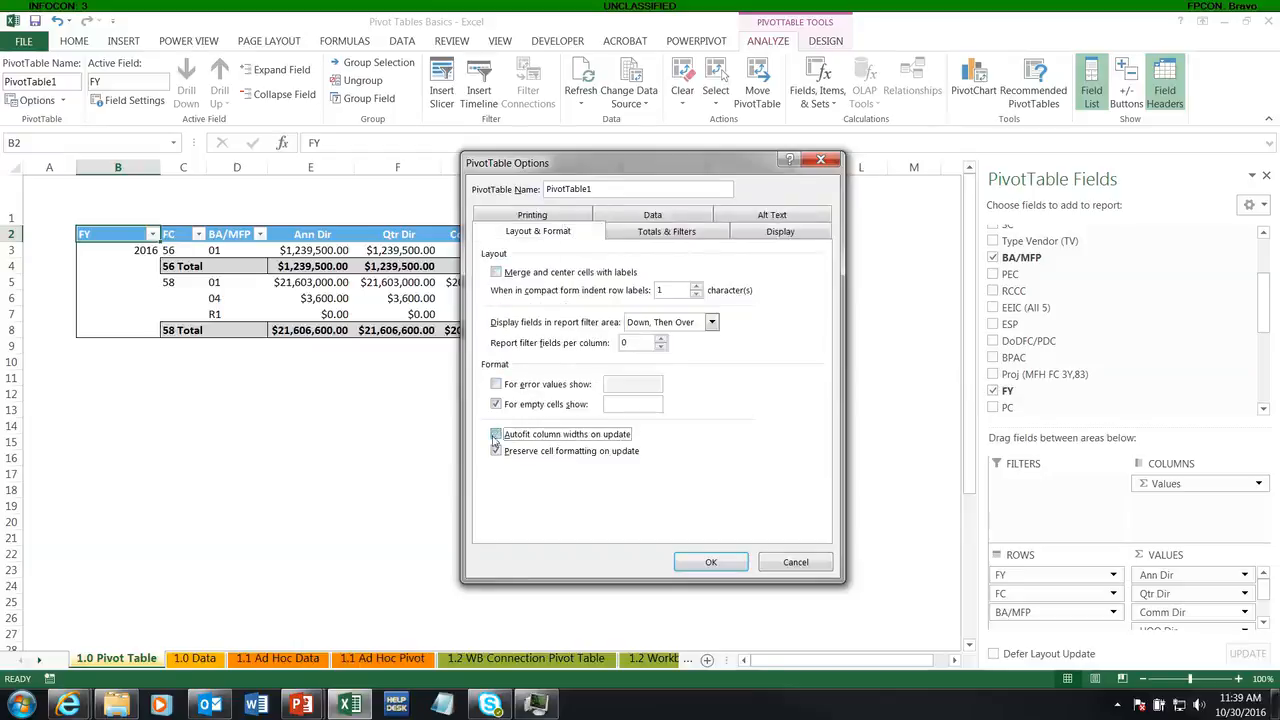
left_click(495, 435)
left_click(708, 563)
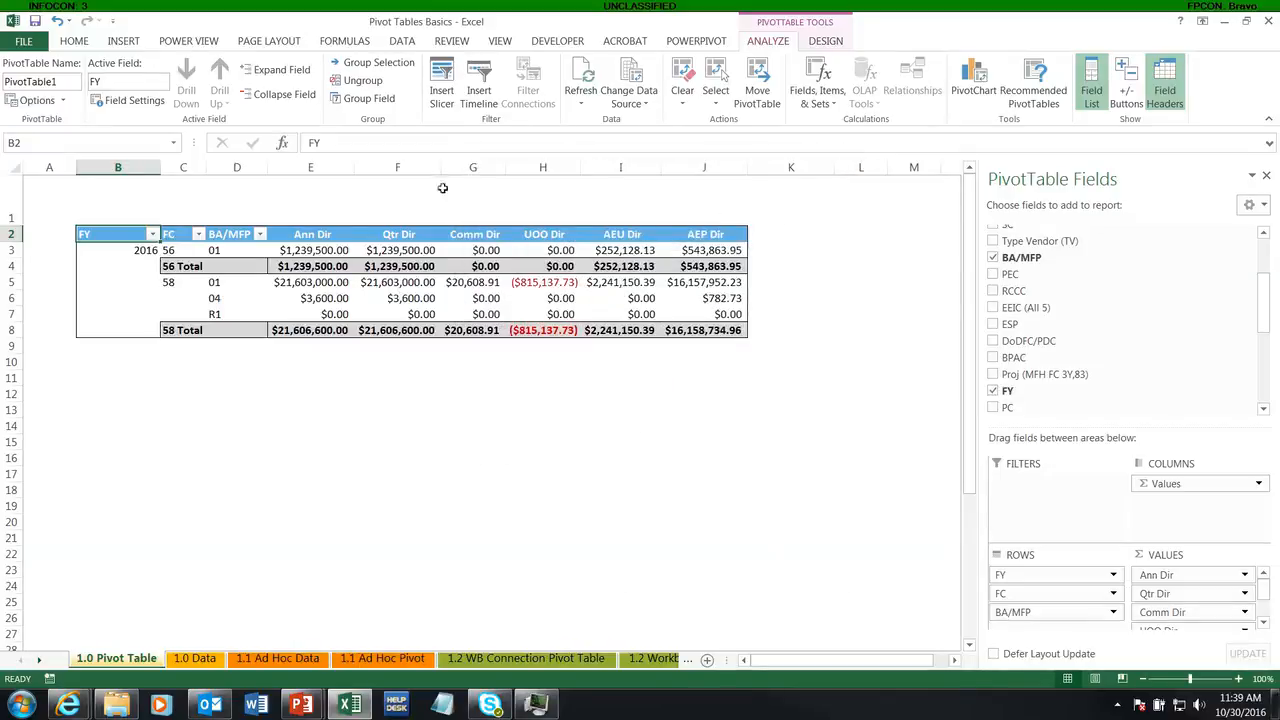
Review the PivotTable's name and layout options, and dismiss the options without changing them.
left_click(433, 250)
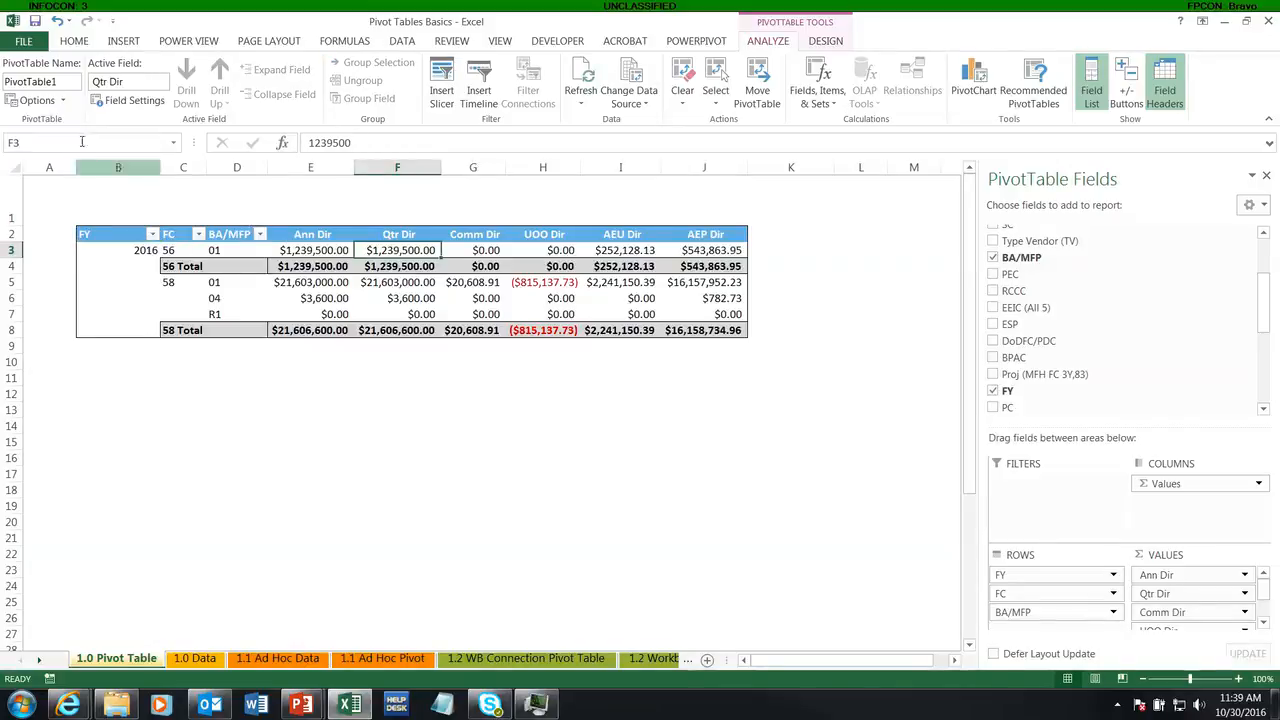
left_click(60, 84)
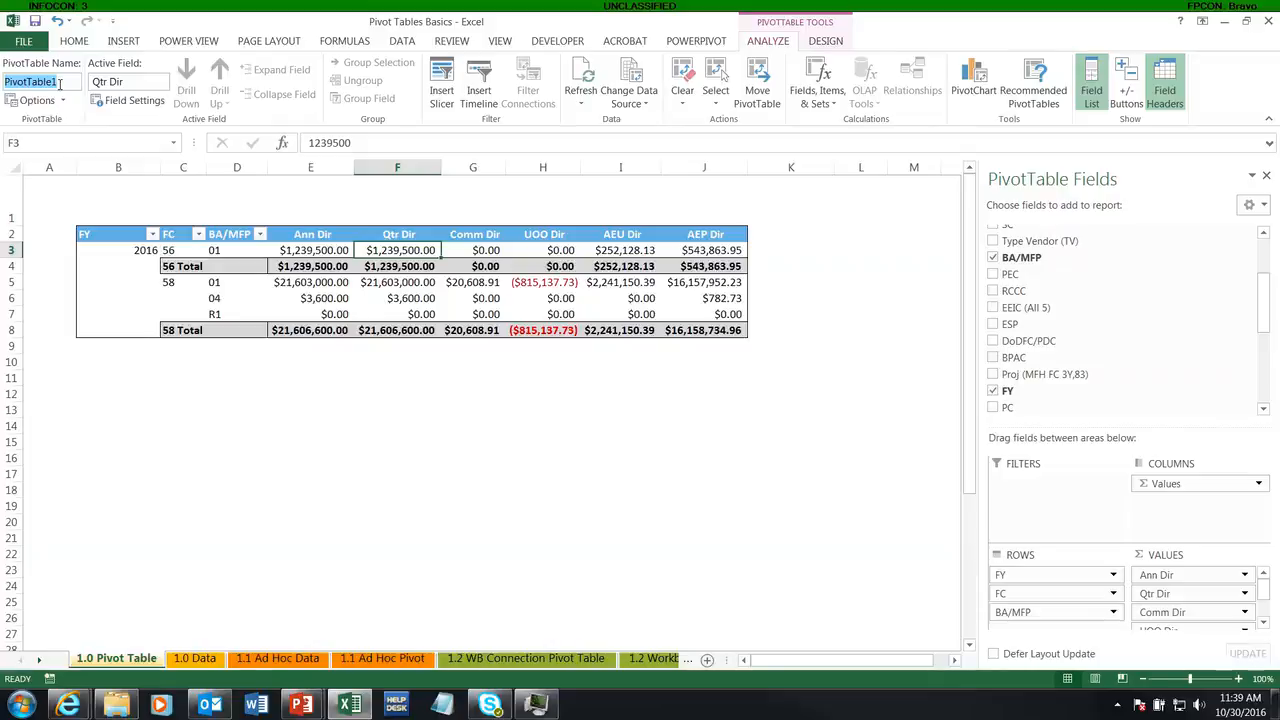
left_click(60, 84)
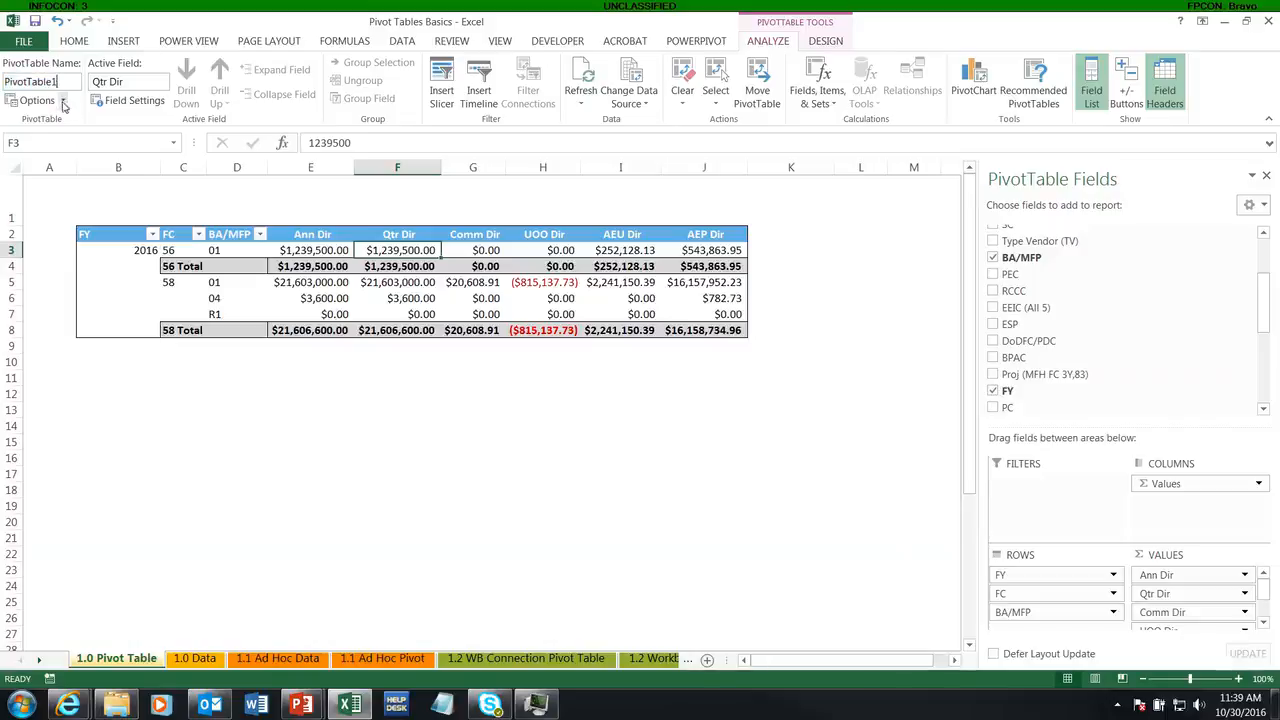
left_click(62, 101)
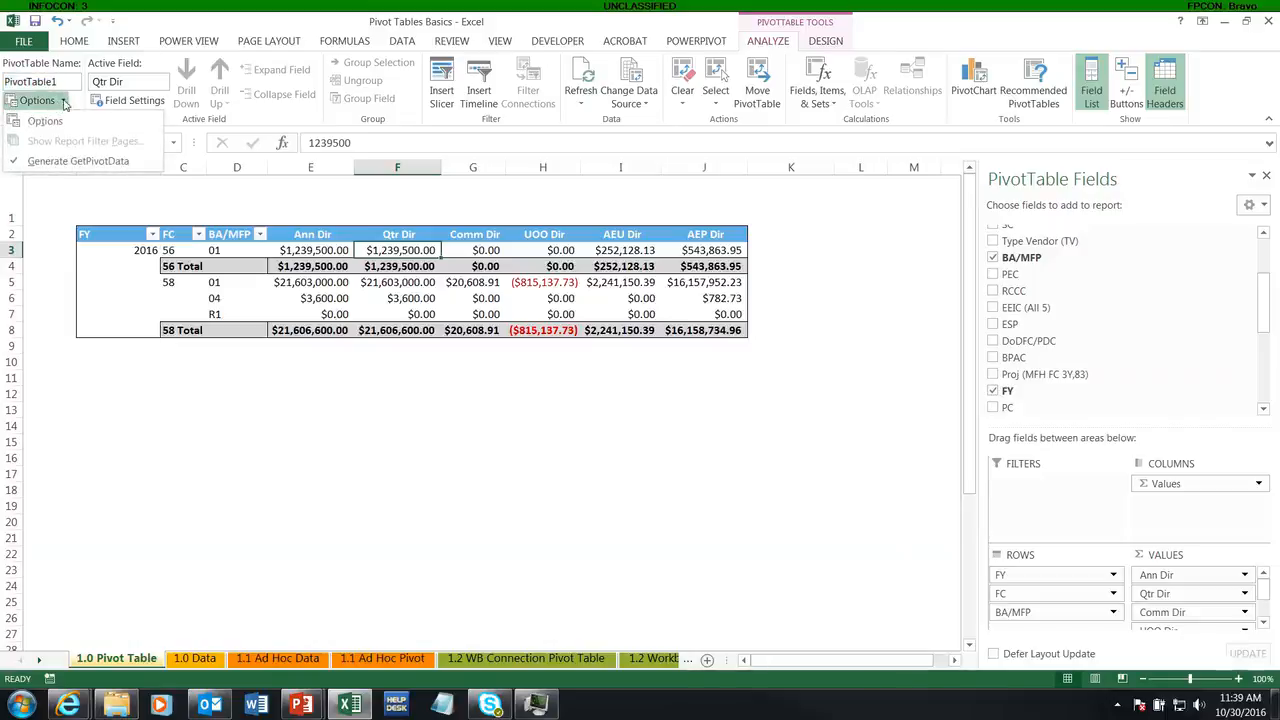
left_click(58, 121)
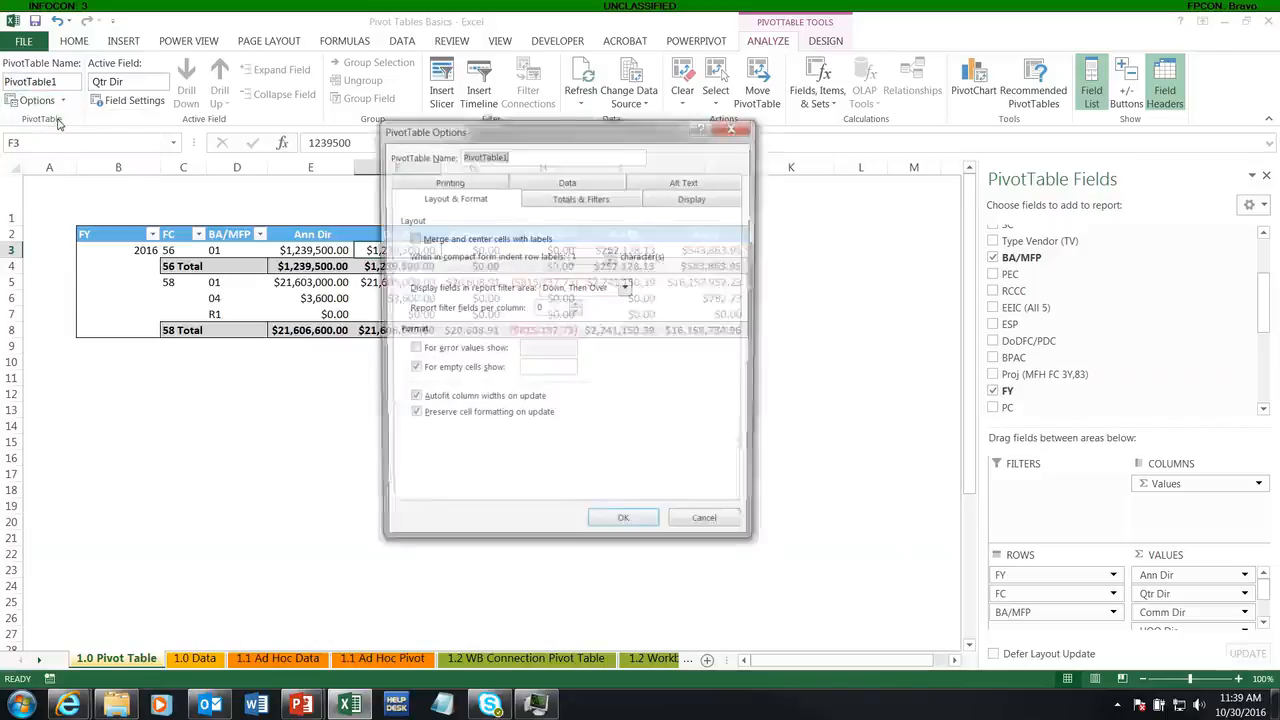
left_click(709, 530)
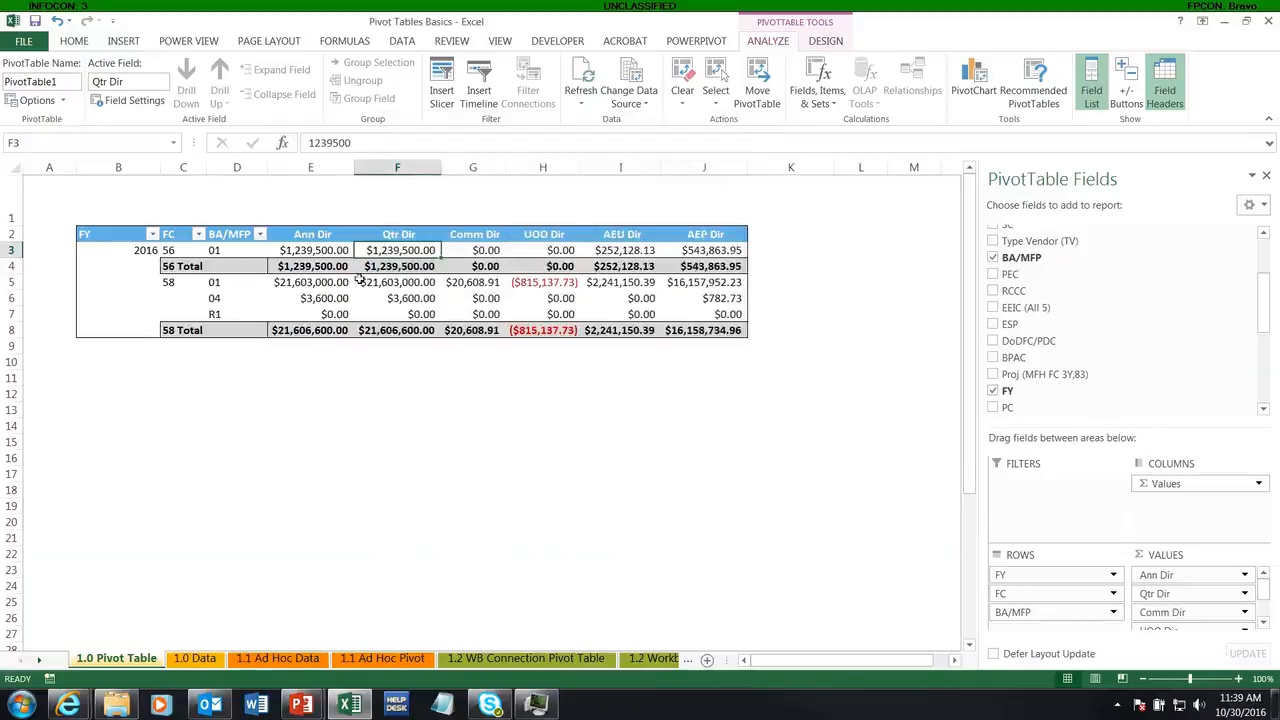
Check the Generate GetPivotData setting for the PivotTable with the FY header selected.
left_click(104, 235)
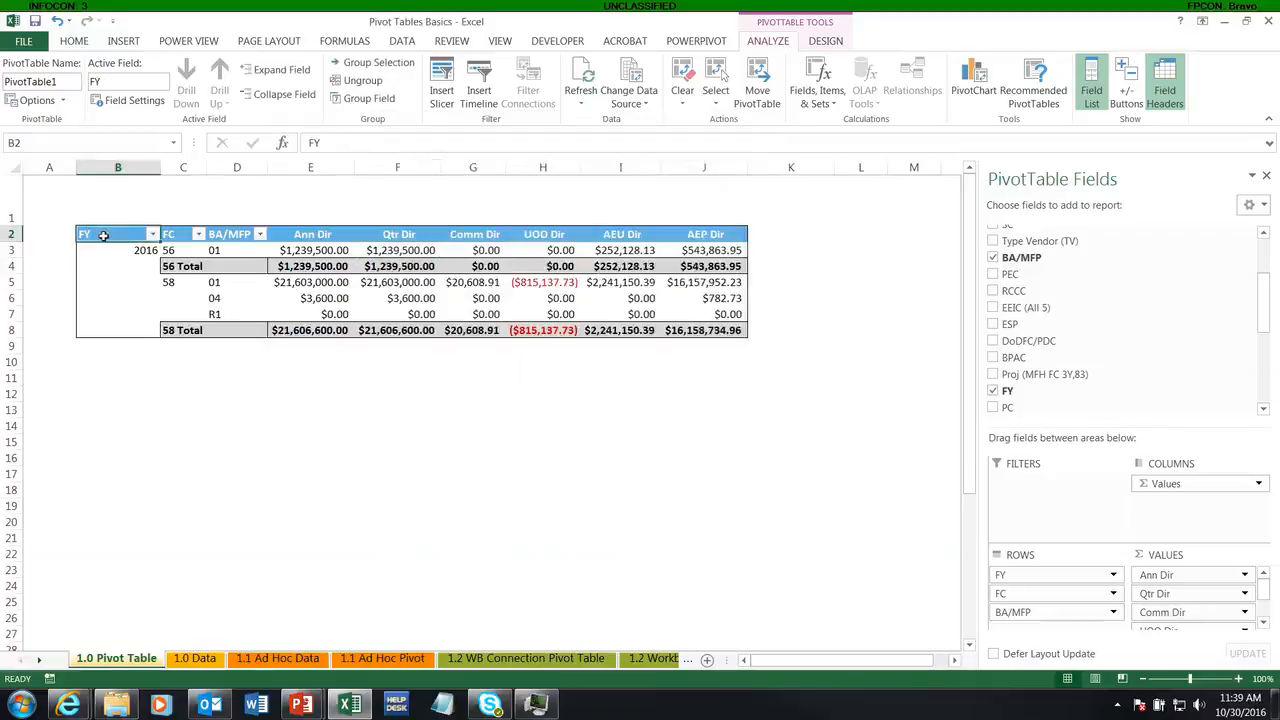
left_click(66, 103)
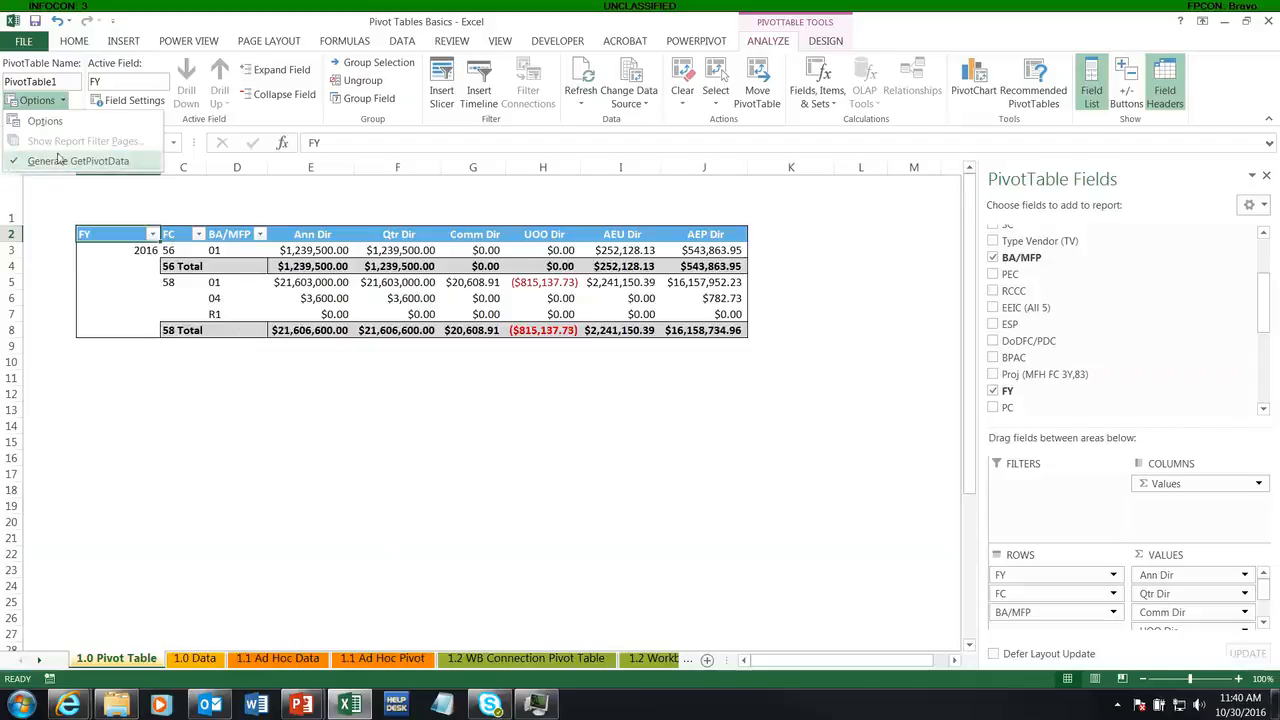
left_click(476, 374)
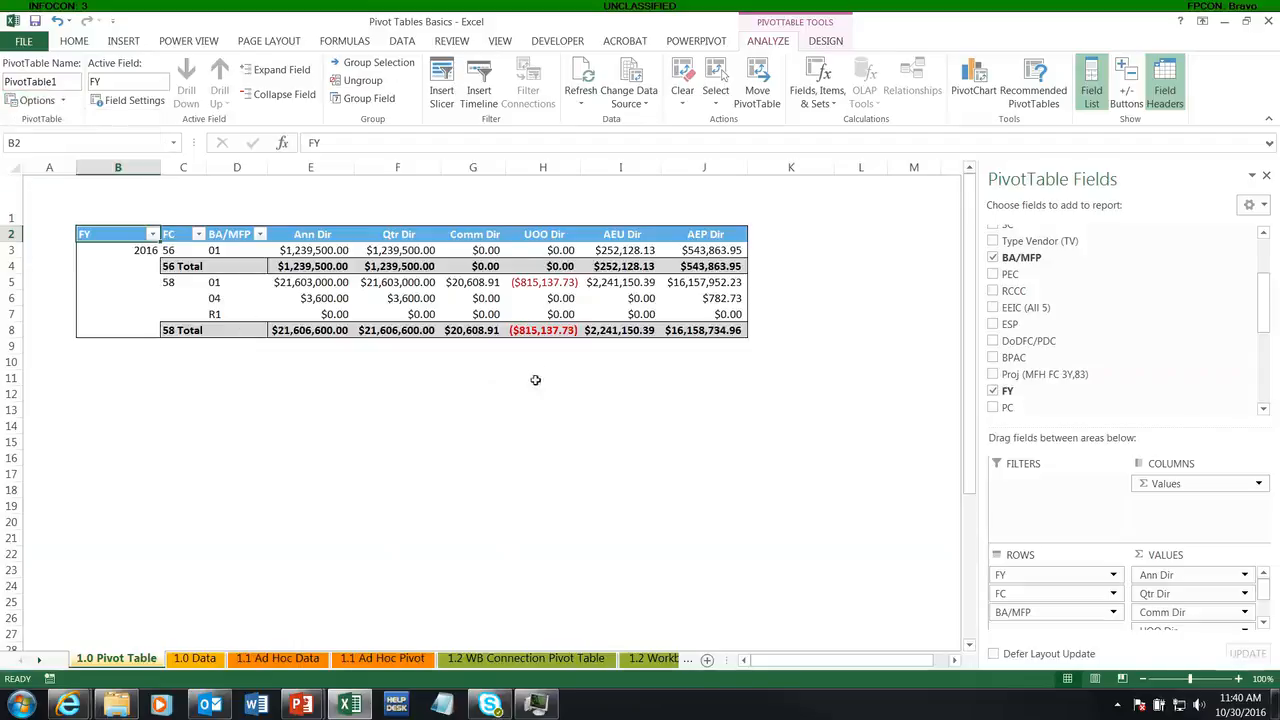
Enter a GETPIVOTDATA formula in K12 that pulls the AEP Dir value of the 58 Total row for FY 2016.
left_click(775, 395)
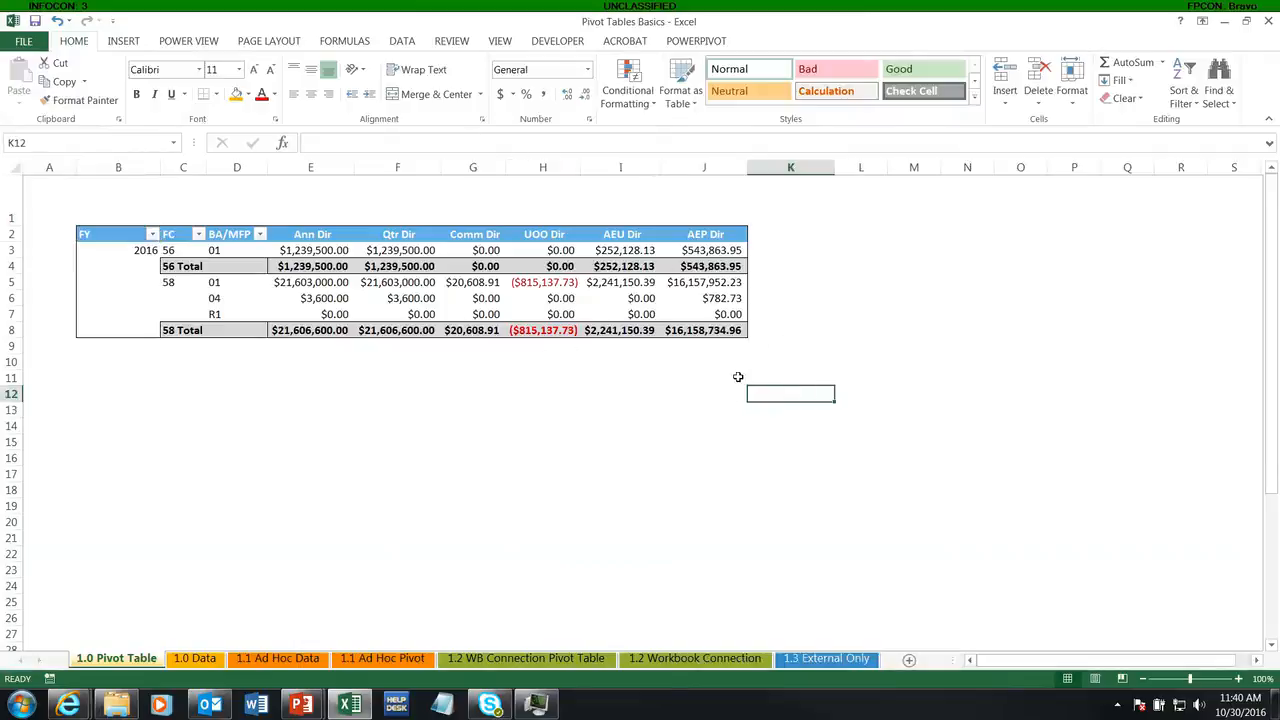
type("=")
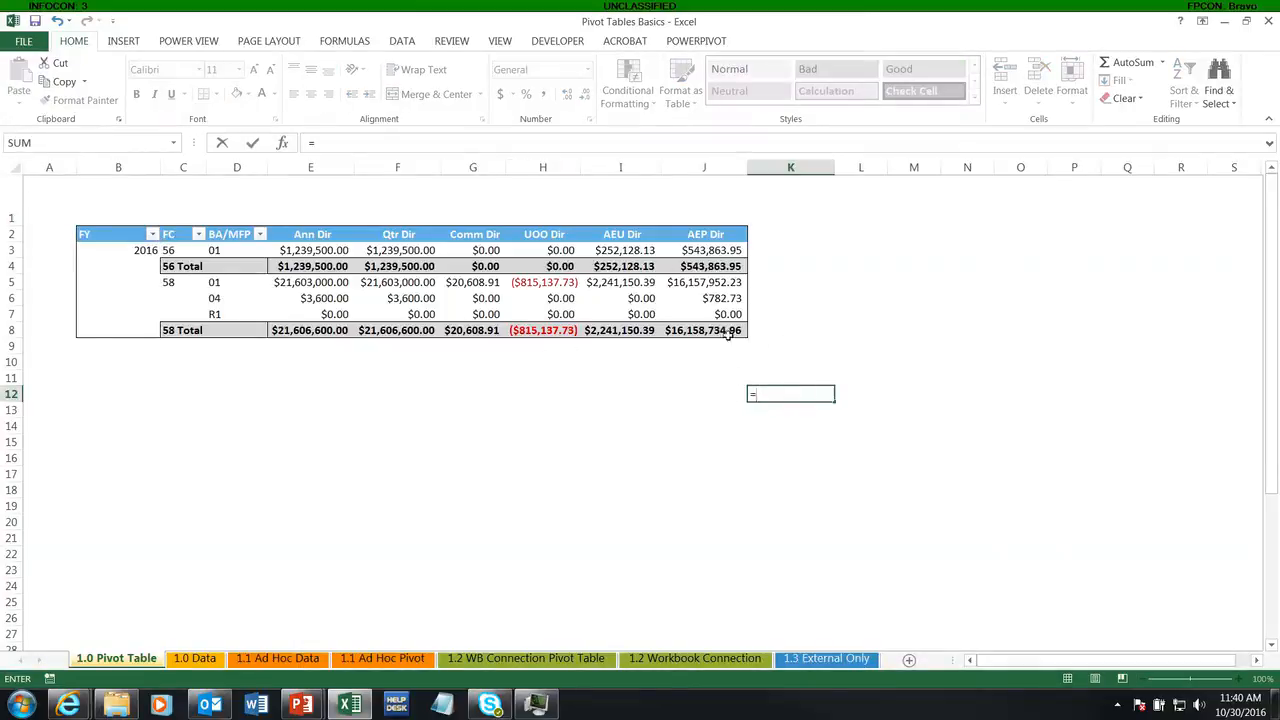
left_click(722, 331)
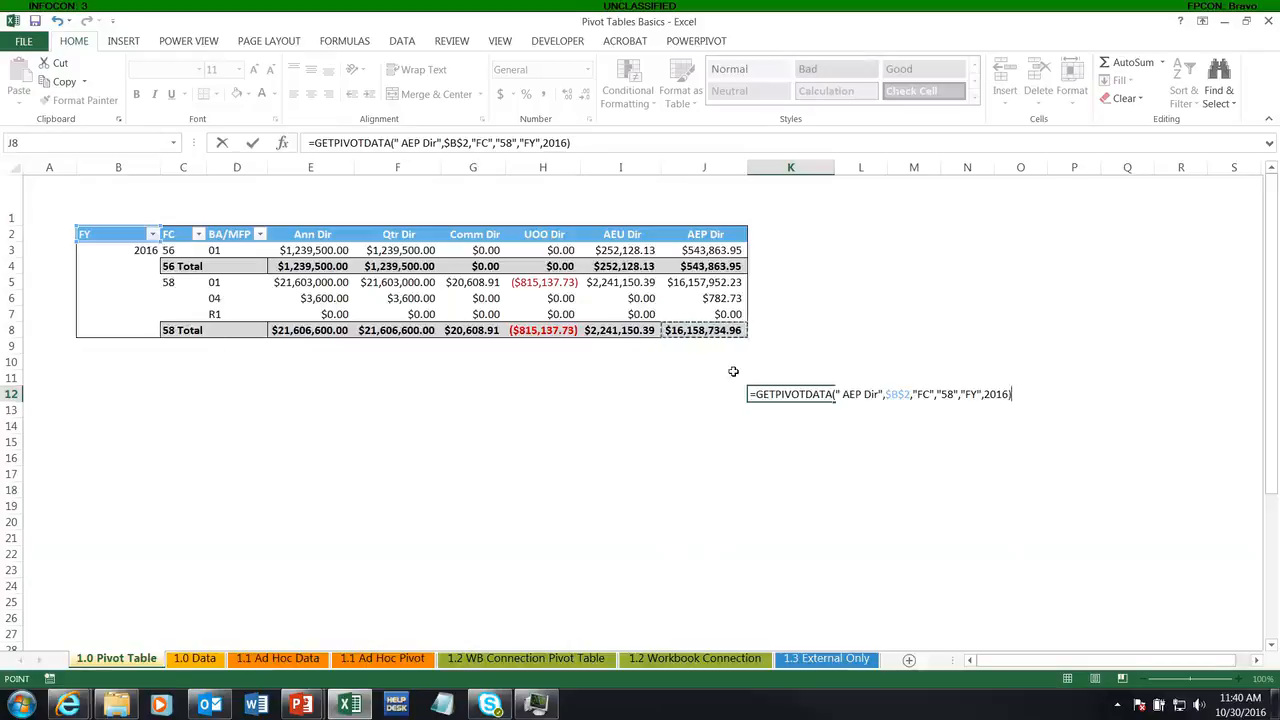
key("Return")
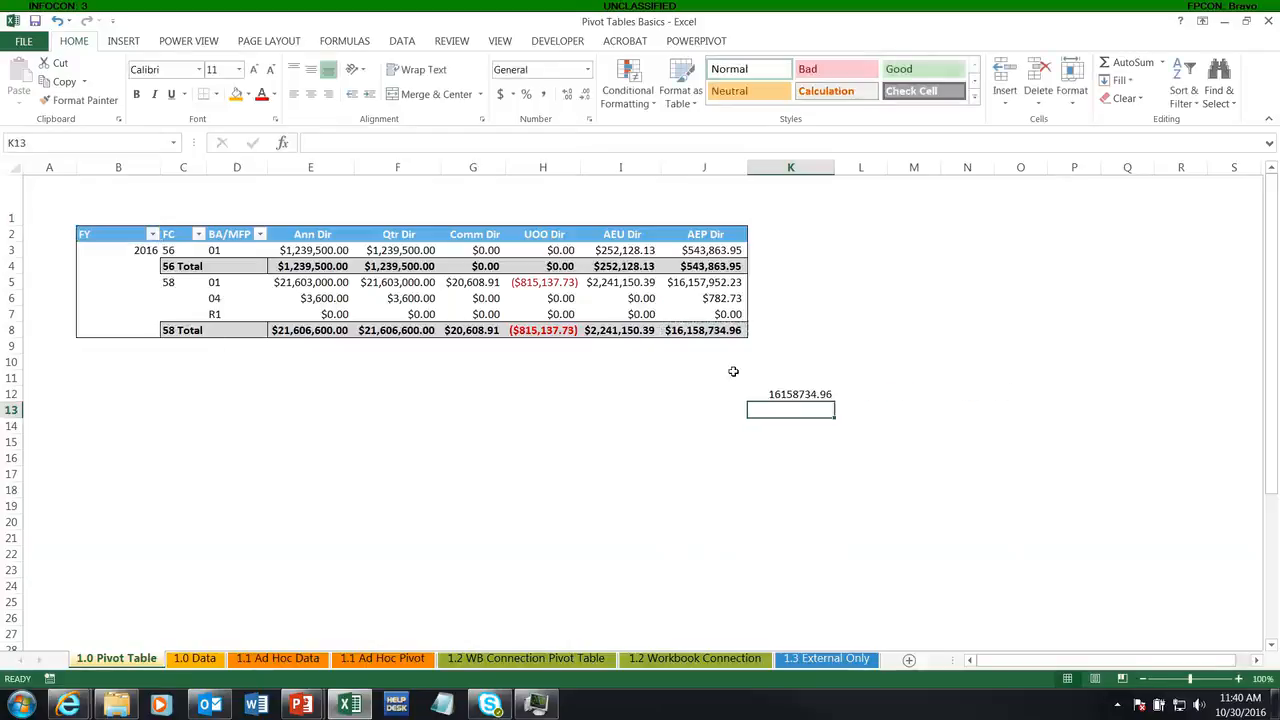
left_click(780, 393)
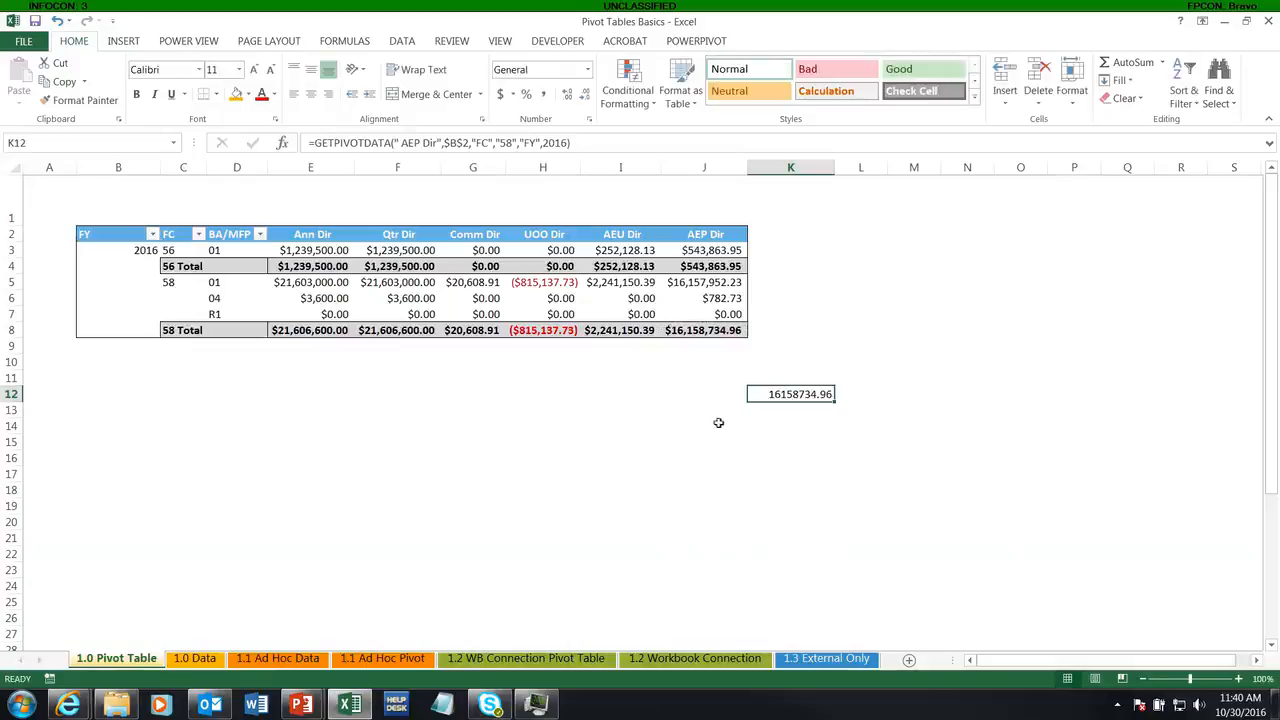
Compare K12 with its source cell J8, fill the formula down to K26, and clear K12:K26.
mouse_move(710, 333)
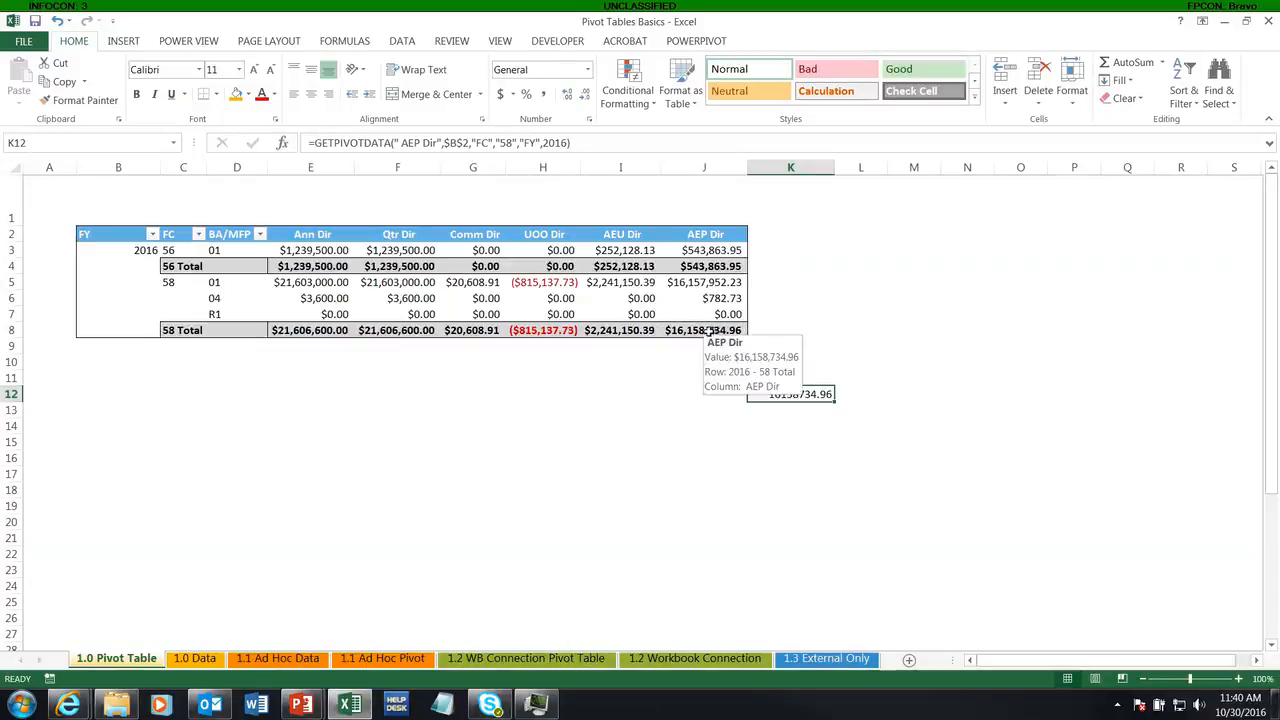
left_click(692, 330)
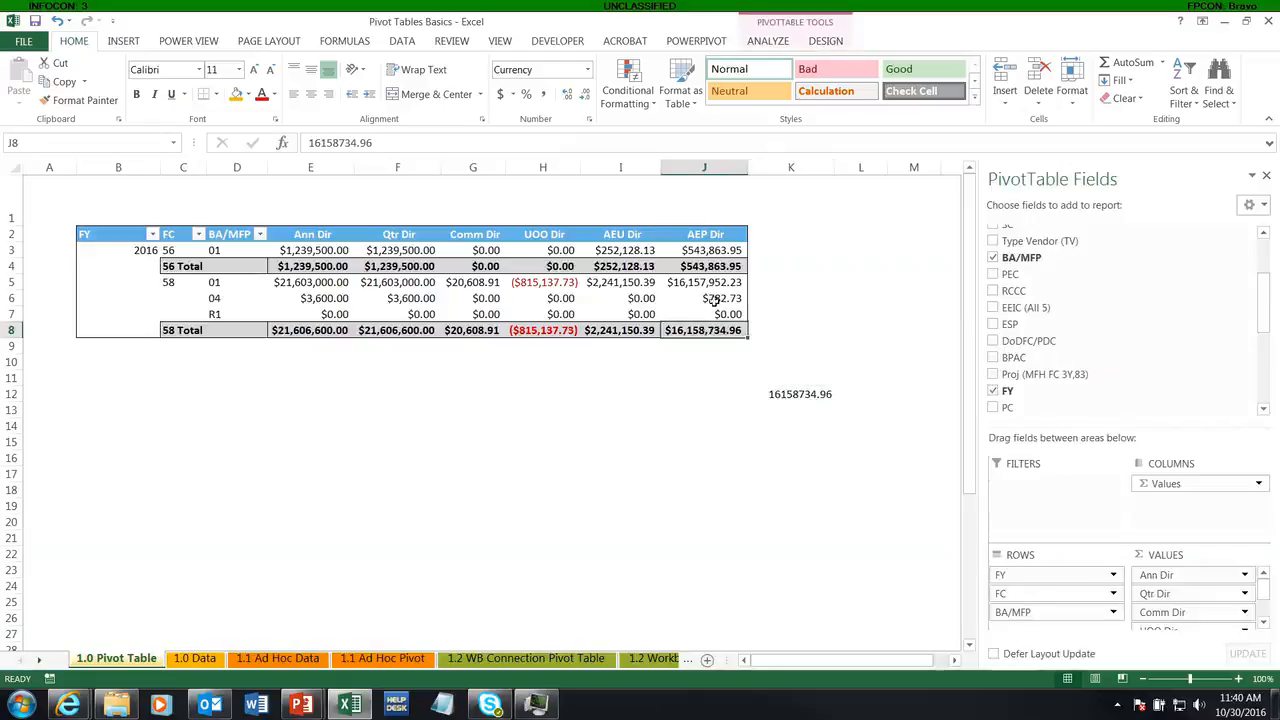
left_click(810, 393)
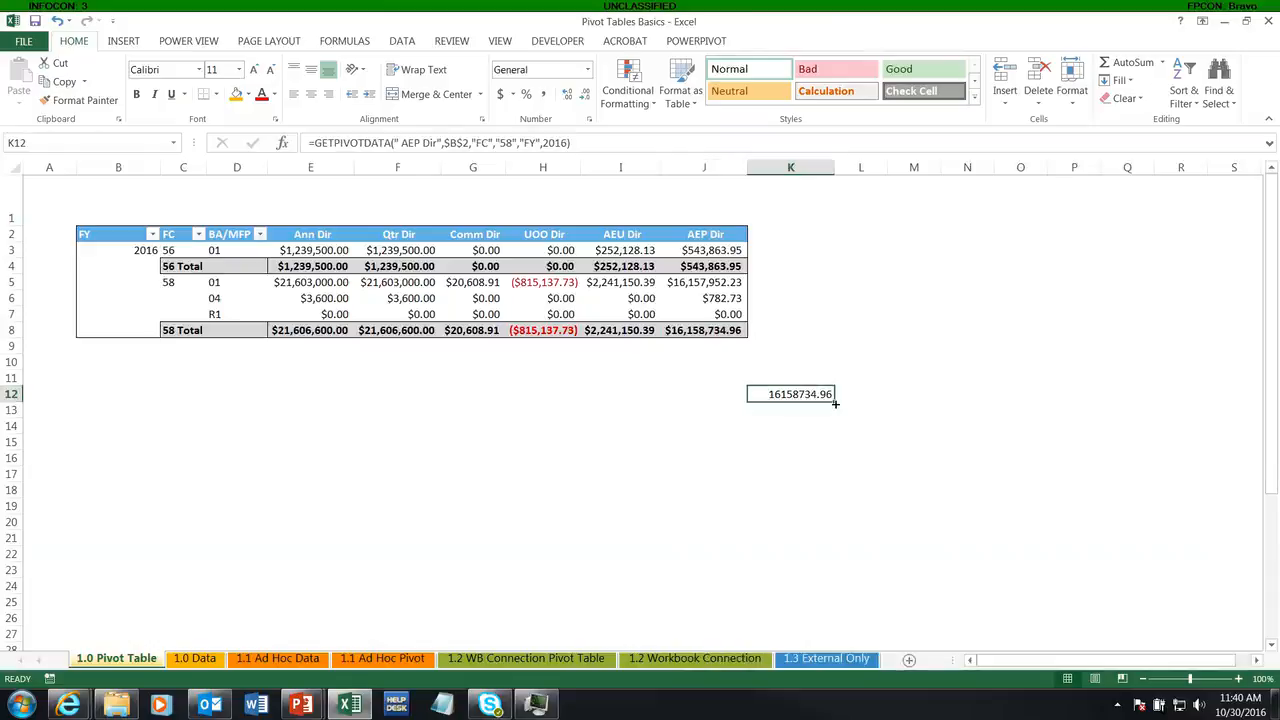
left_click_drag(835, 403, 837, 623)
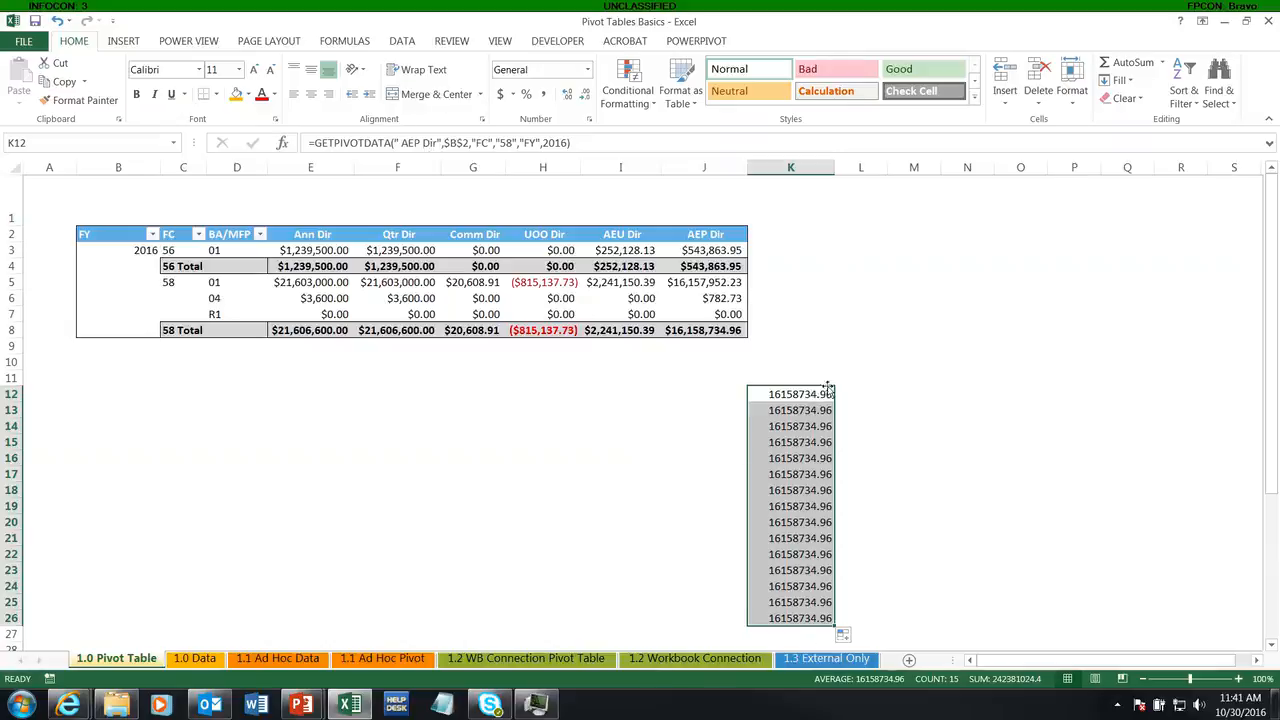
key("Delete")
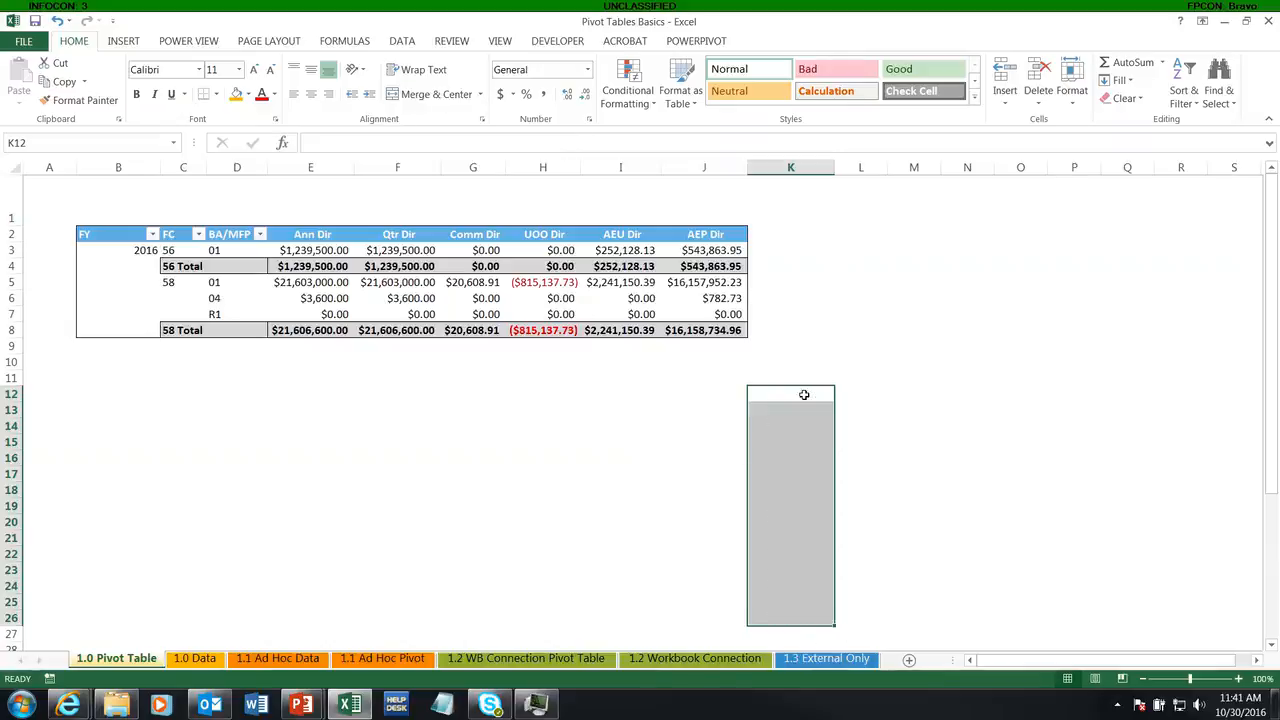
Turn off Generate GetPivotData for the PivotTable and check the setting.
left_click(122, 228)
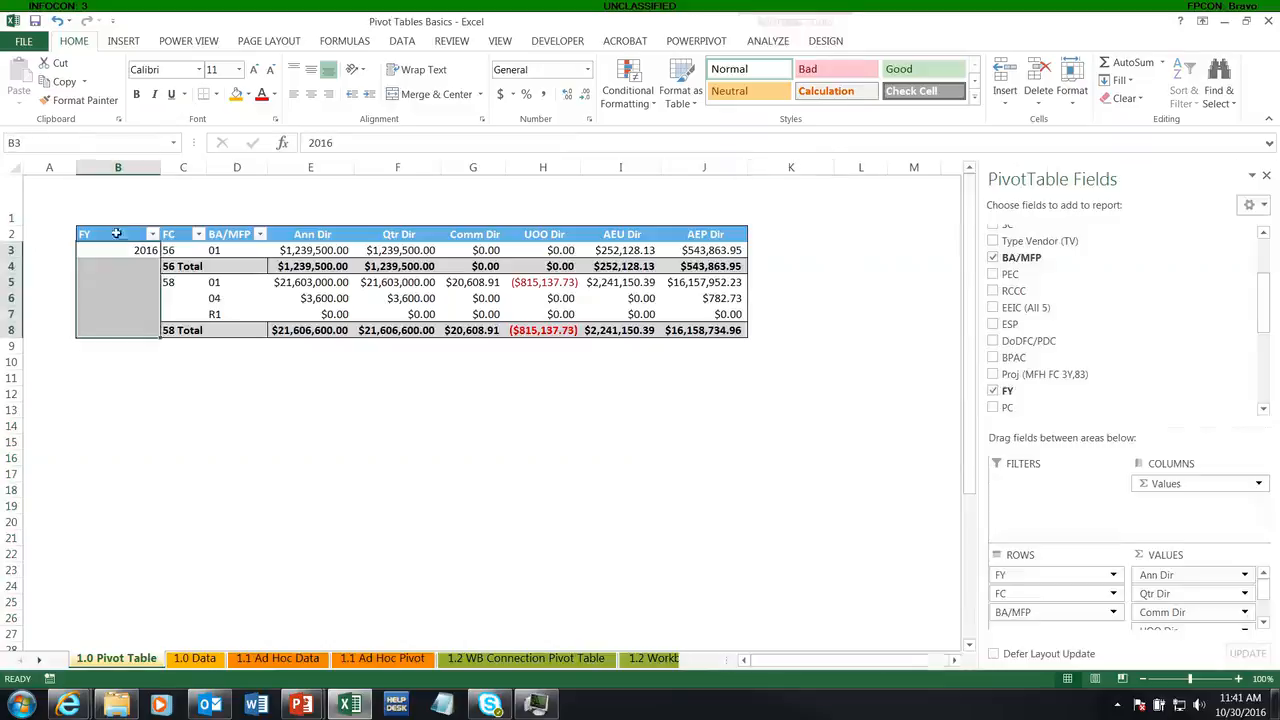
left_click(775, 42)
left_click(64, 100)
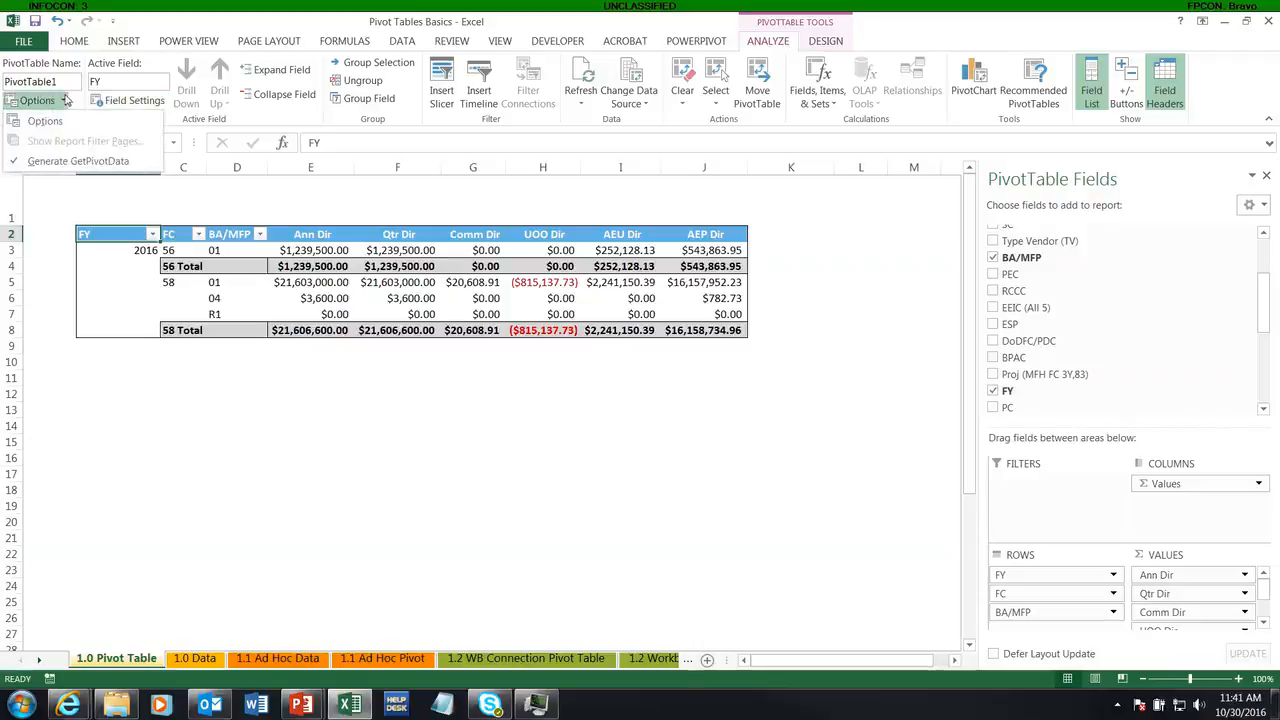
left_click(70, 161)
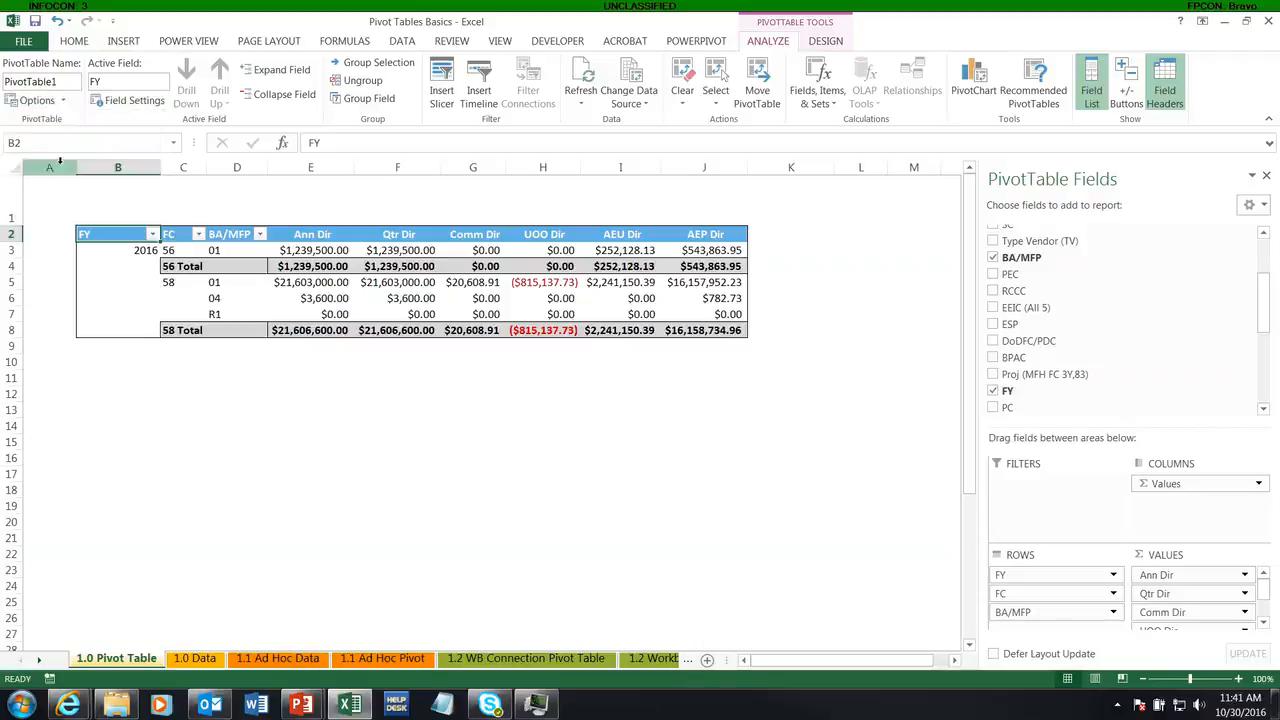
left_click(64, 100)
left_click(129, 383)
Try a plain reference to pivot table cell J8 in K11 and discard the entry.
left_click(788, 377)
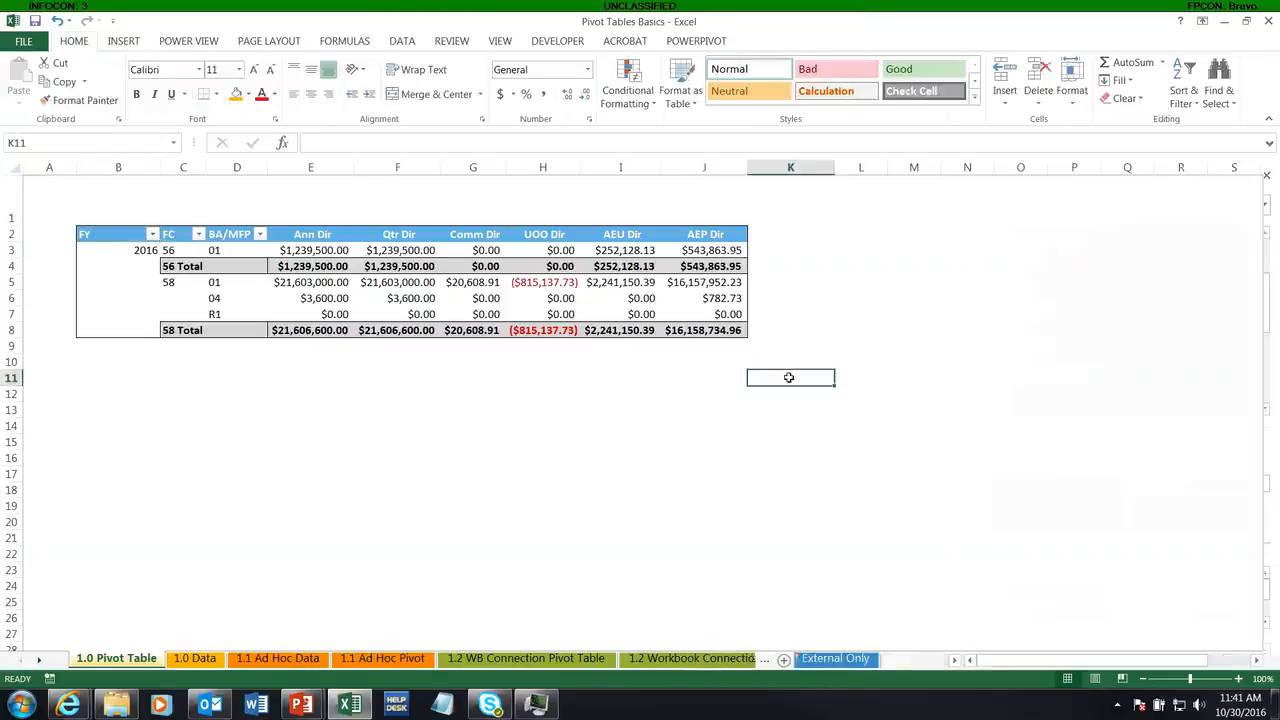
type("=")
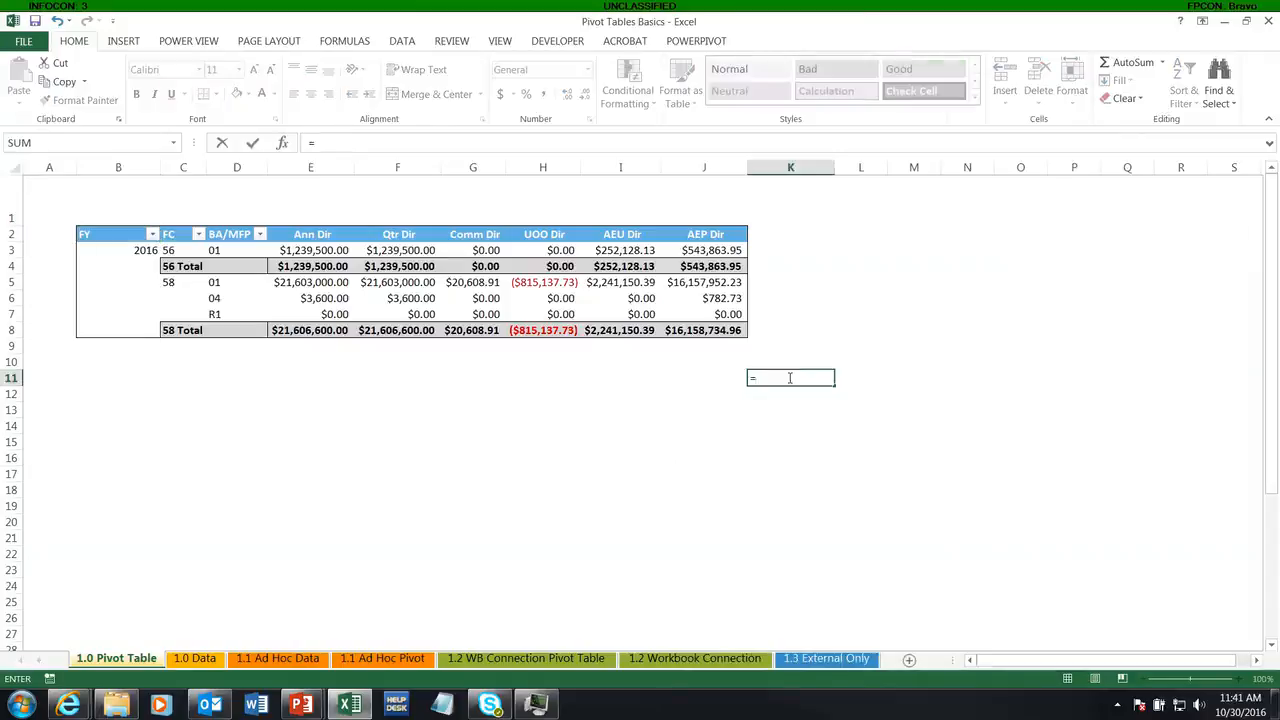
left_click(717, 333)
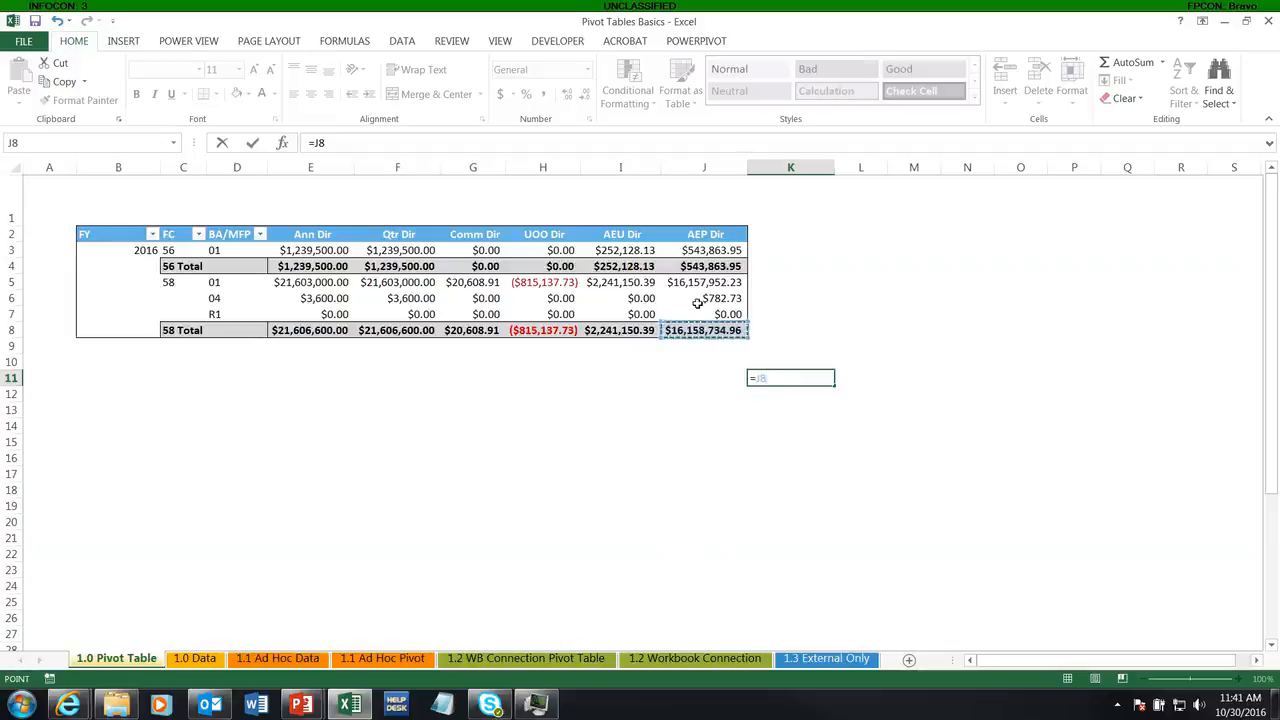
key("Escape")
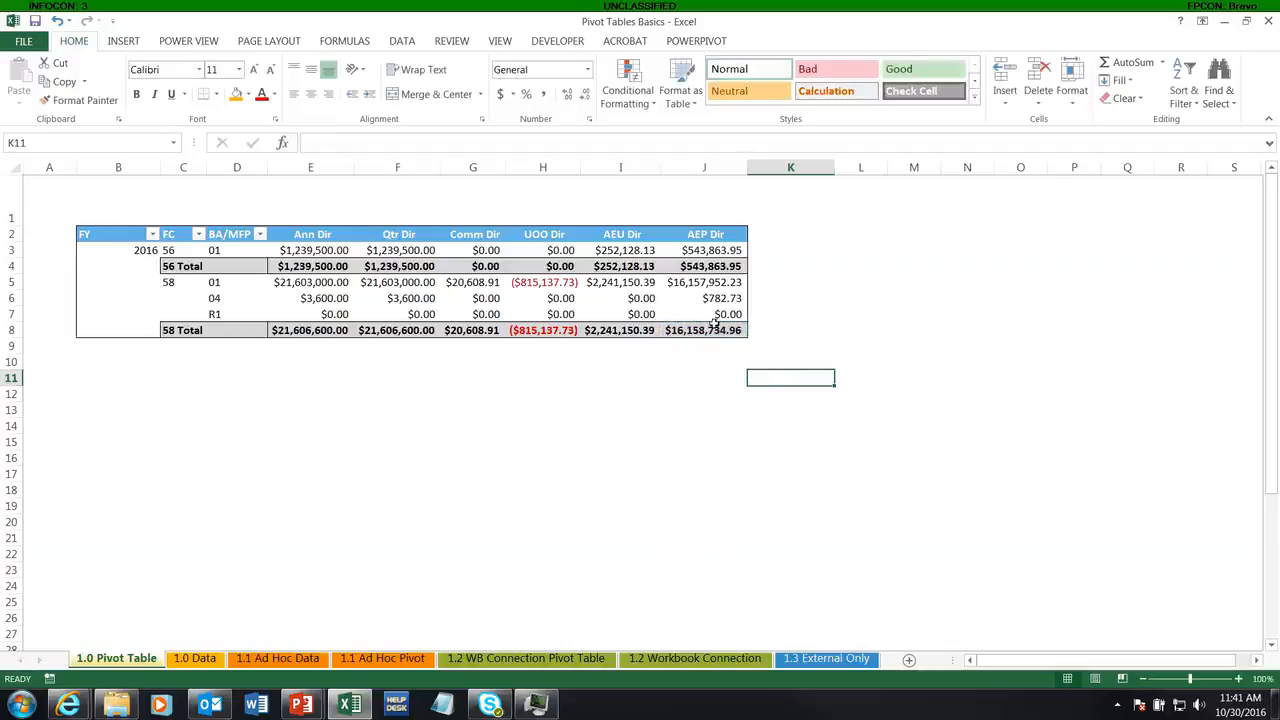
Inspect the AEP Dir total in J8 and check the Show Report Filter Pages and Generate GetPivotData options.
mouse_move(712, 335)
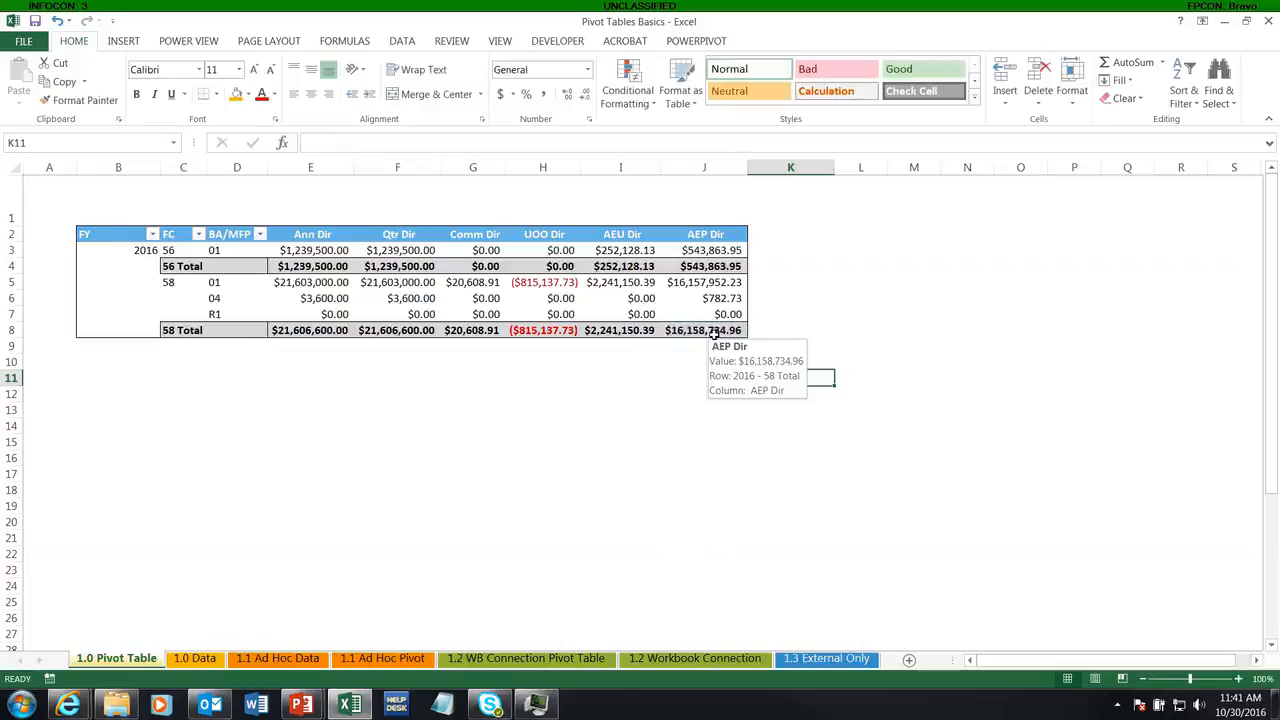
left_click(713, 337)
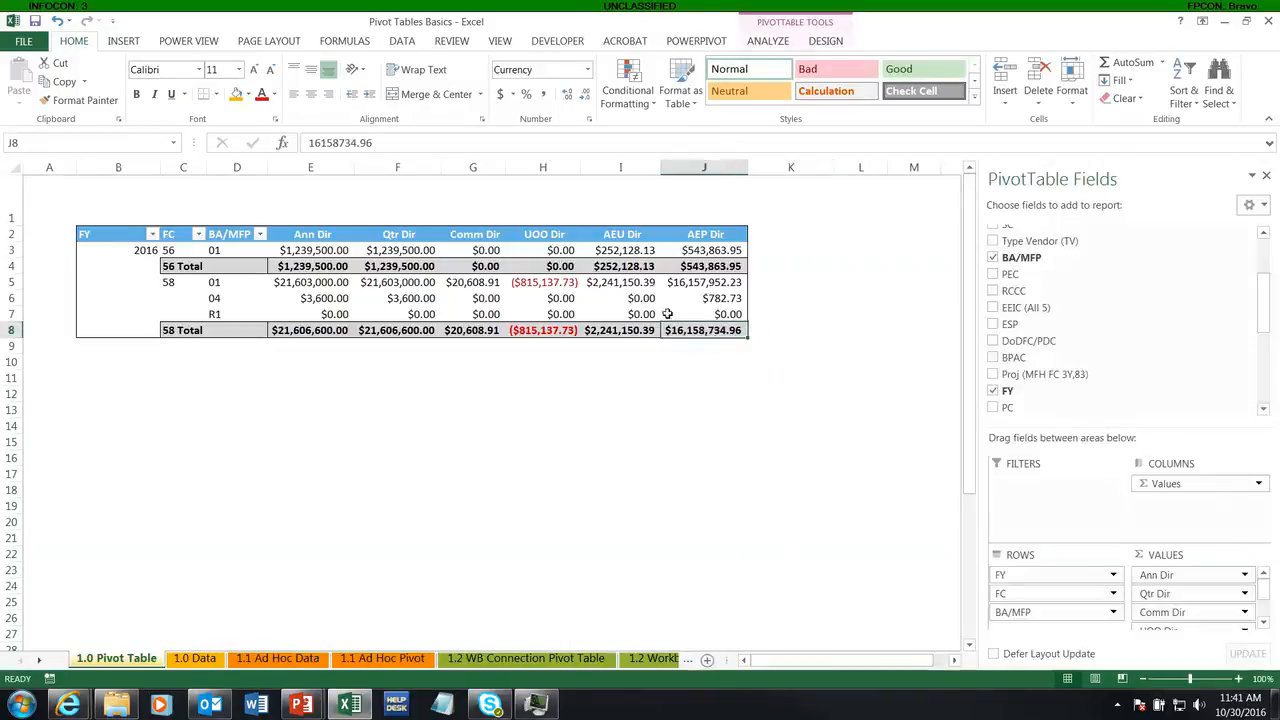
left_click(128, 240)
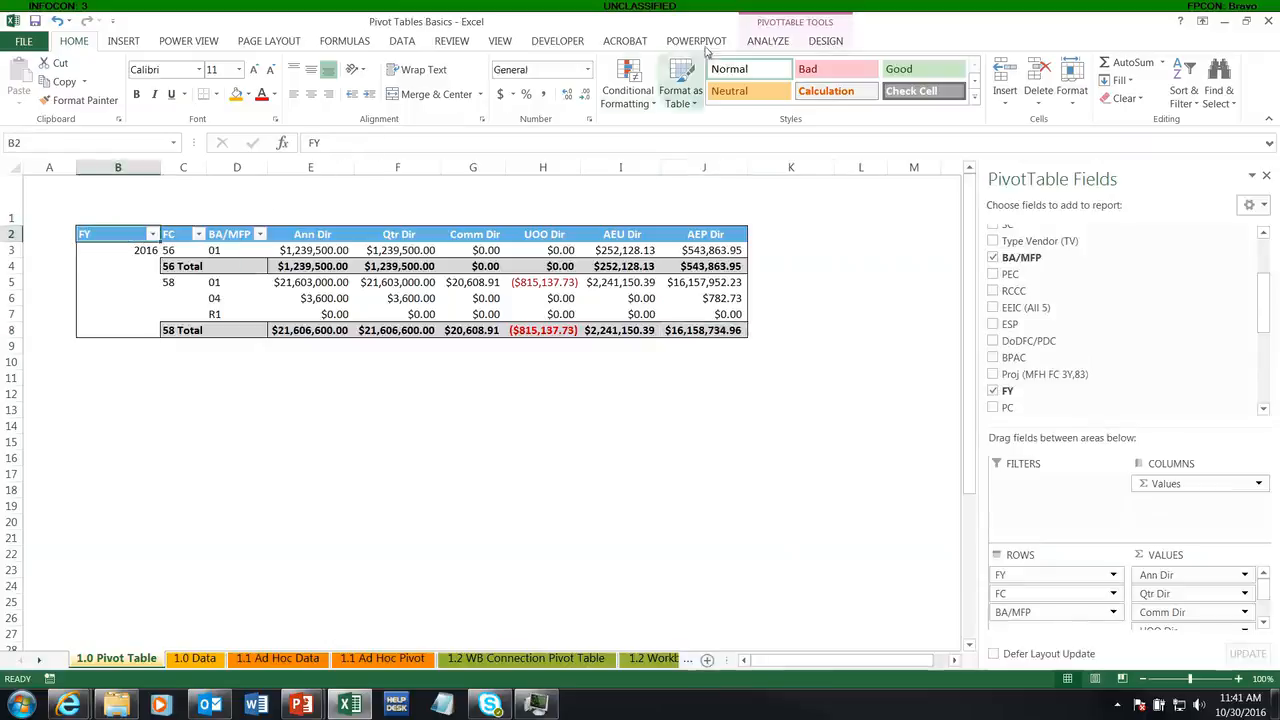
left_click(768, 45)
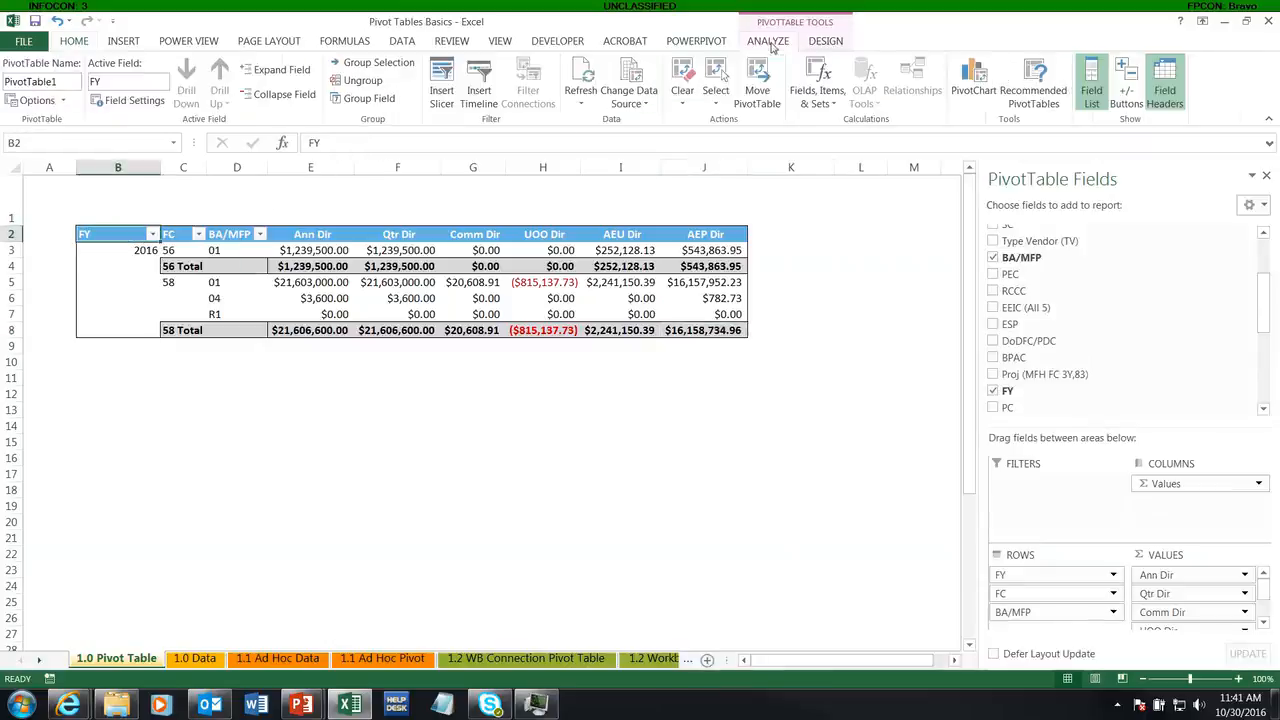
left_click(64, 102)
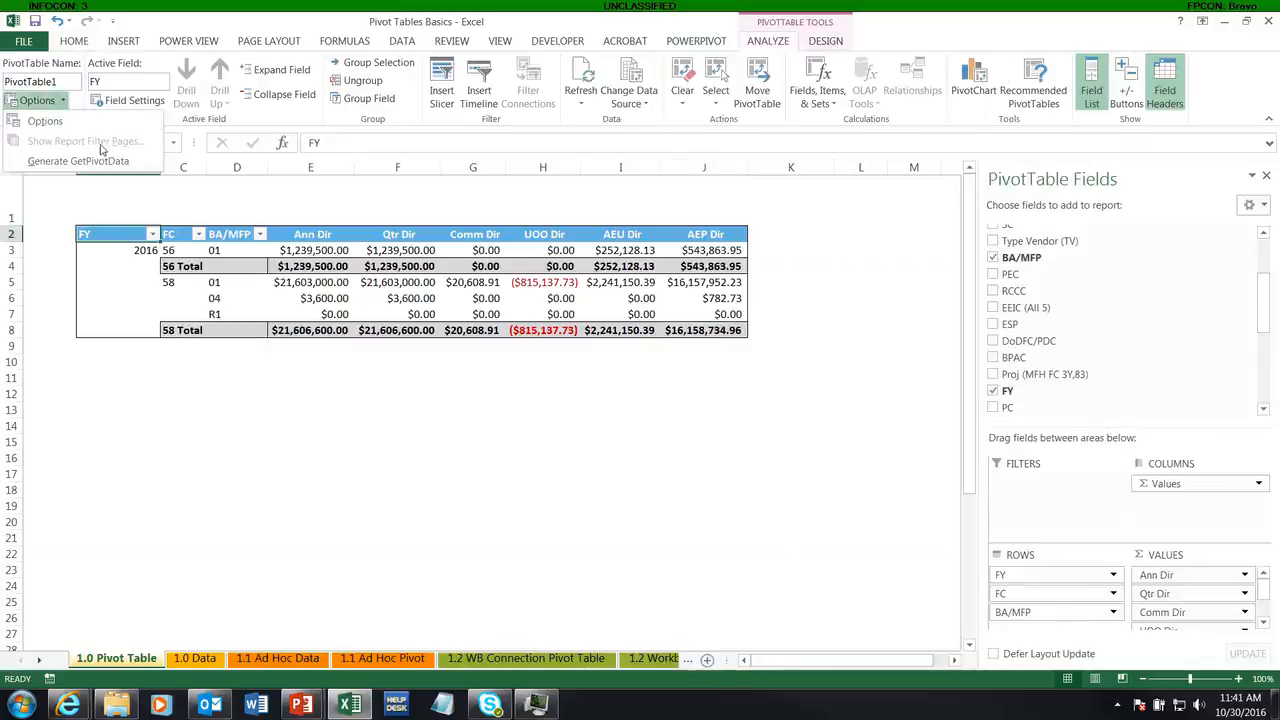
left_click(108, 233)
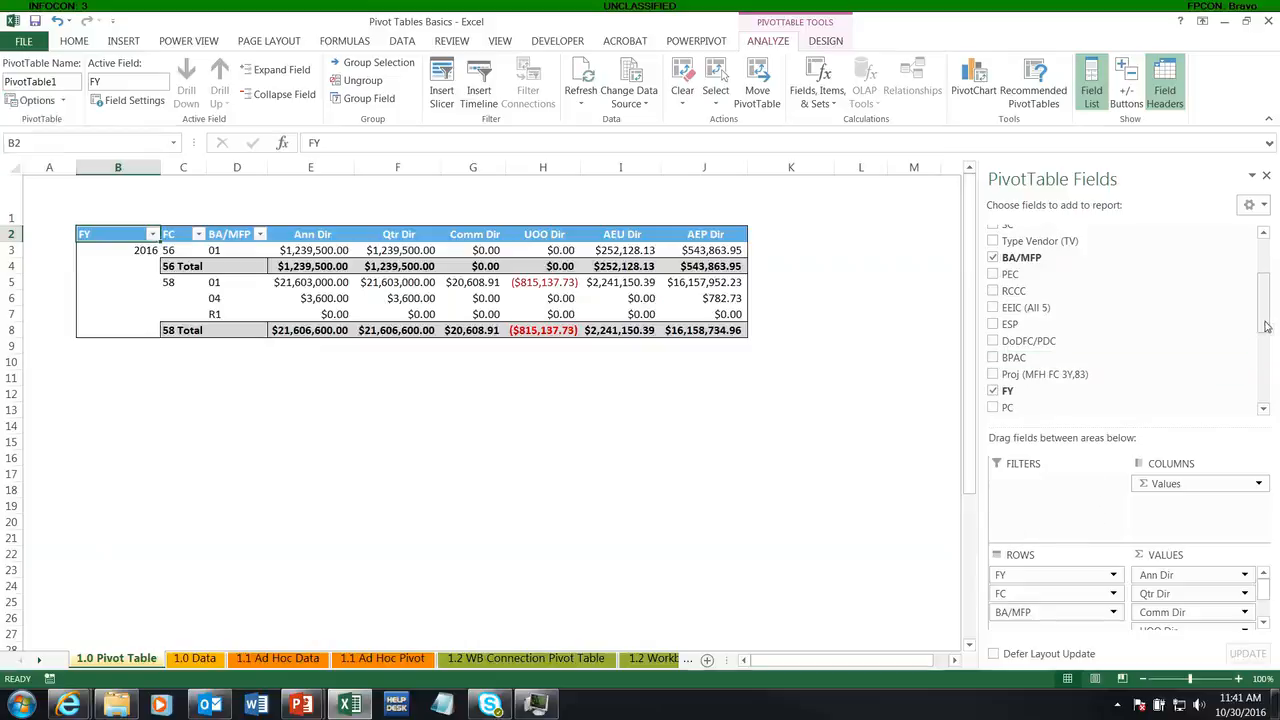
Add the RCCC field as a report filter of the pivot table and autofit the height of row 1.
left_click_drag(1265, 326, 1274, 266)
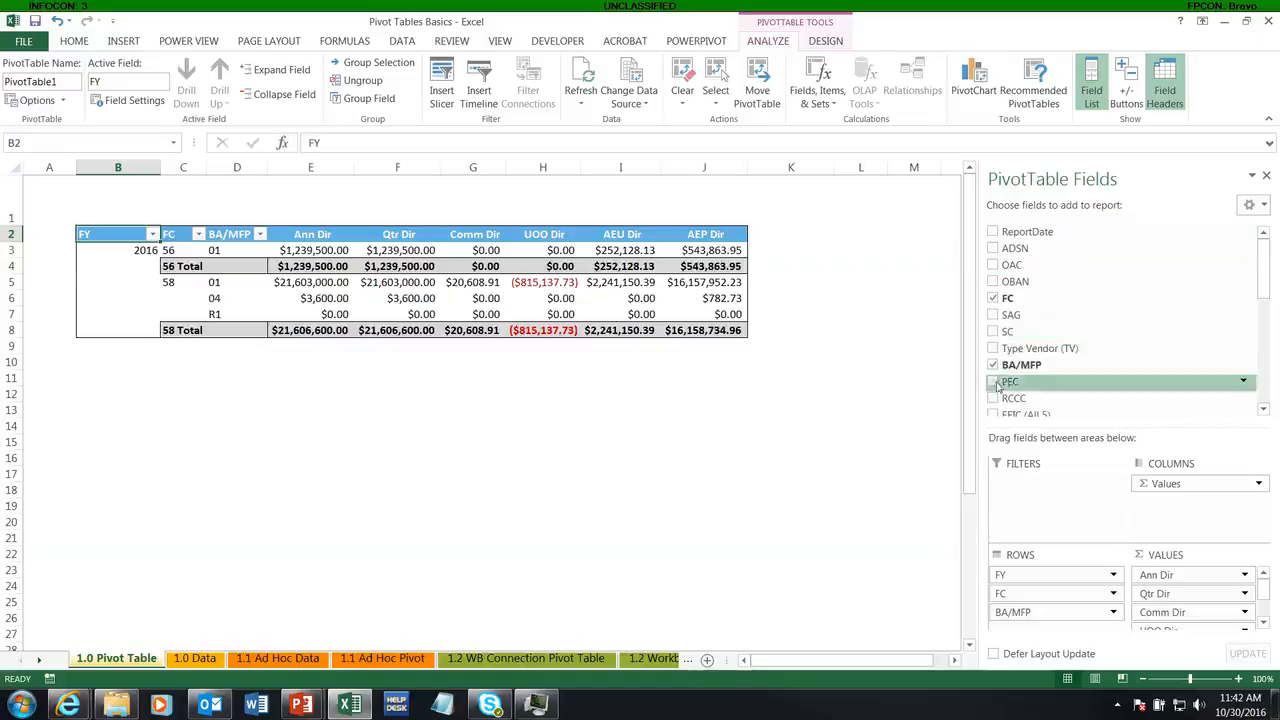
left_click_drag(1006, 399, 1022, 492)
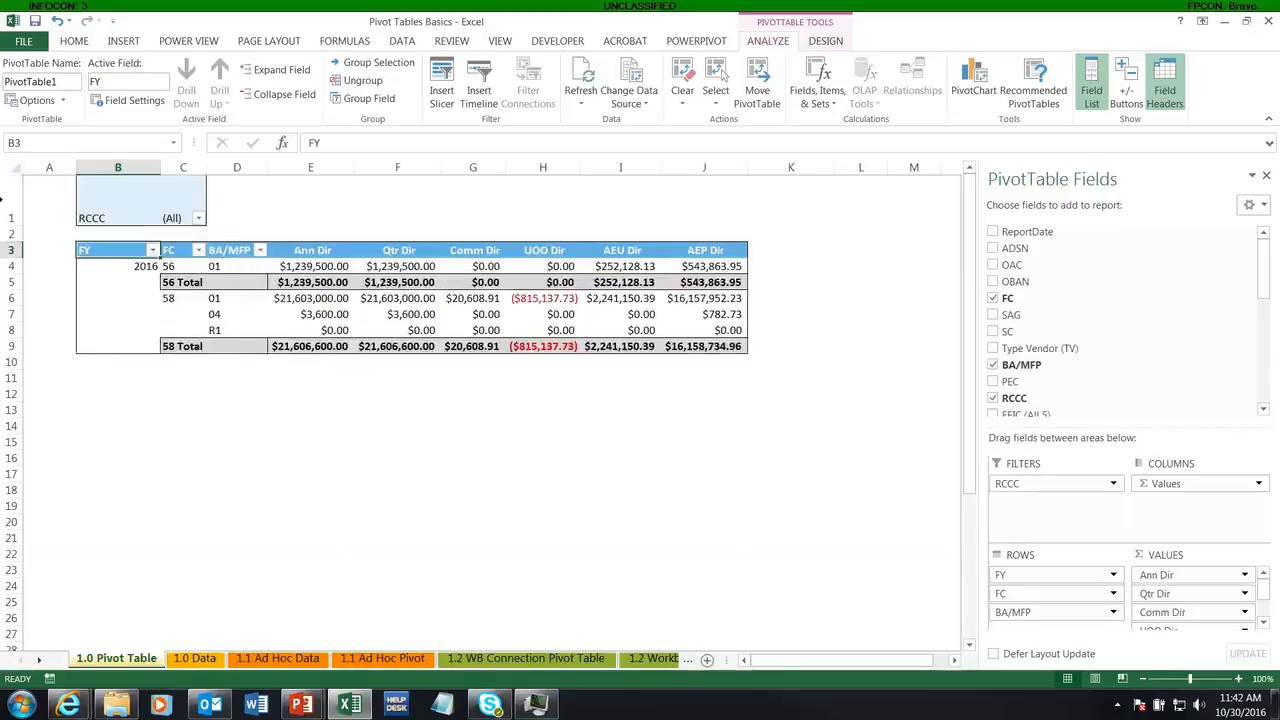
double_click(14, 226)
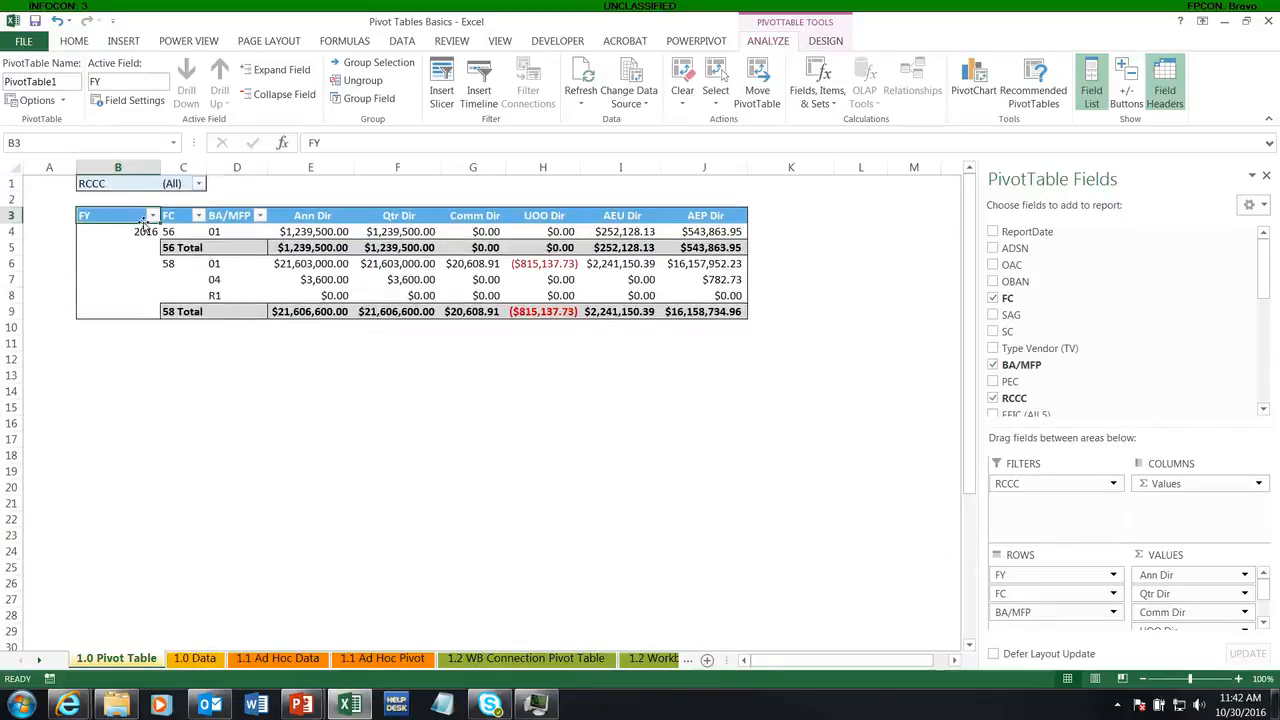
Add the EEIC (All 5) field to the rows of the pivot table and look over the expanded list.
left_click(63, 101)
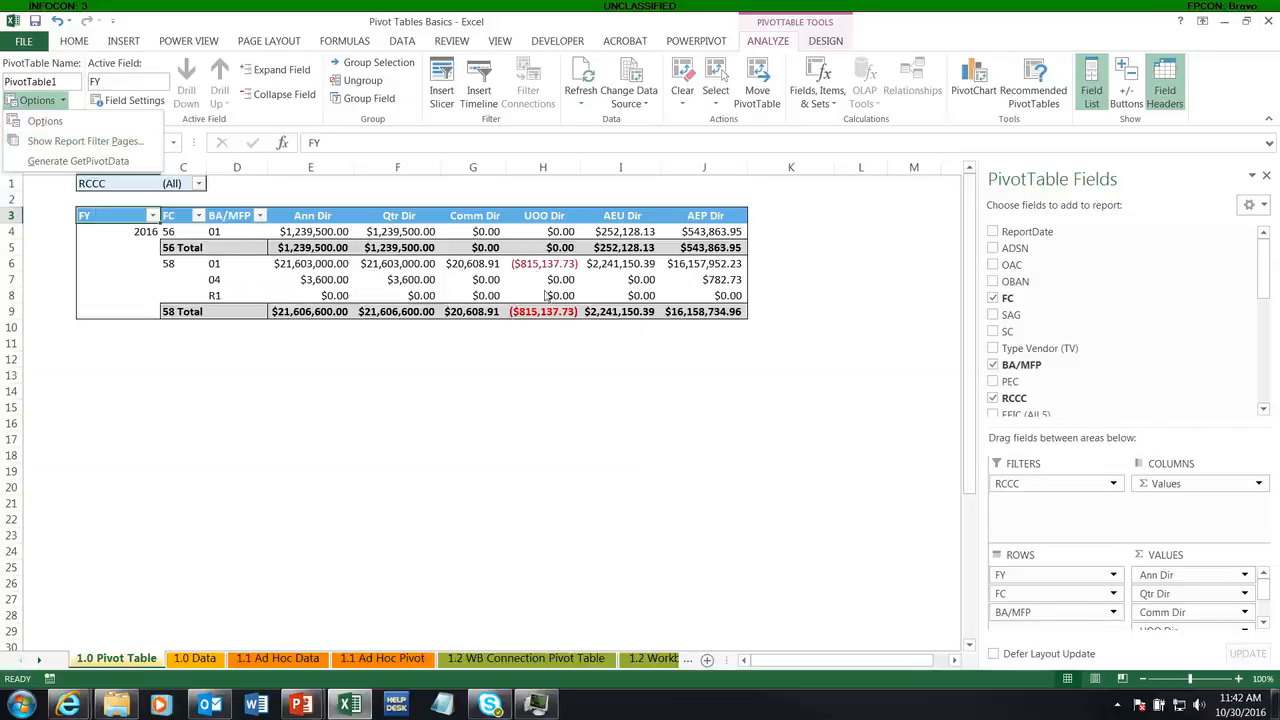
left_click(330, 255)
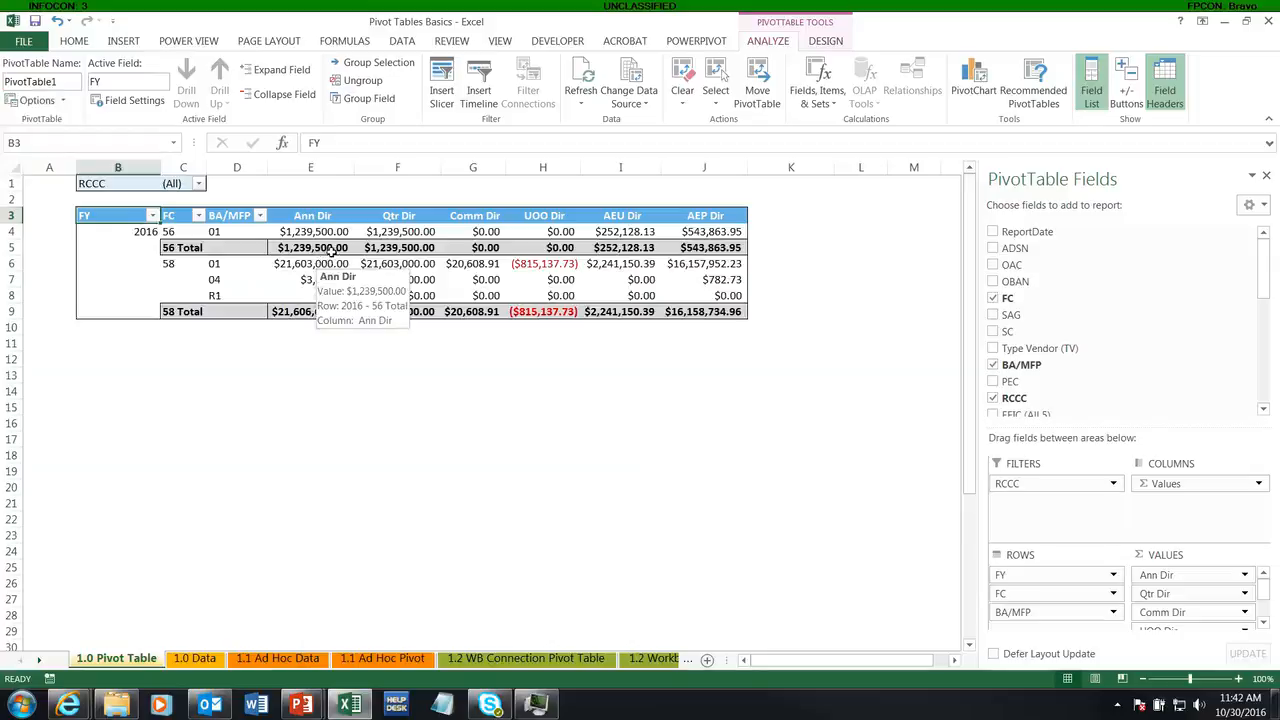
left_click(331, 252)
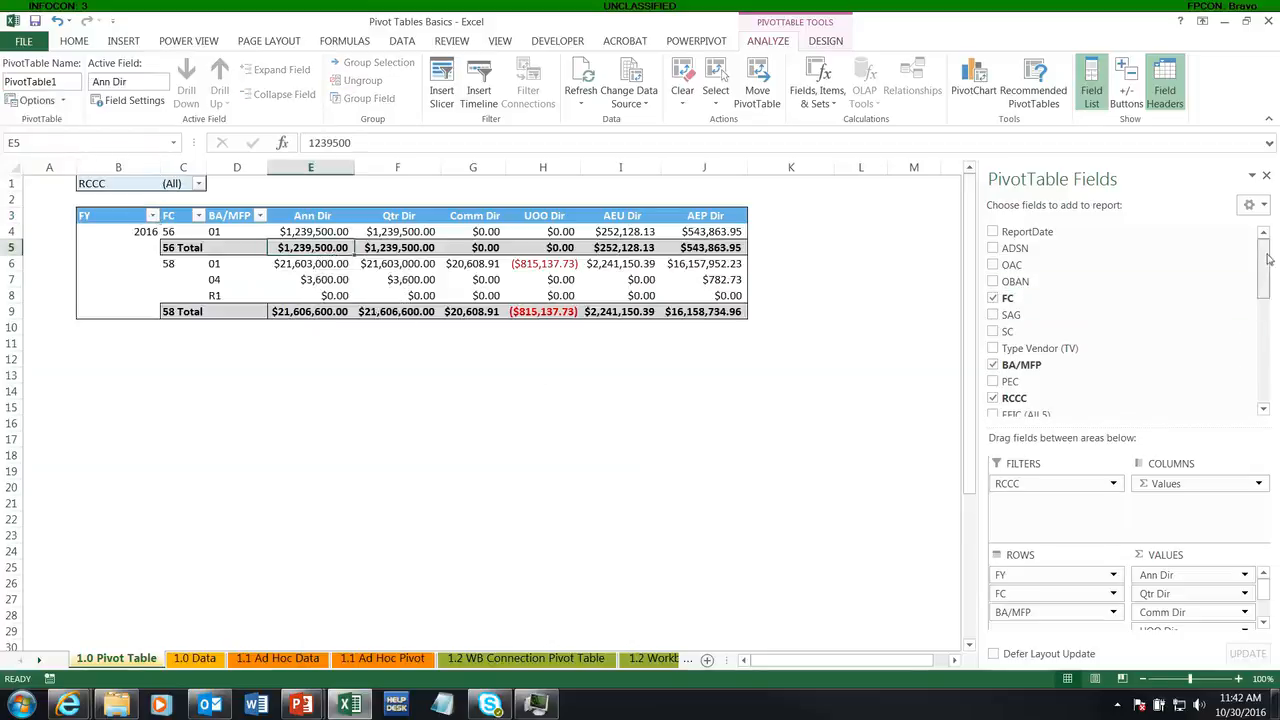
left_click_drag(1267, 279, 1267, 303)
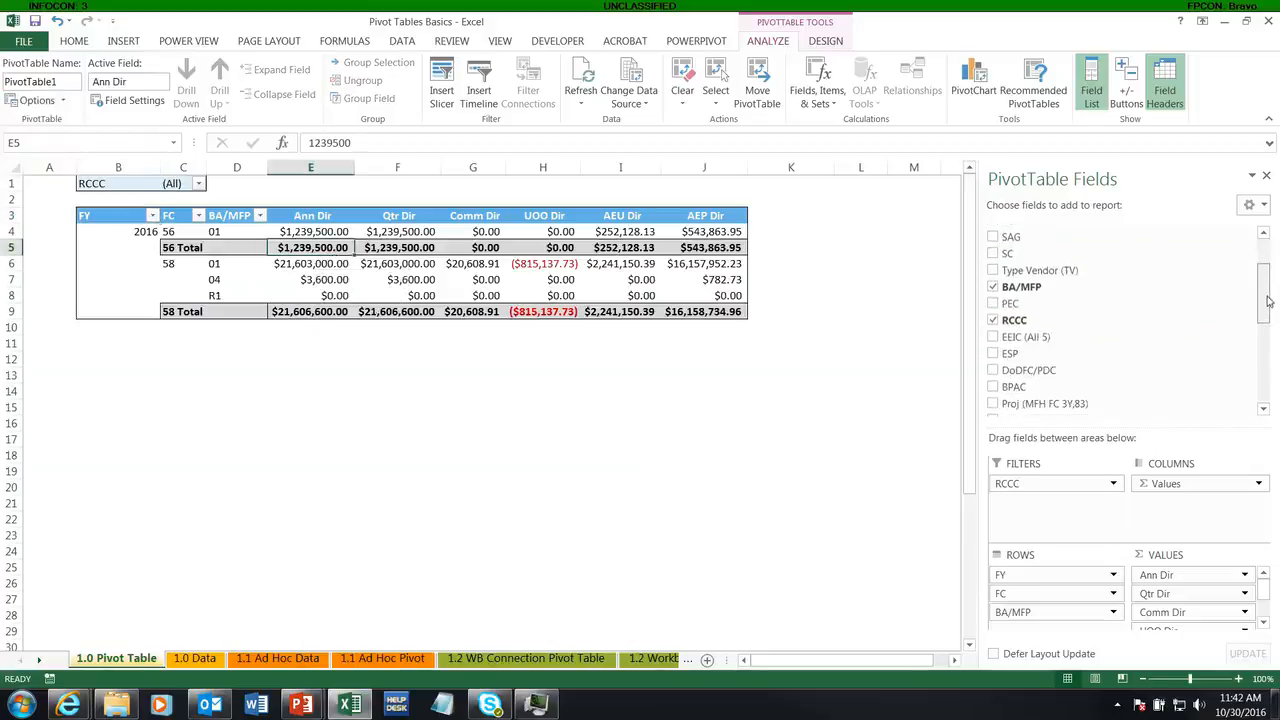
left_click(993, 336)
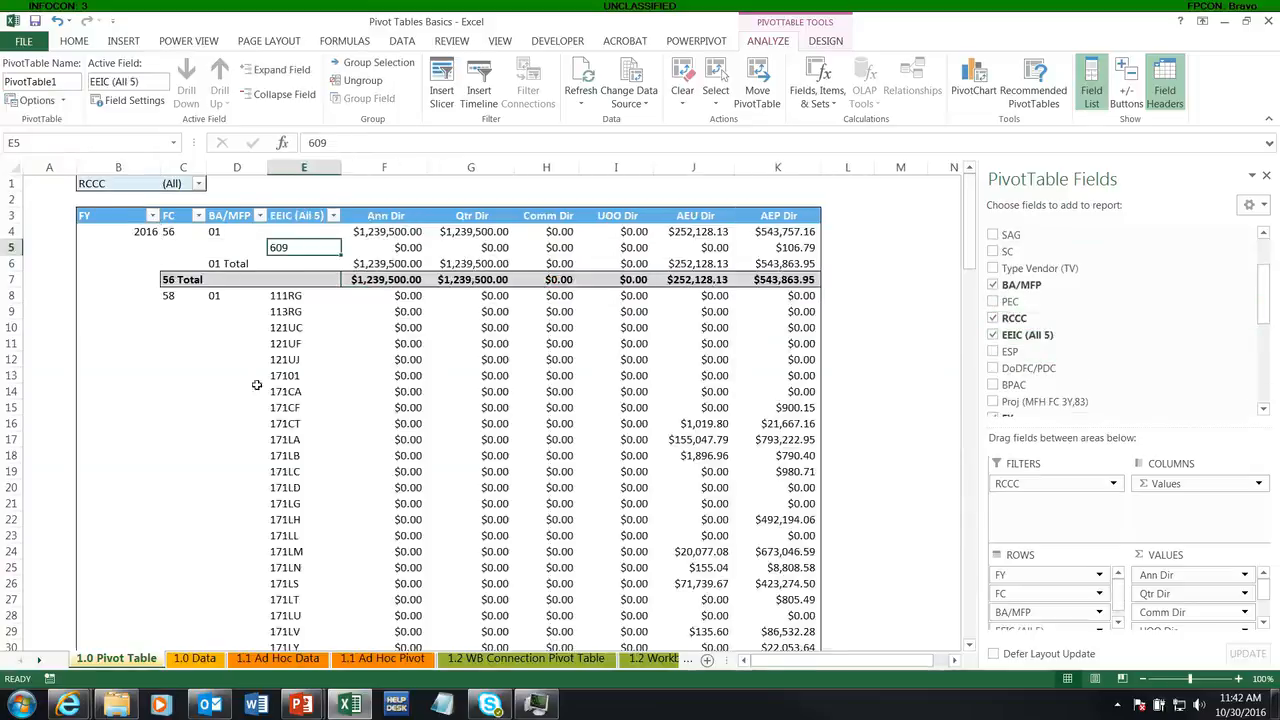
scroll(257, 386, "down", 8)
scroll(257, 386, "up", 8)
Generate a separate report filter page for every RCCC value of the pivot table.
left_click(62, 101)
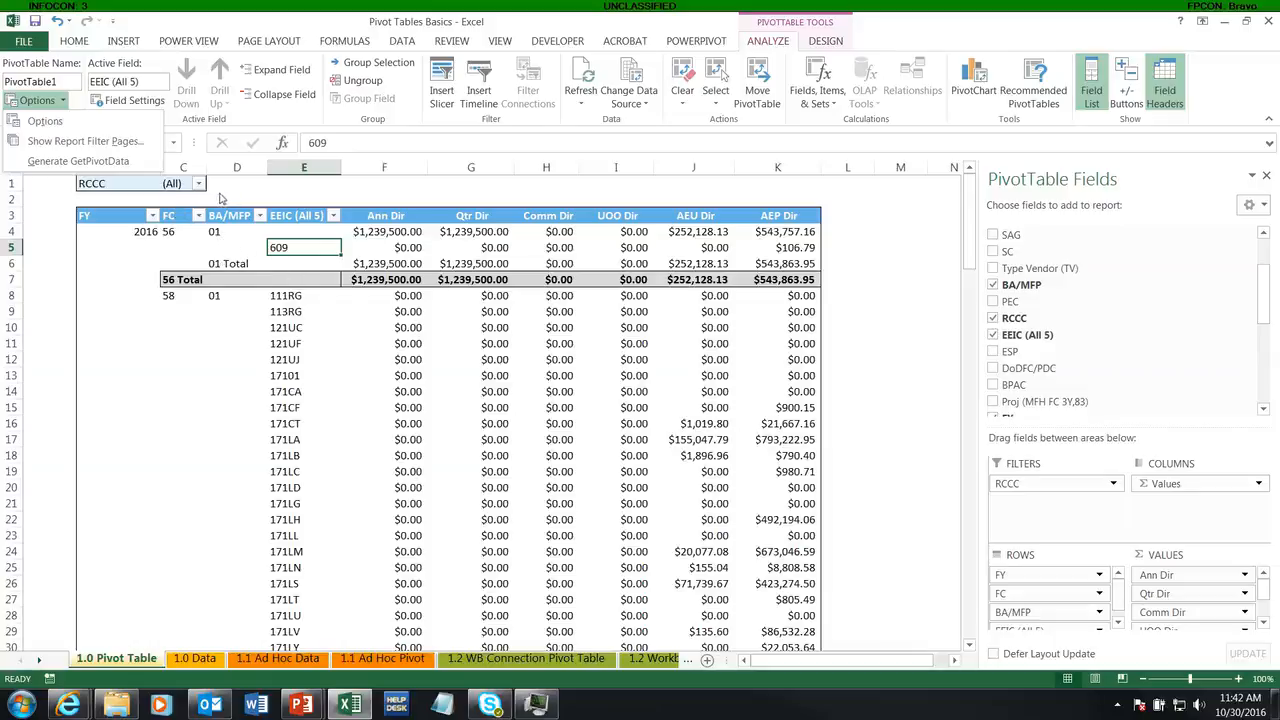
left_click(65, 146)
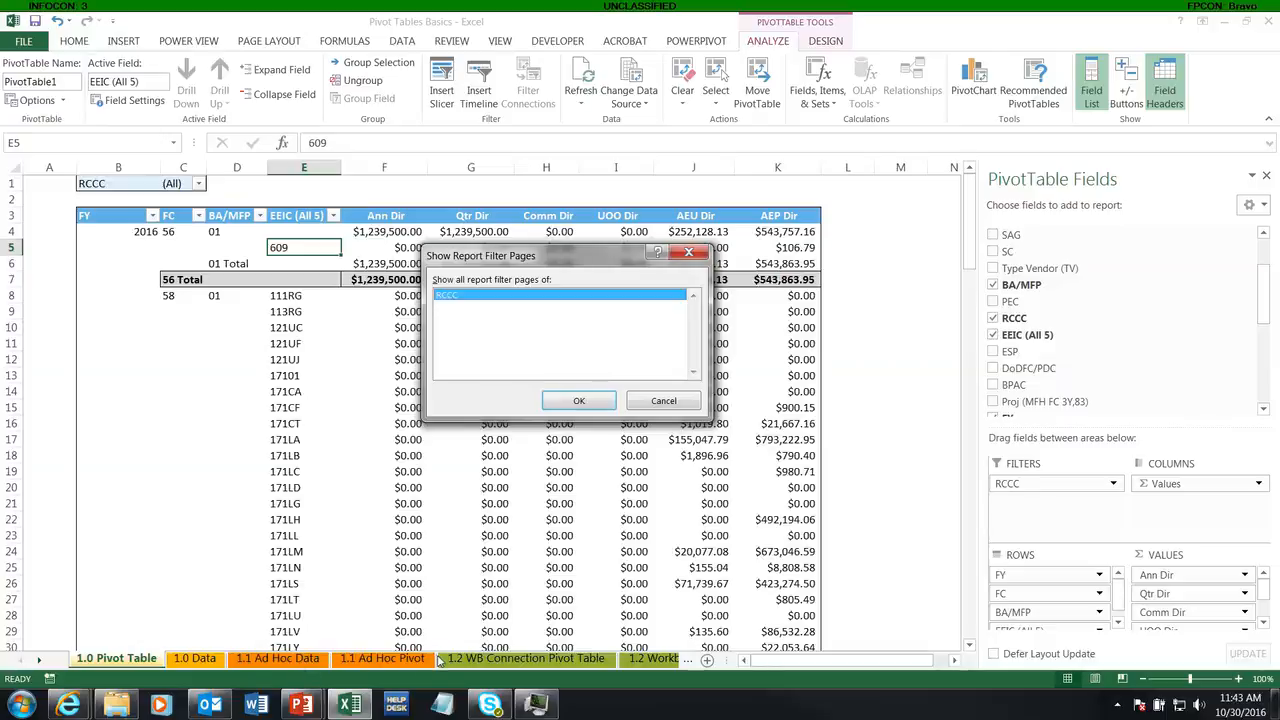
left_click(580, 402)
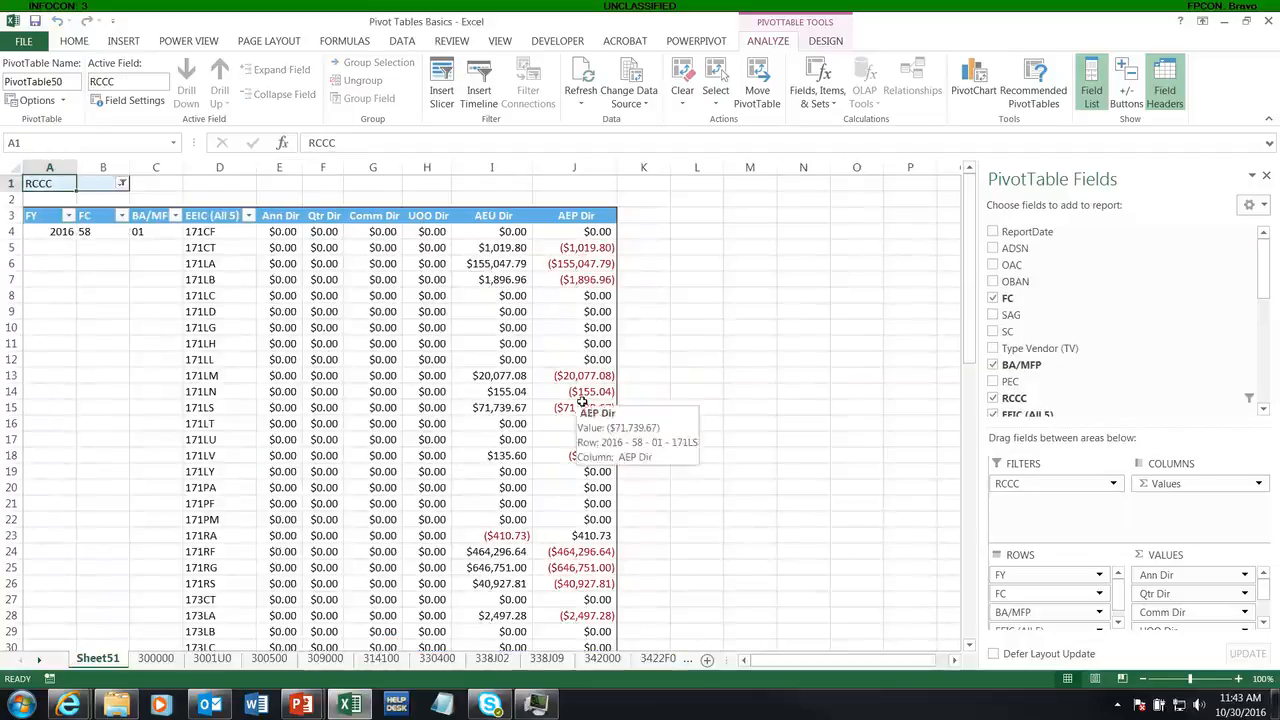
Examine the generated RCCC report filter sheets one after another, from 300000 through 342000.
left_click(166, 662)
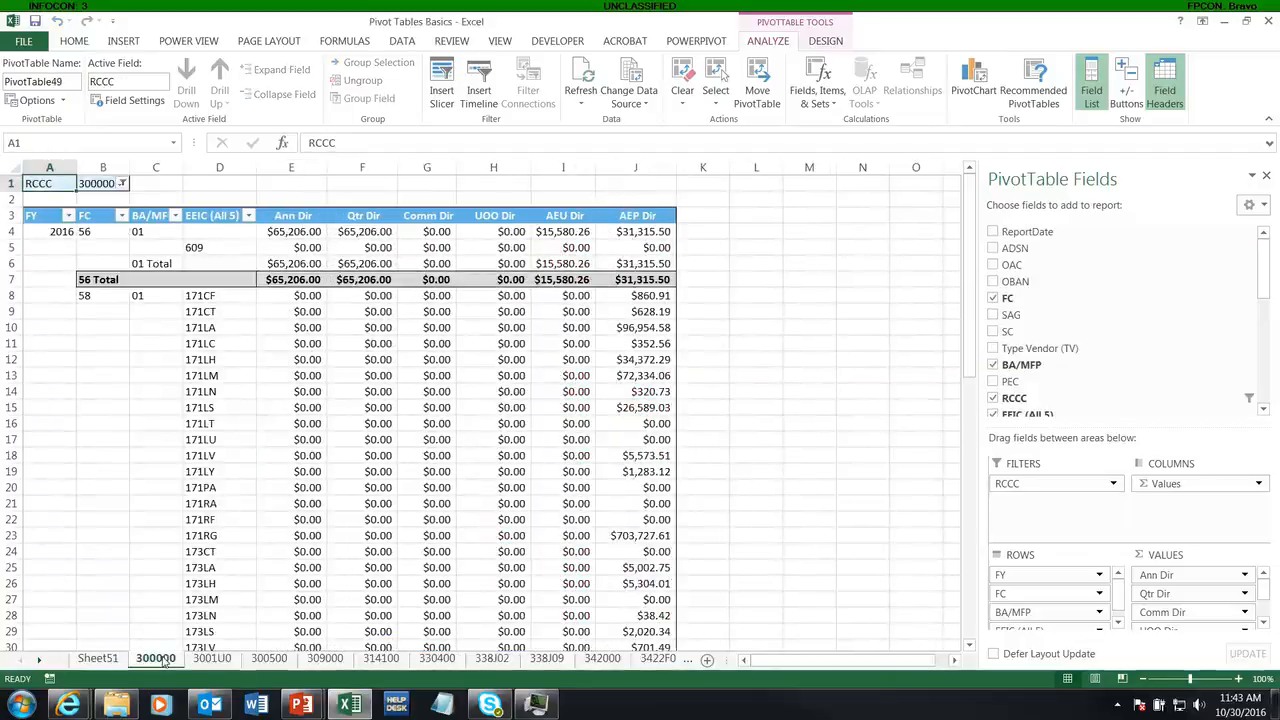
left_click(212, 659)
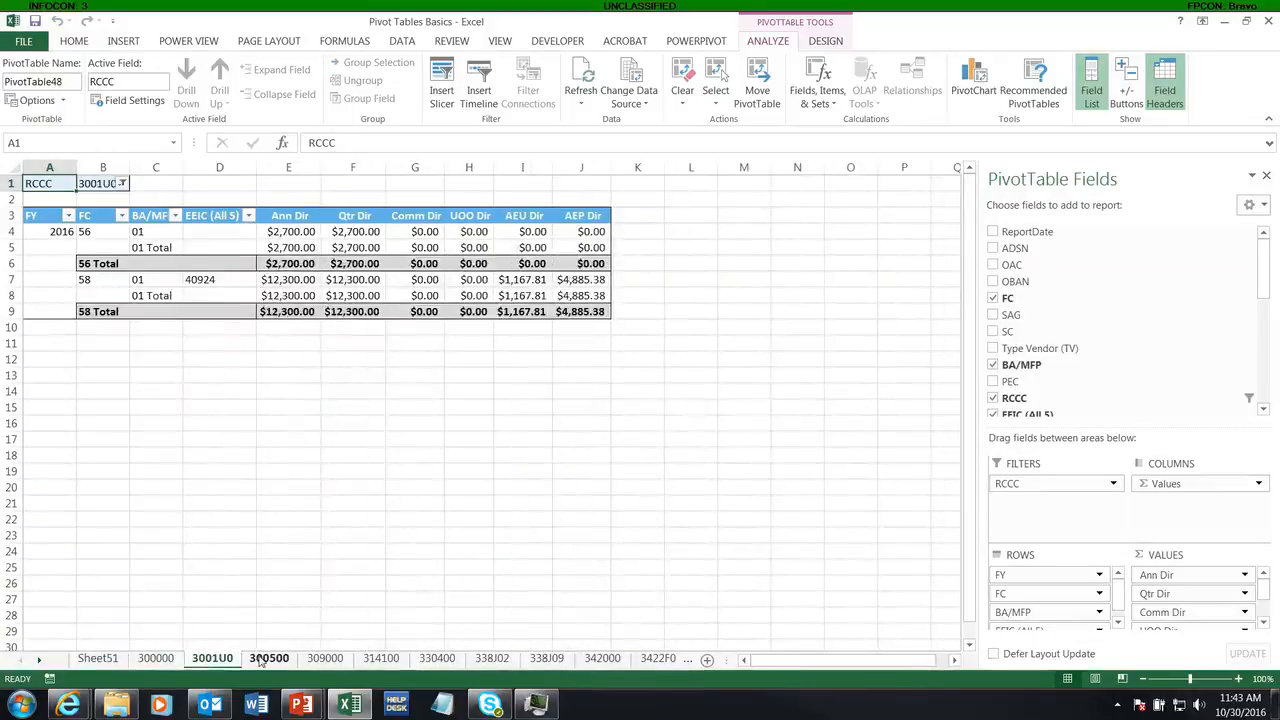
left_click(262, 659)
left_click(326, 659)
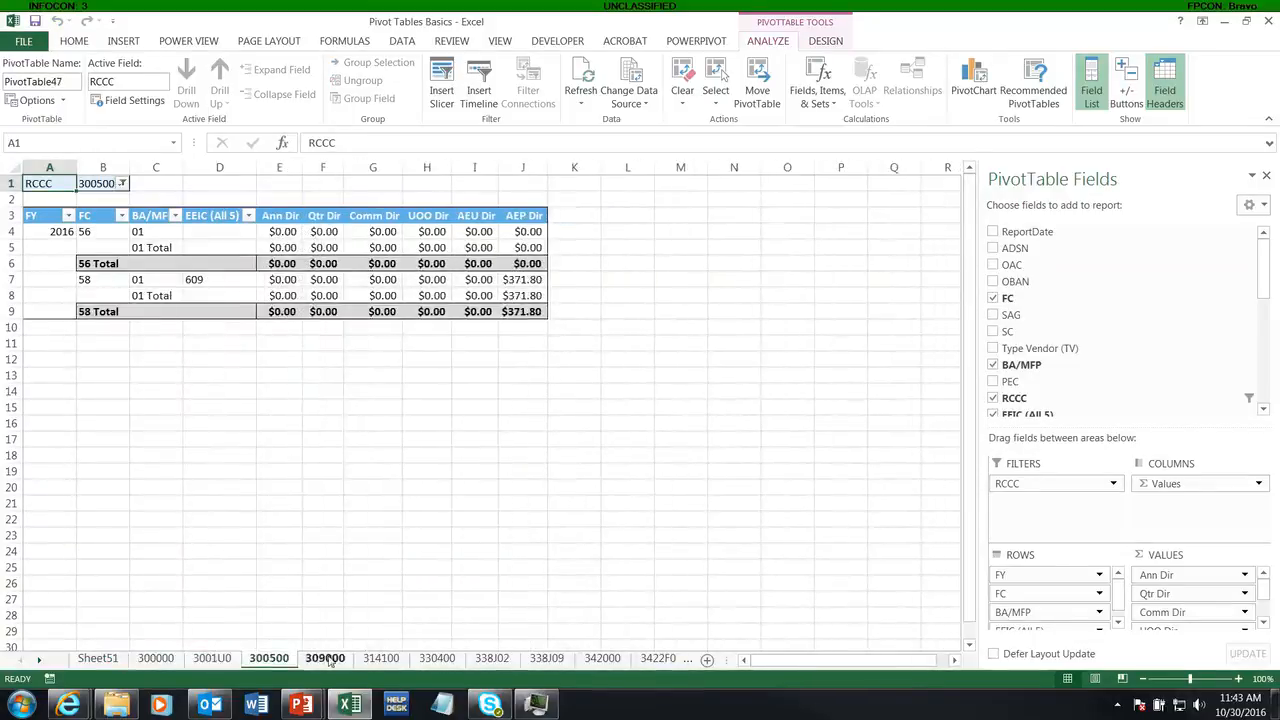
left_click(380, 660)
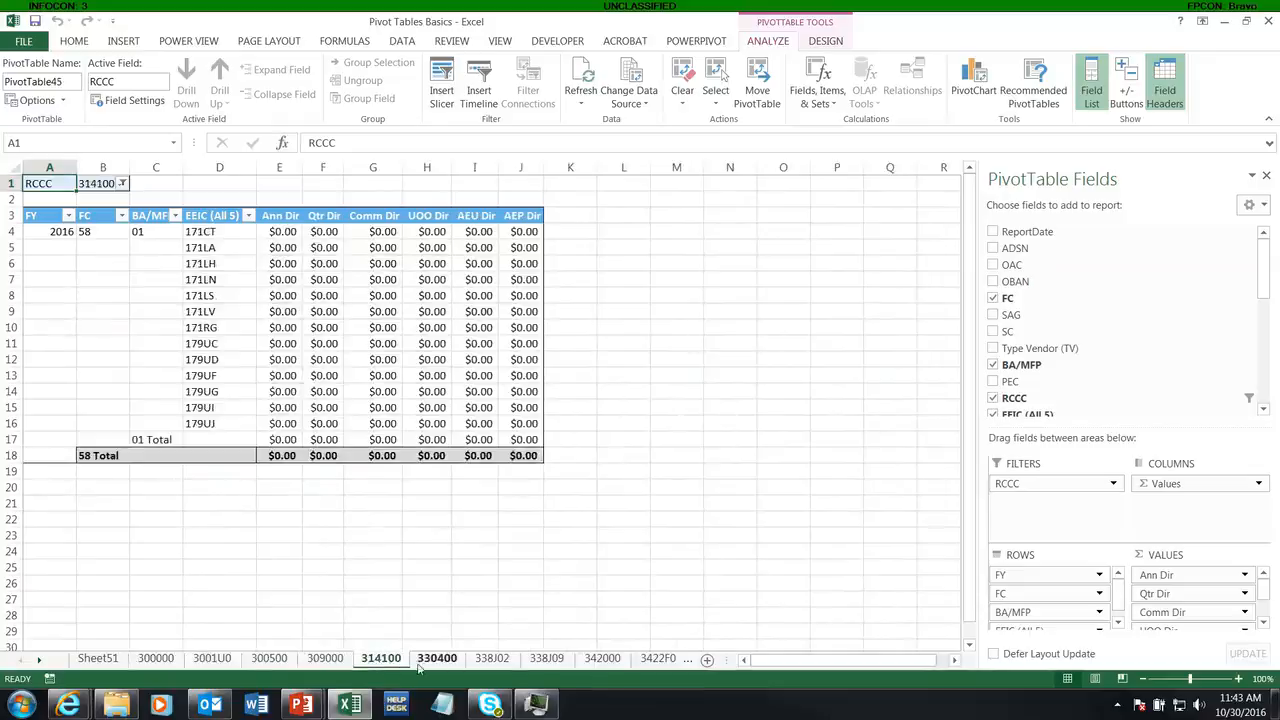
left_click(434, 662)
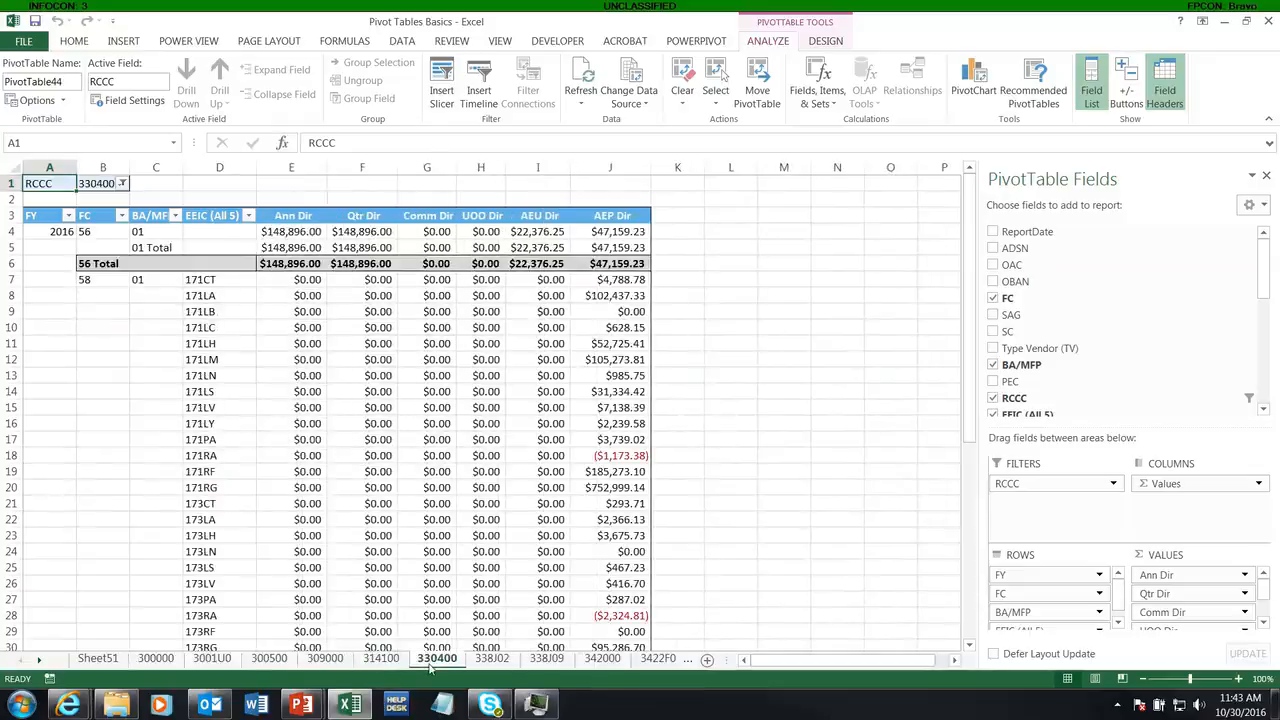
left_click(492, 660)
left_click(547, 660)
left_click(602, 660)
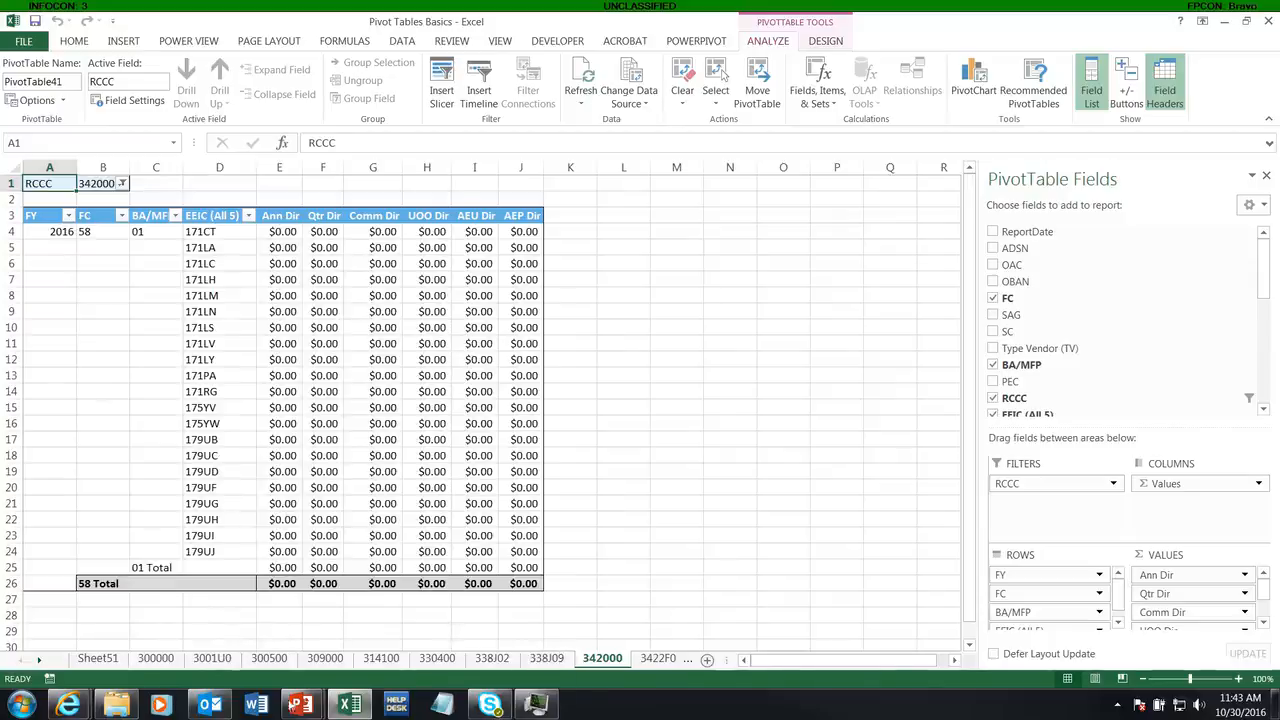
Select the generated RCCC sheets from 300000 through R13I00 as a group and delete them from the workbook.
left_click(156, 659)
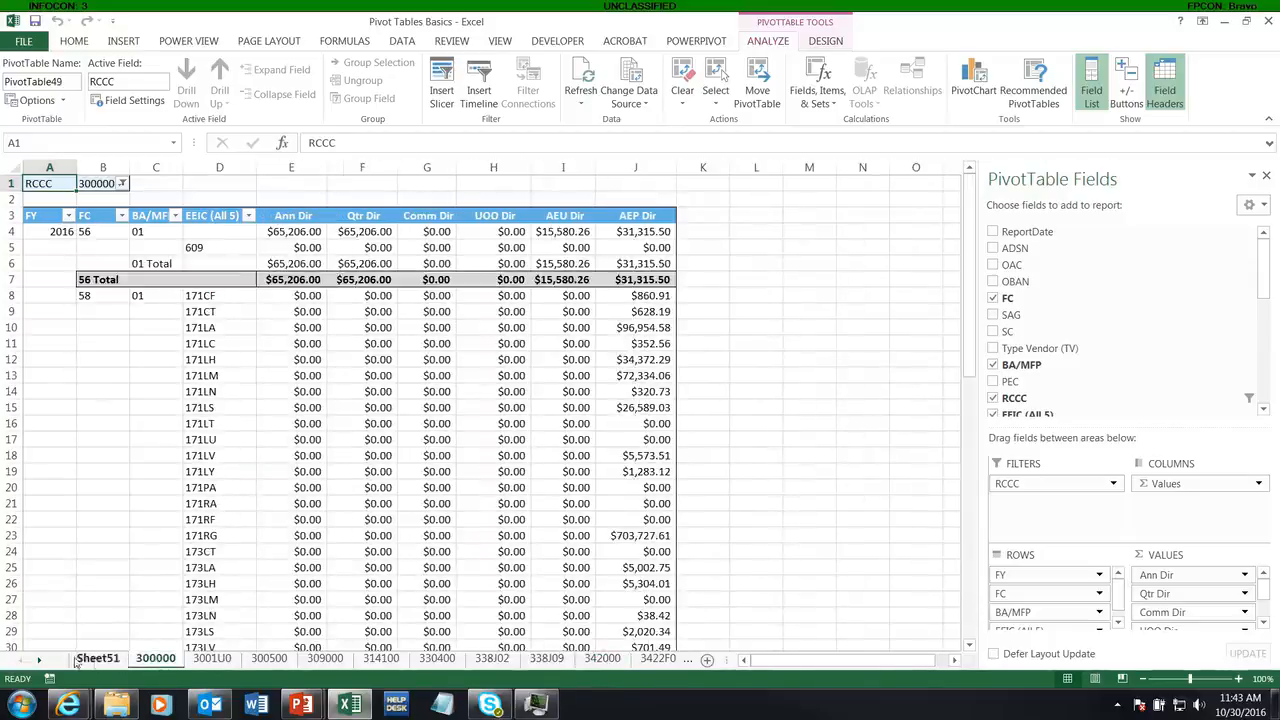
left_click(38, 660)
left_click(38, 660)
left_click(38, 660)
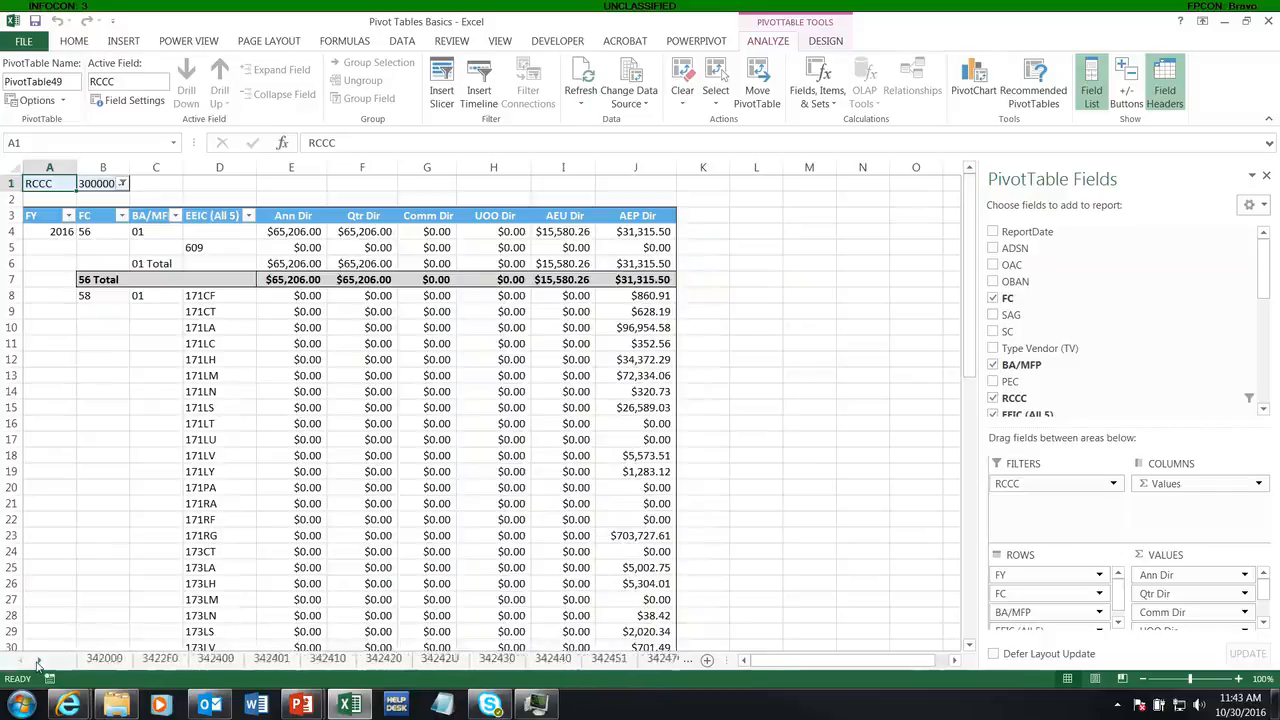
left_click(38, 660)
left_click(38, 660)
left_click(38, 660)
left_click(38, 660)
left_click(38, 660)
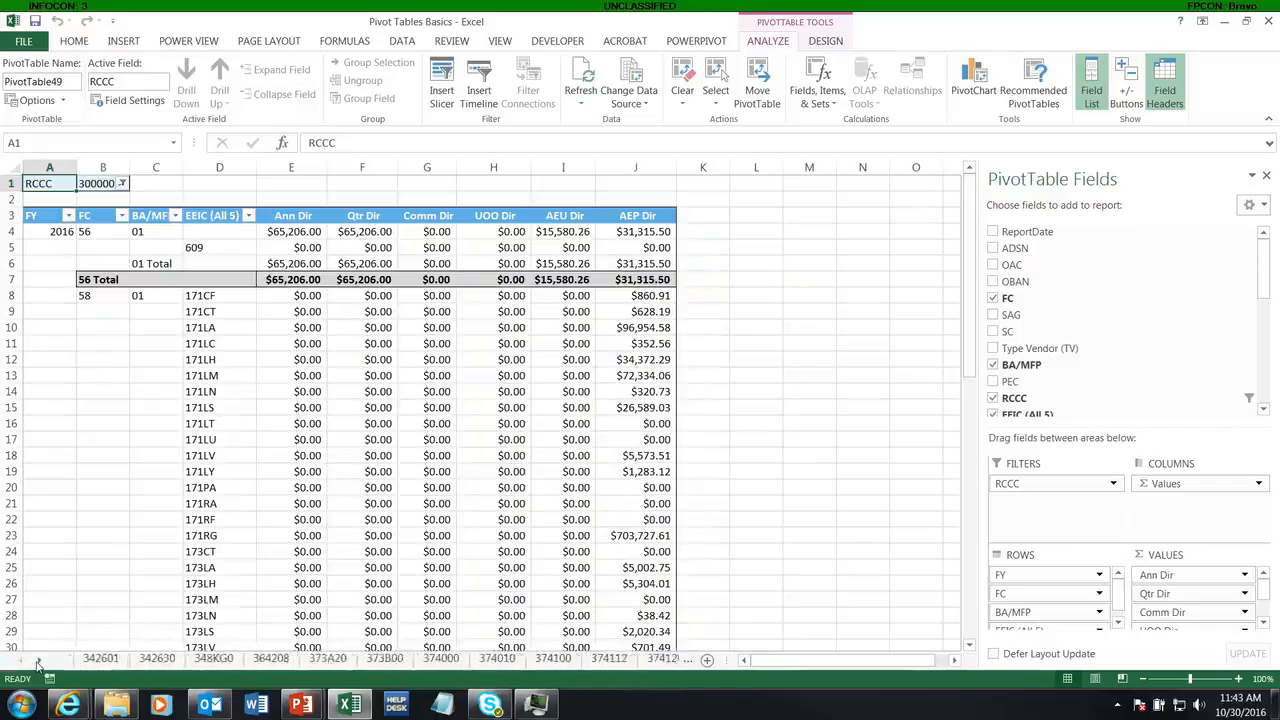
left_click(38, 660)
left_click(38, 660)
left_click(38, 660)
left_click(38, 660)
left_click(38, 660)
left_click(38, 660)
left_click(38, 662)
left_click(38, 662)
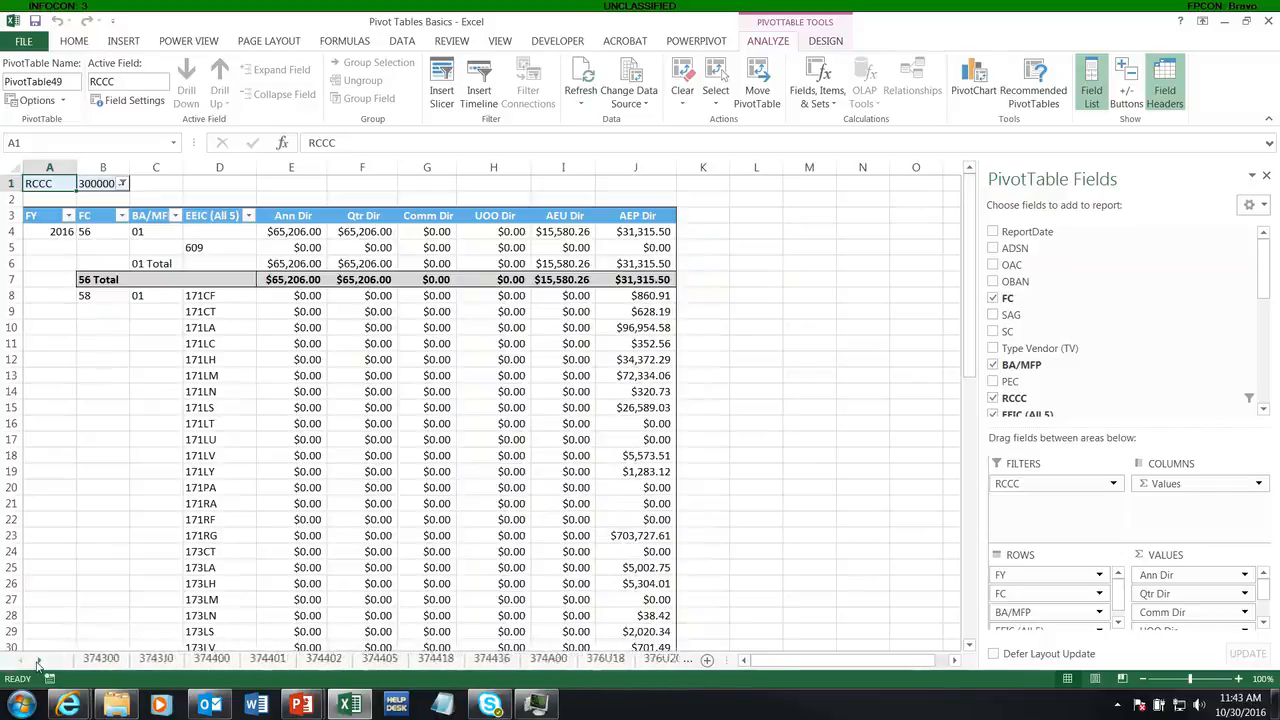
left_click(38, 662)
left_click(38, 662)
left_click(38, 662)
left_click(38, 662)
left_click(38, 662)
left_click(38, 662)
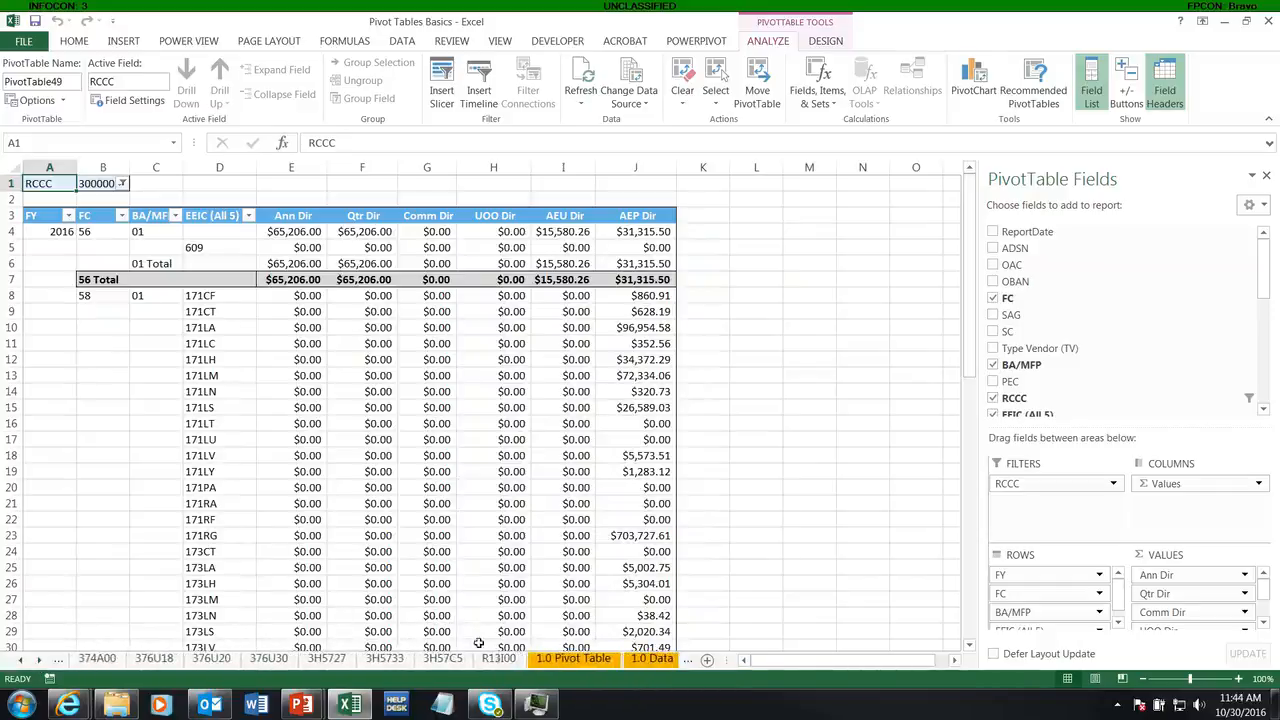
left_click(499, 660, "shift")
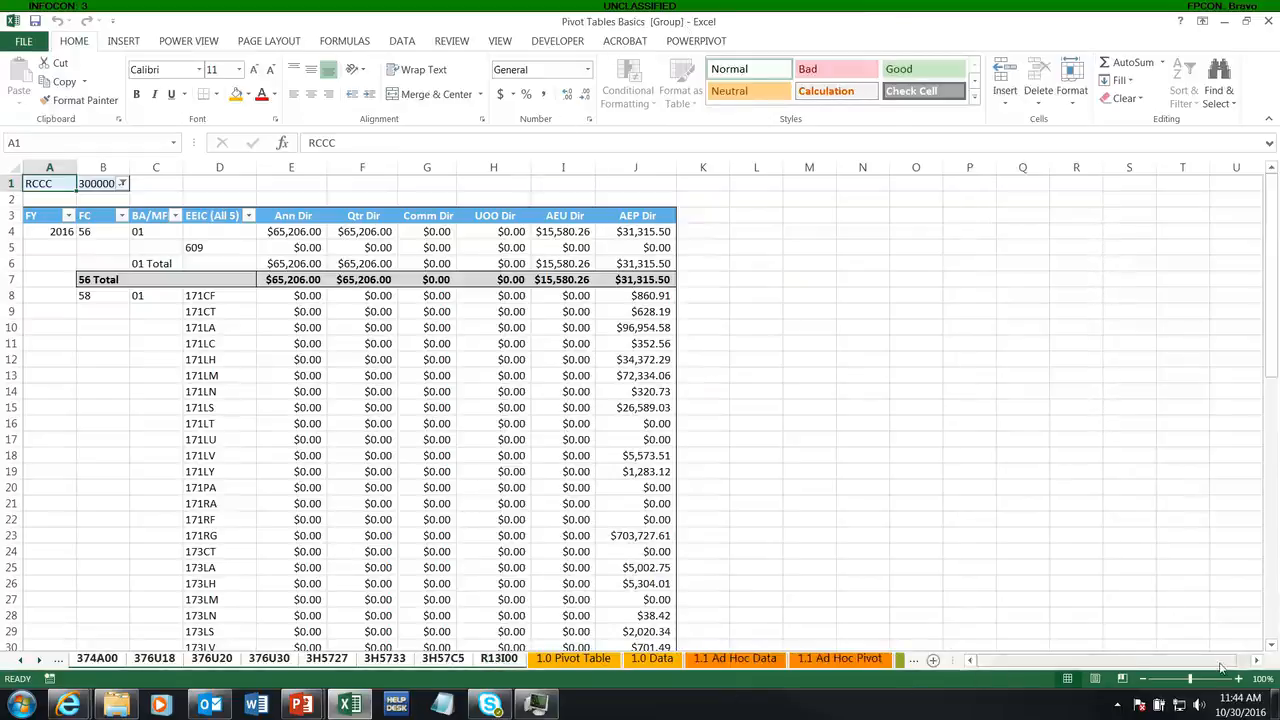
right_click(500, 663)
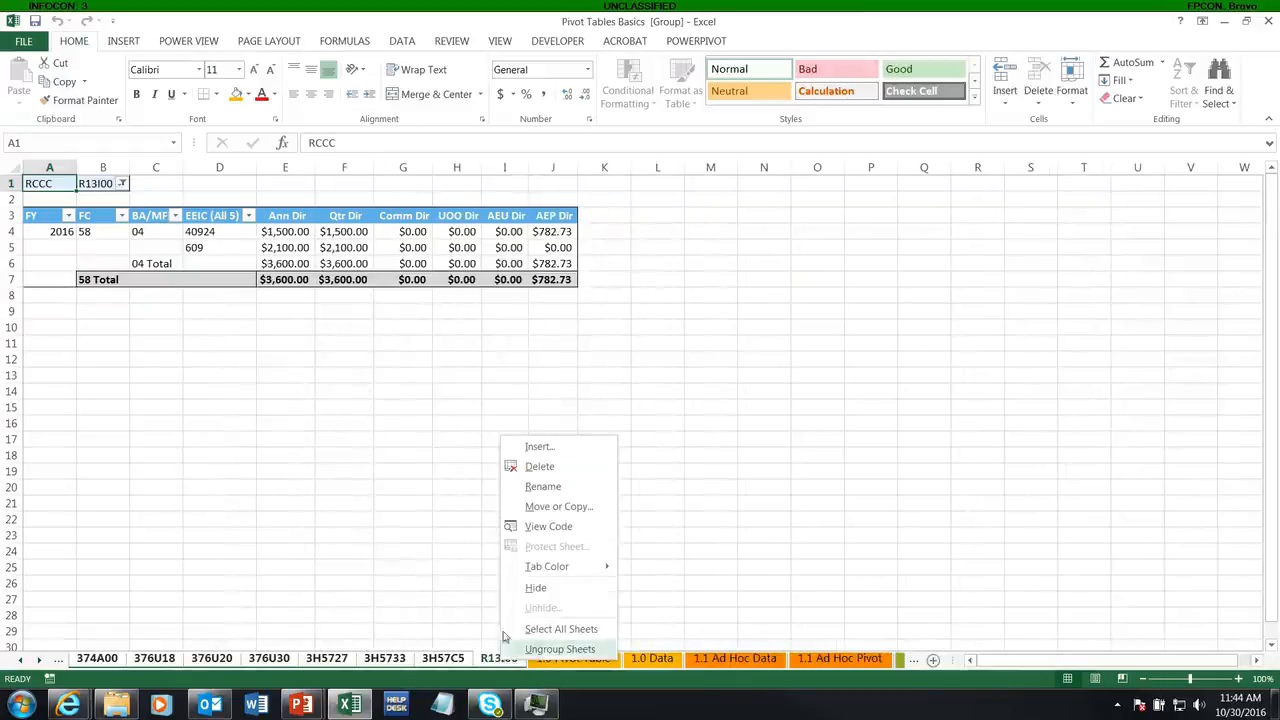
left_click(539, 467)
left_click(609, 398)
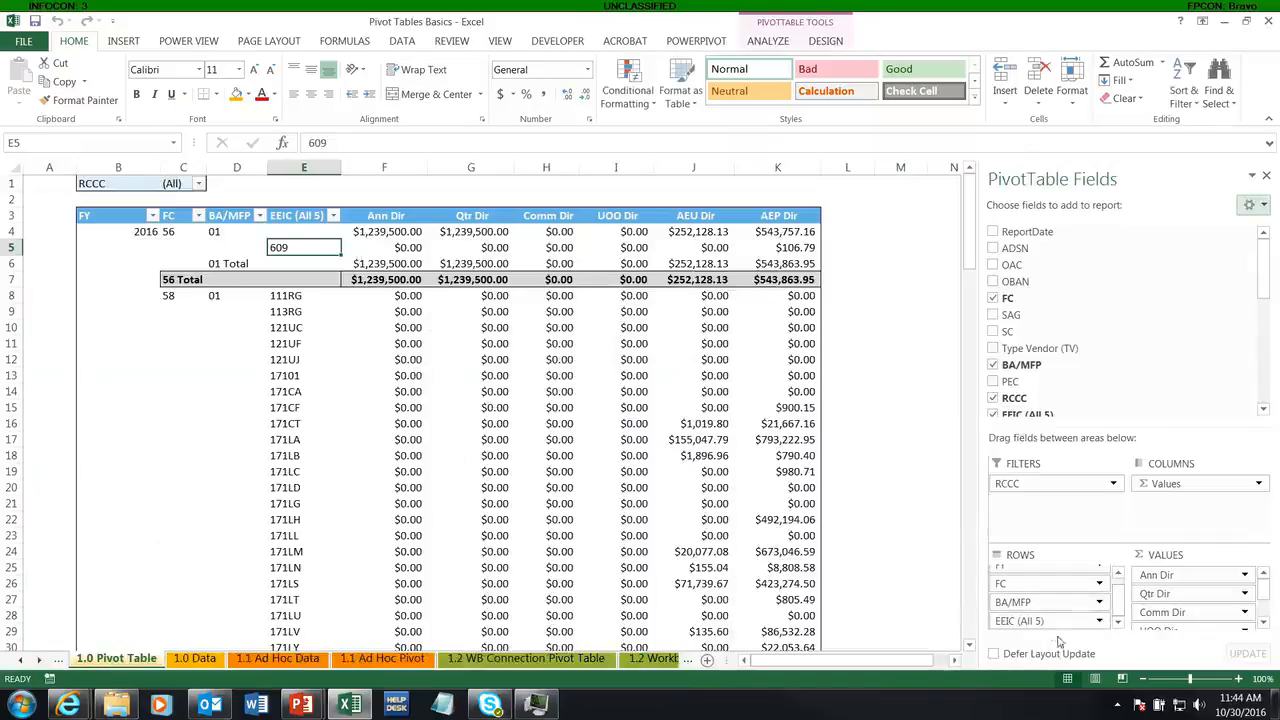
Remove the EEIC (All 5) field from the pivot table on the 1.0 Pivot Table sheet and check the FY field settings without changing them.
left_click_drag(1045, 629, 840, 563)
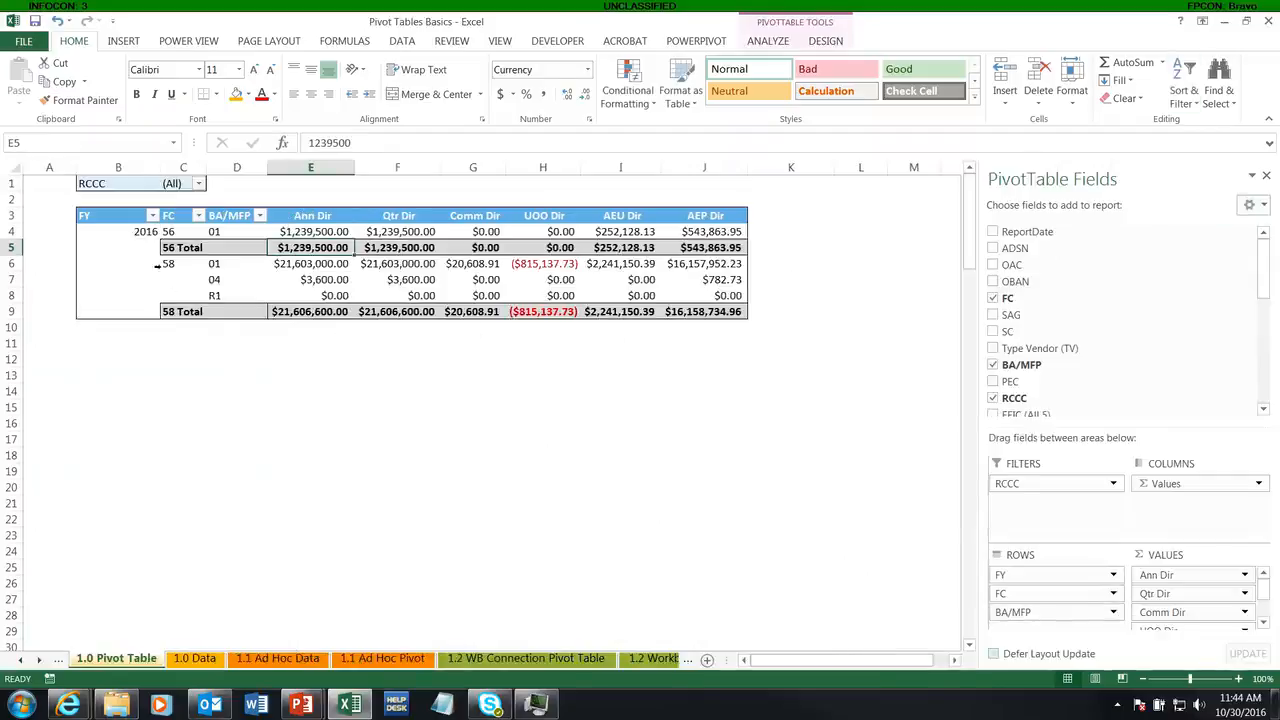
left_click(121, 260)
left_click(783, 42)
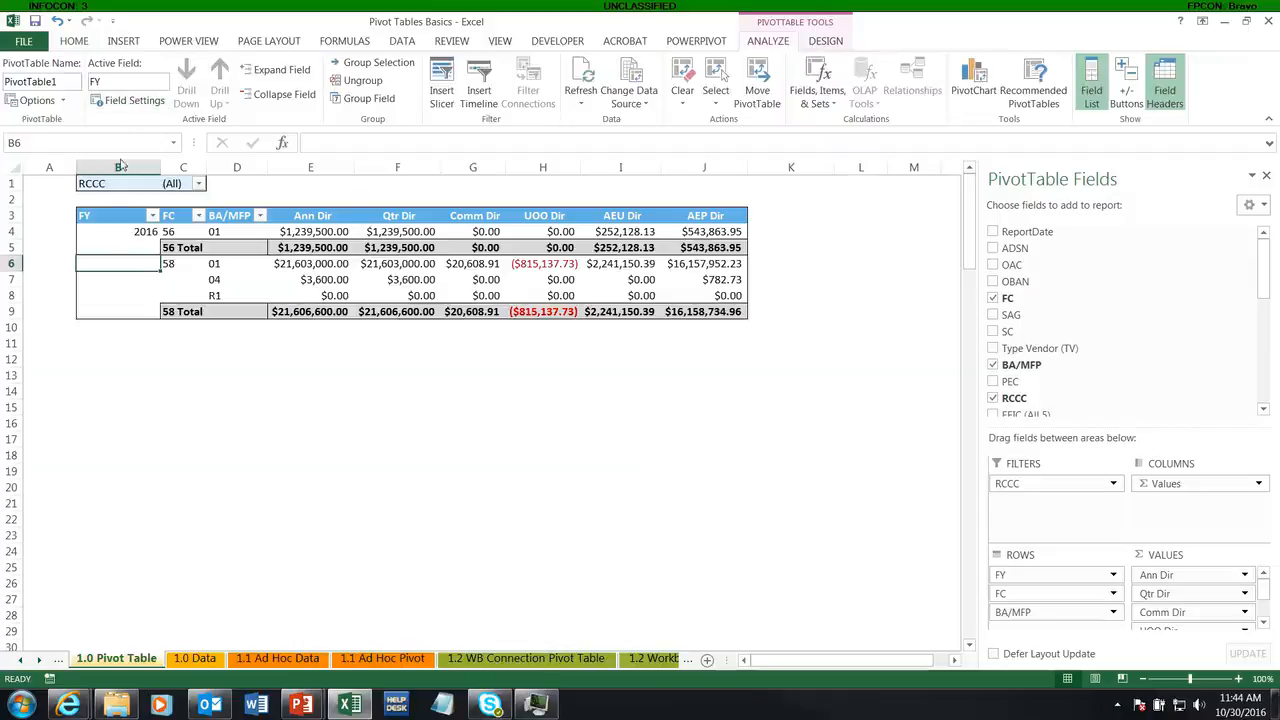
left_click(128, 100)
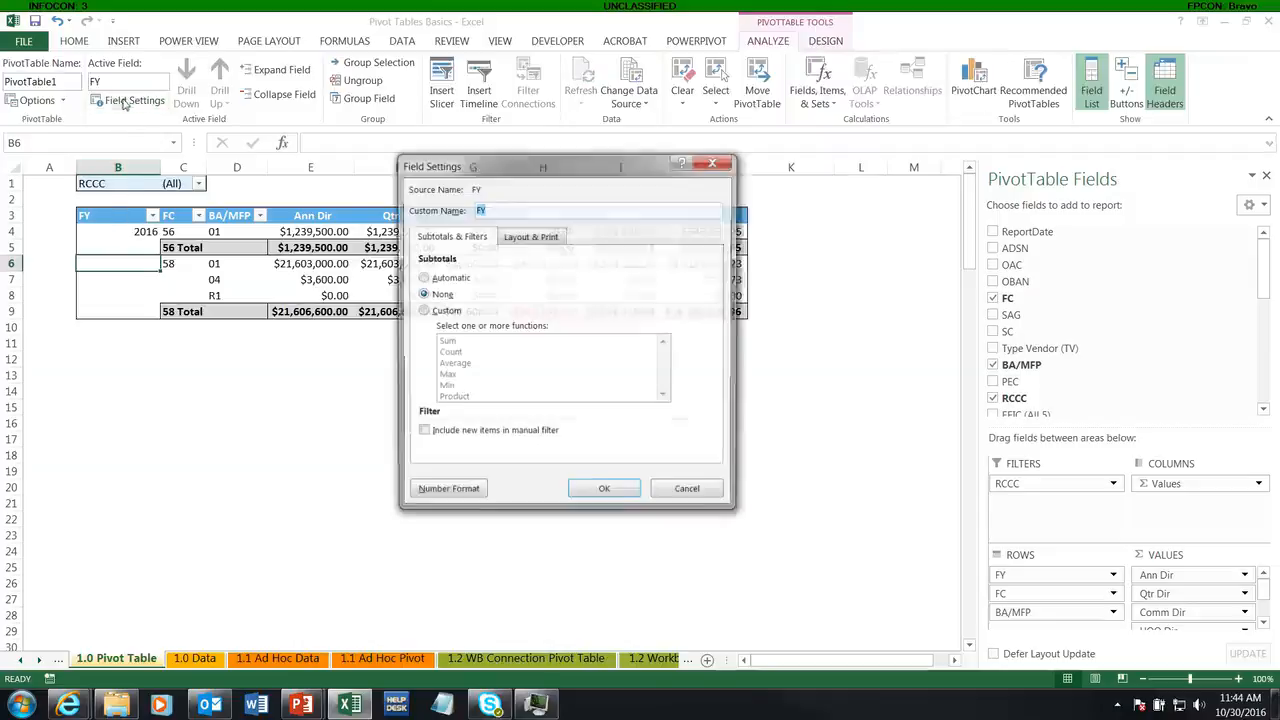
left_click(715, 161)
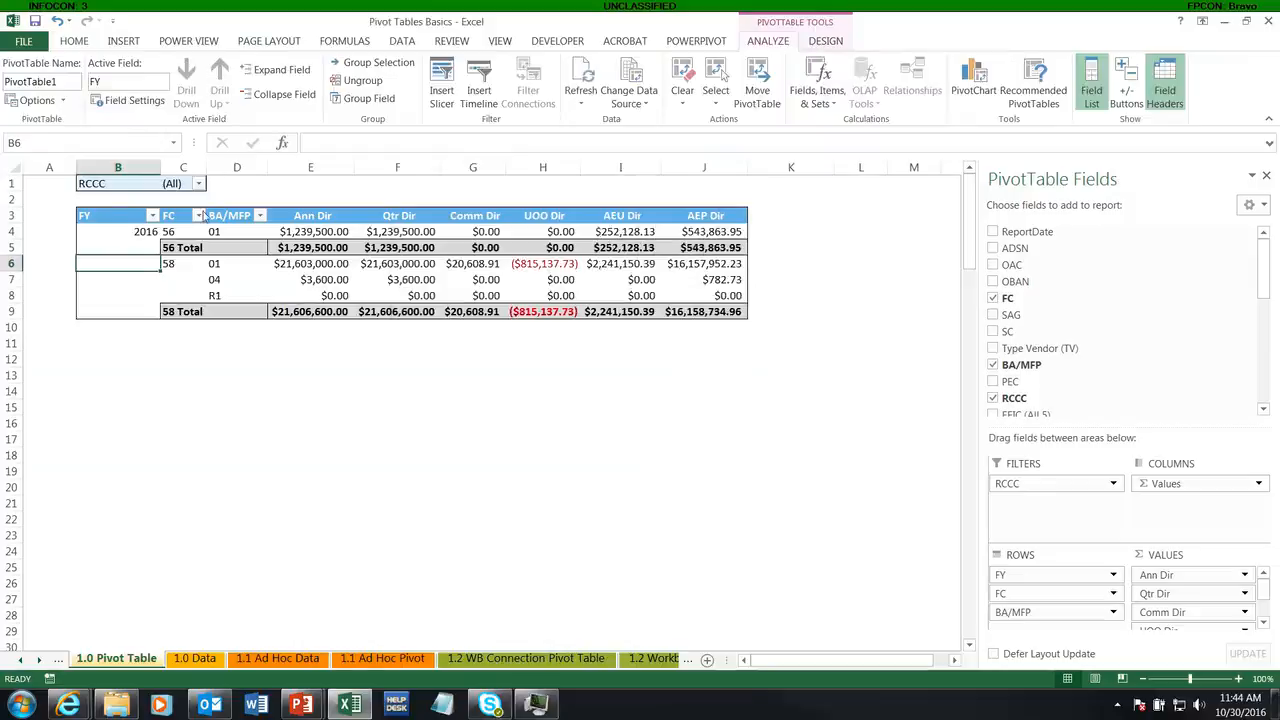
left_click(100, 221)
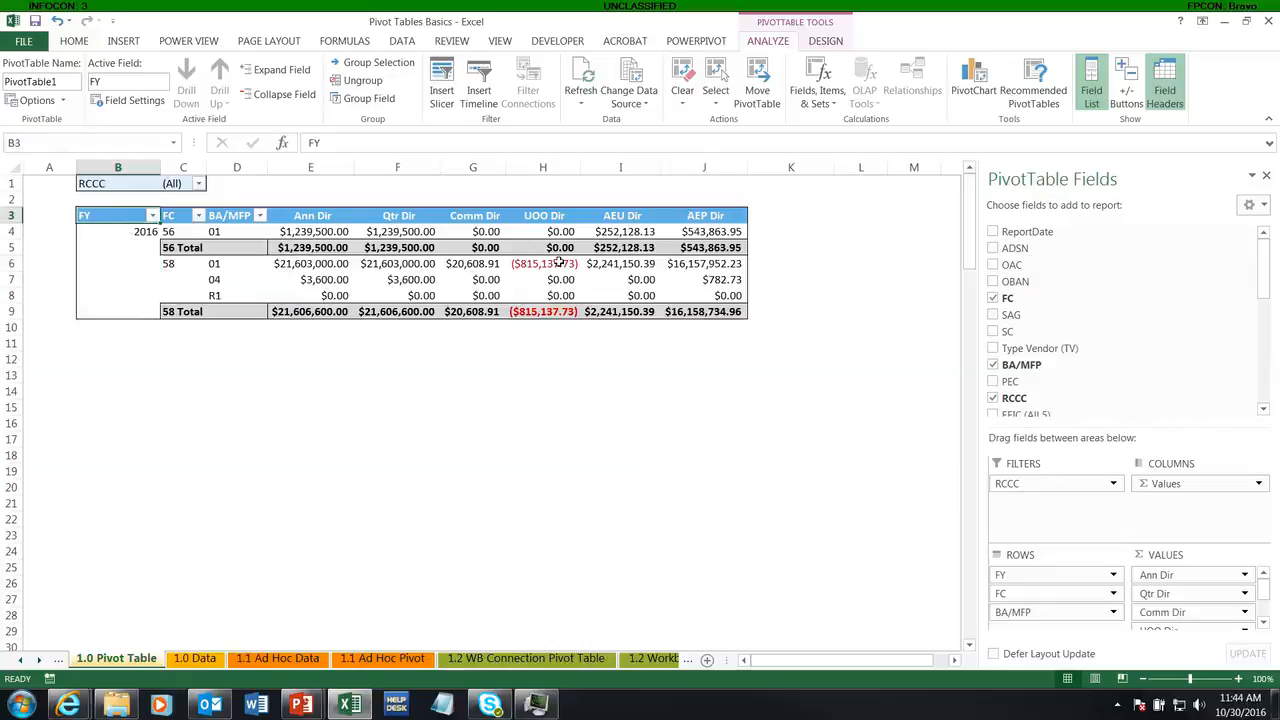
Drill down into the UOO Dir value for FC 58, BA/MFP 01 and look over its underlying records.
mouse_move(520, 277)
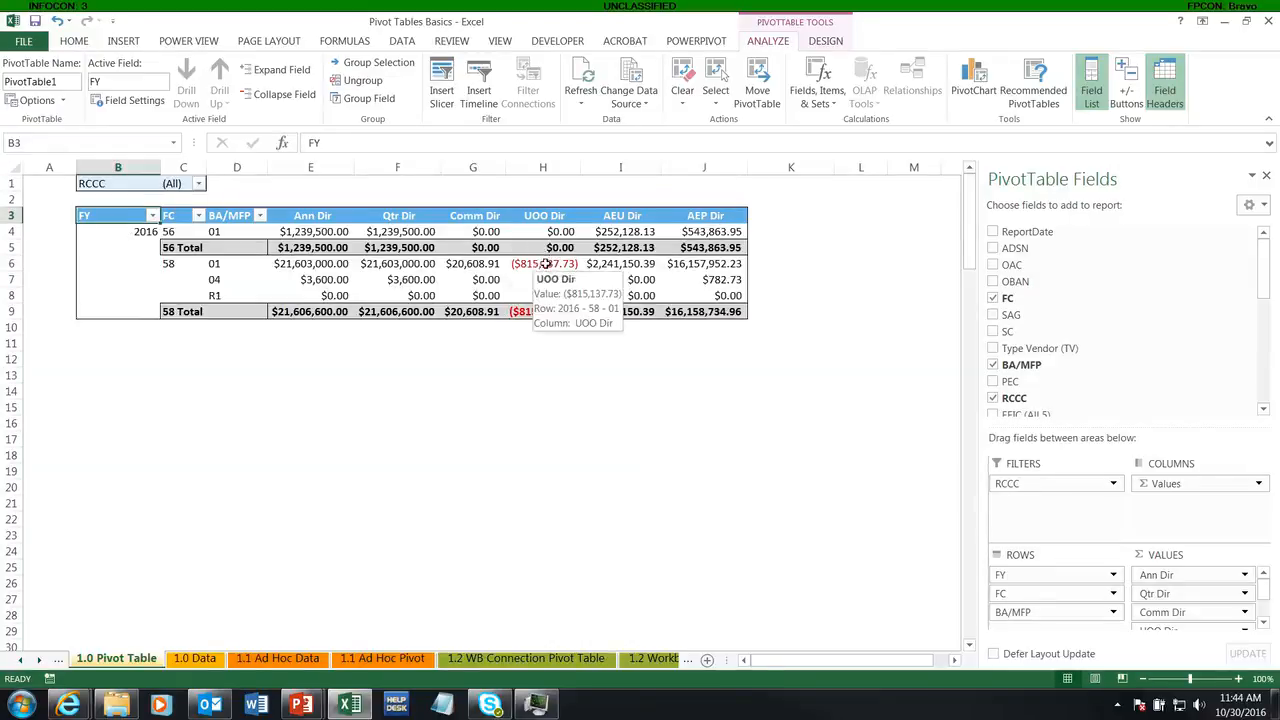
double_click(546, 262)
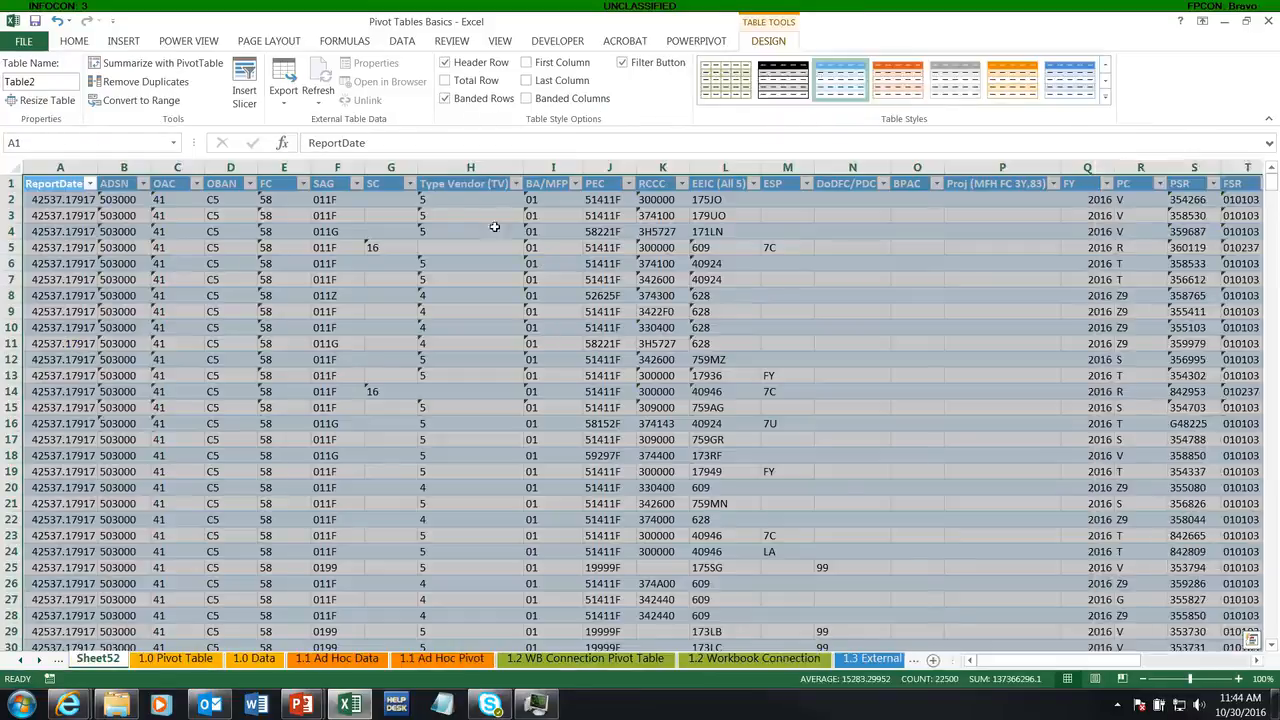
scroll(449, 230, "down", 7)
scroll(449, 230, "up", 7)
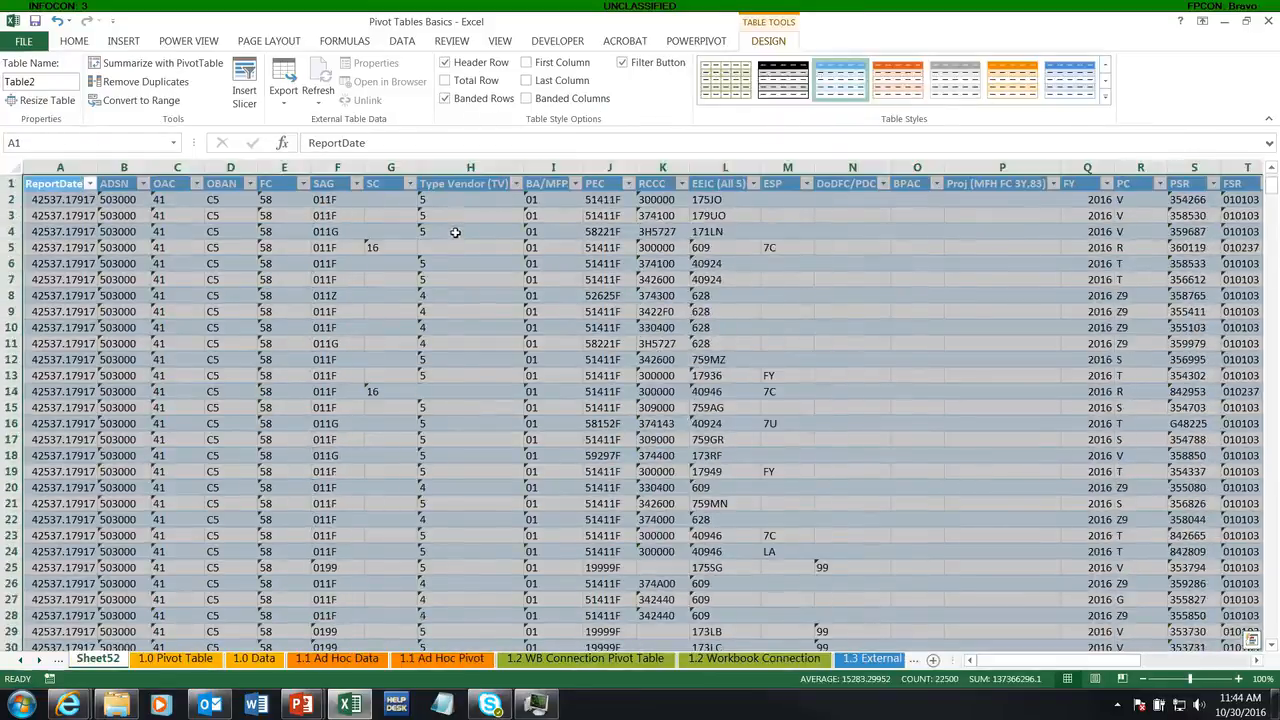
Delete the Sheet52 worksheet holding the drill-down records.
right_click(97, 660)
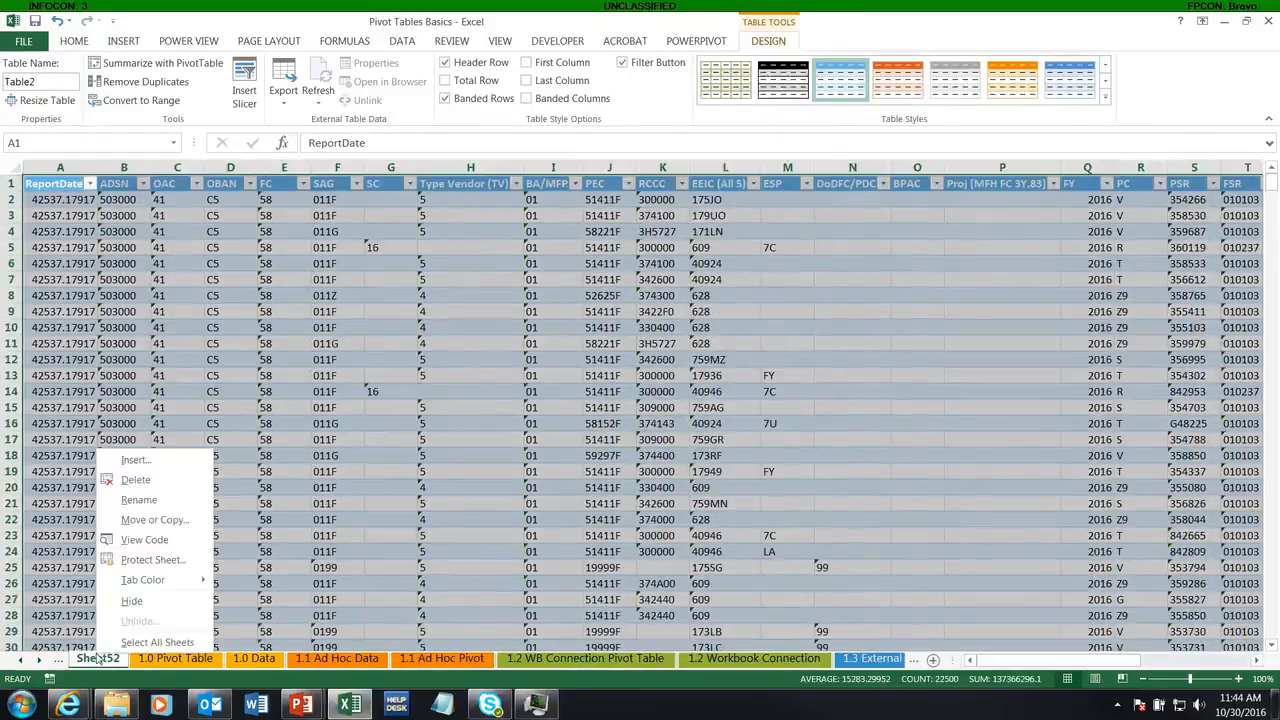
left_click(136, 480)
left_click(612, 398)
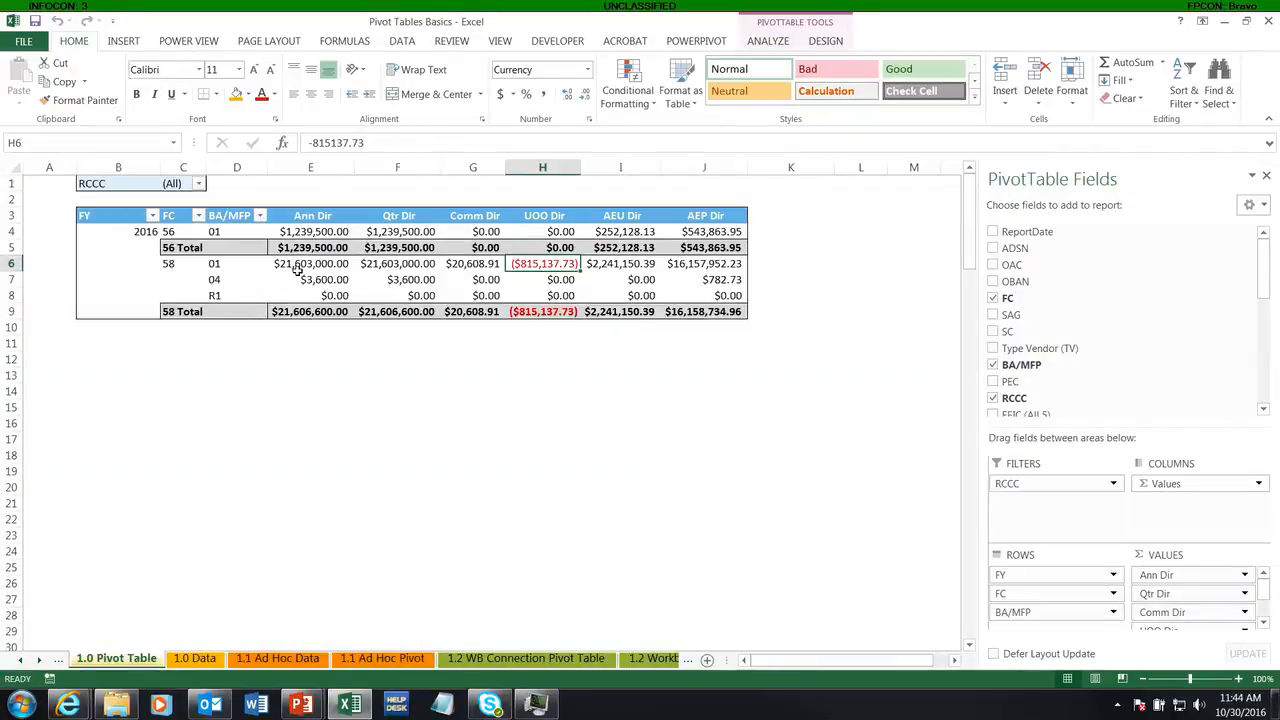
Delete the Sheet51 worksheet holding the leftover RCCC filter page from the workbook.
mouse_move(362, 243)
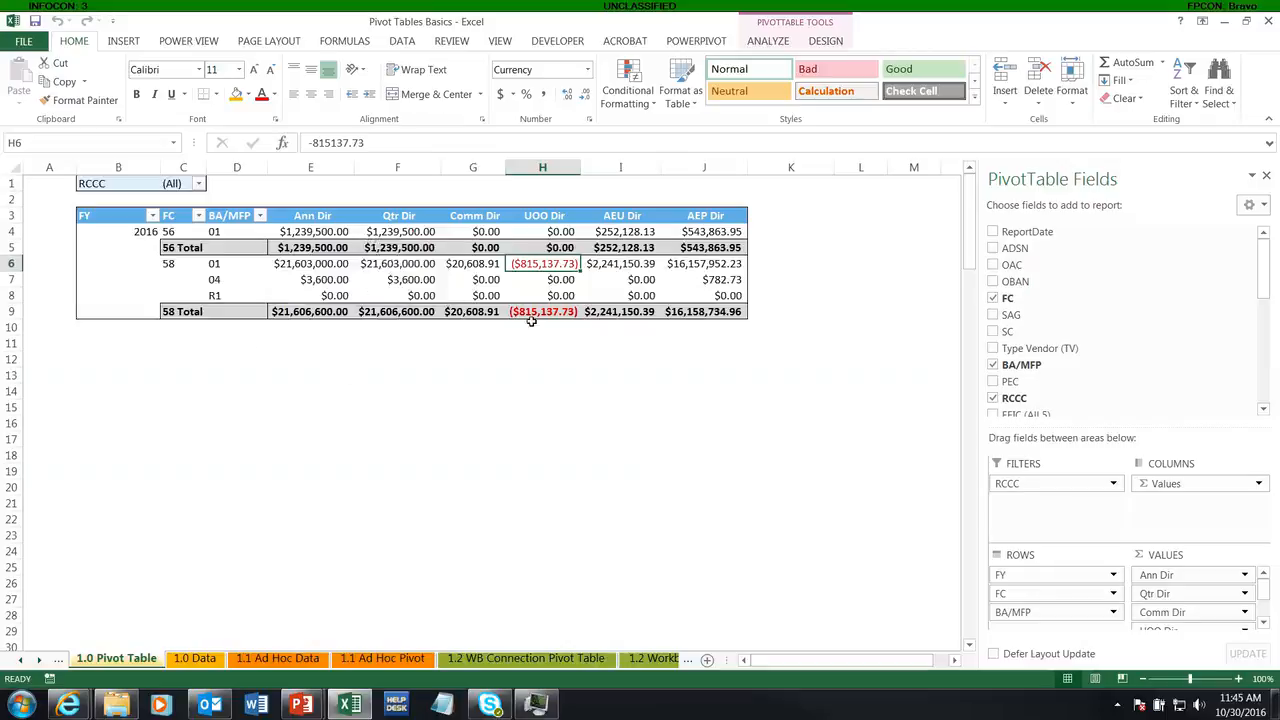
left_click(22, 661)
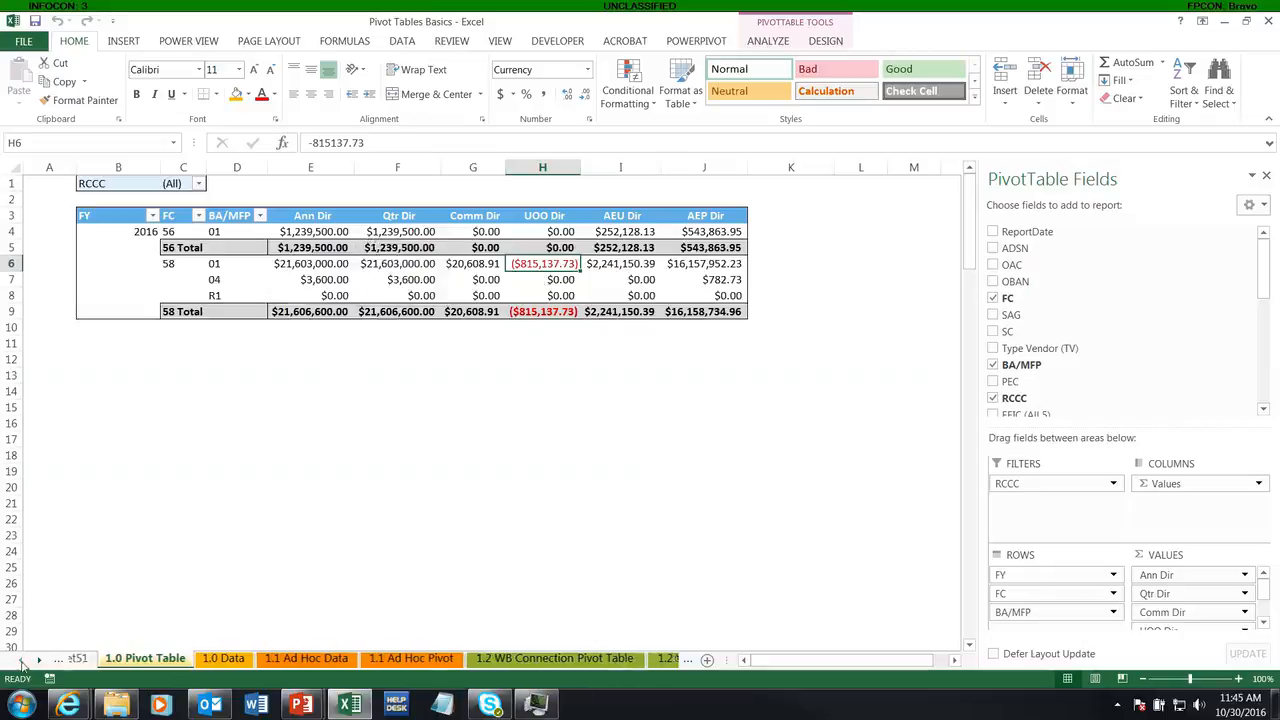
left_click(90, 659)
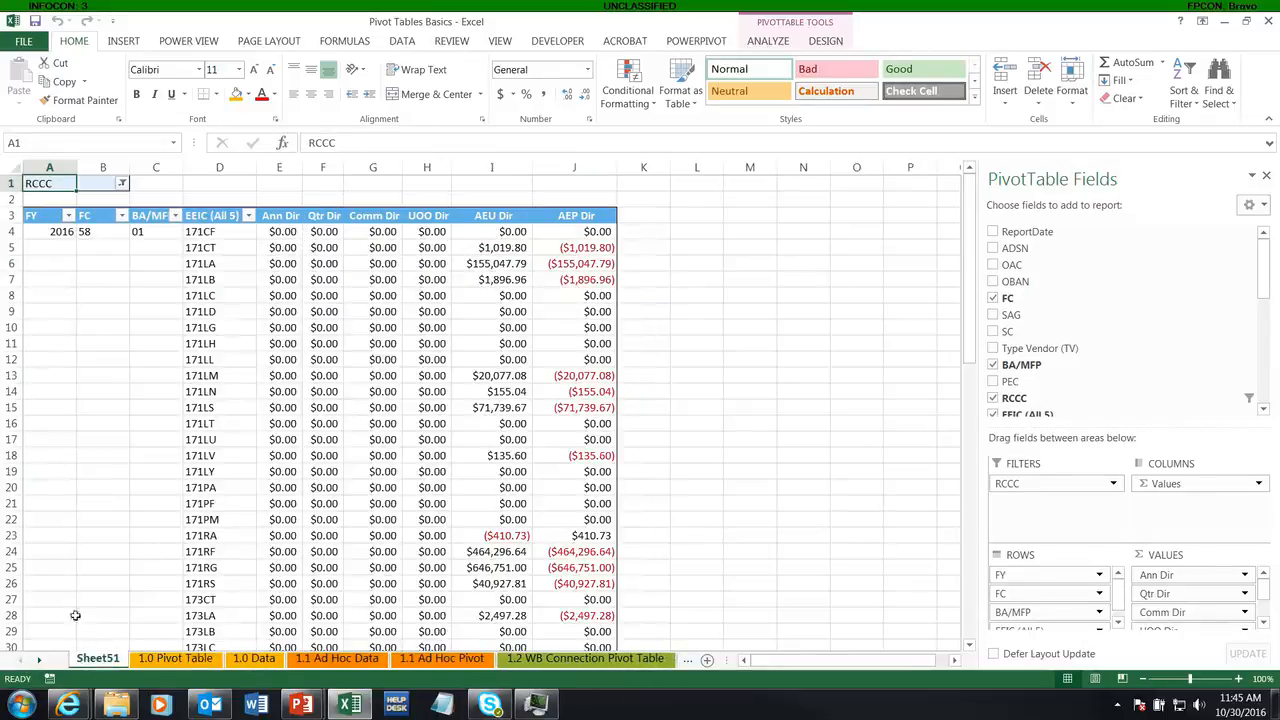
right_click(112, 657)
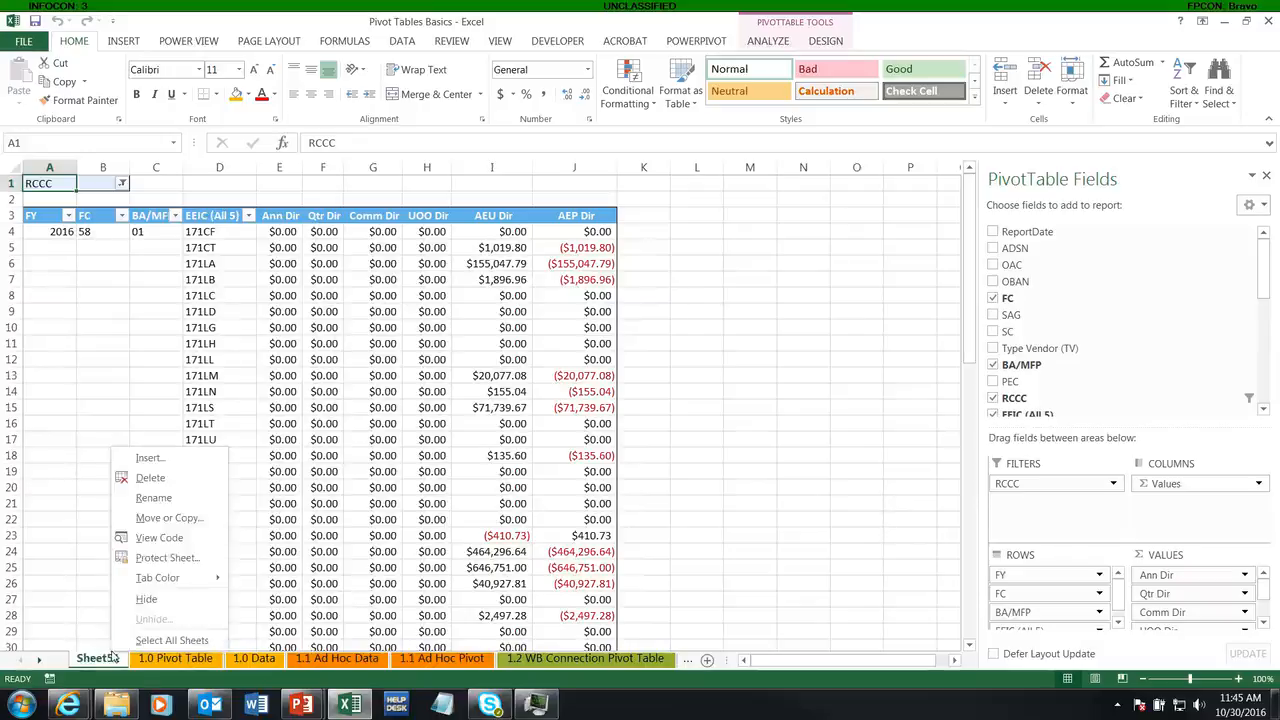
left_click(162, 479)
left_click(610, 399)
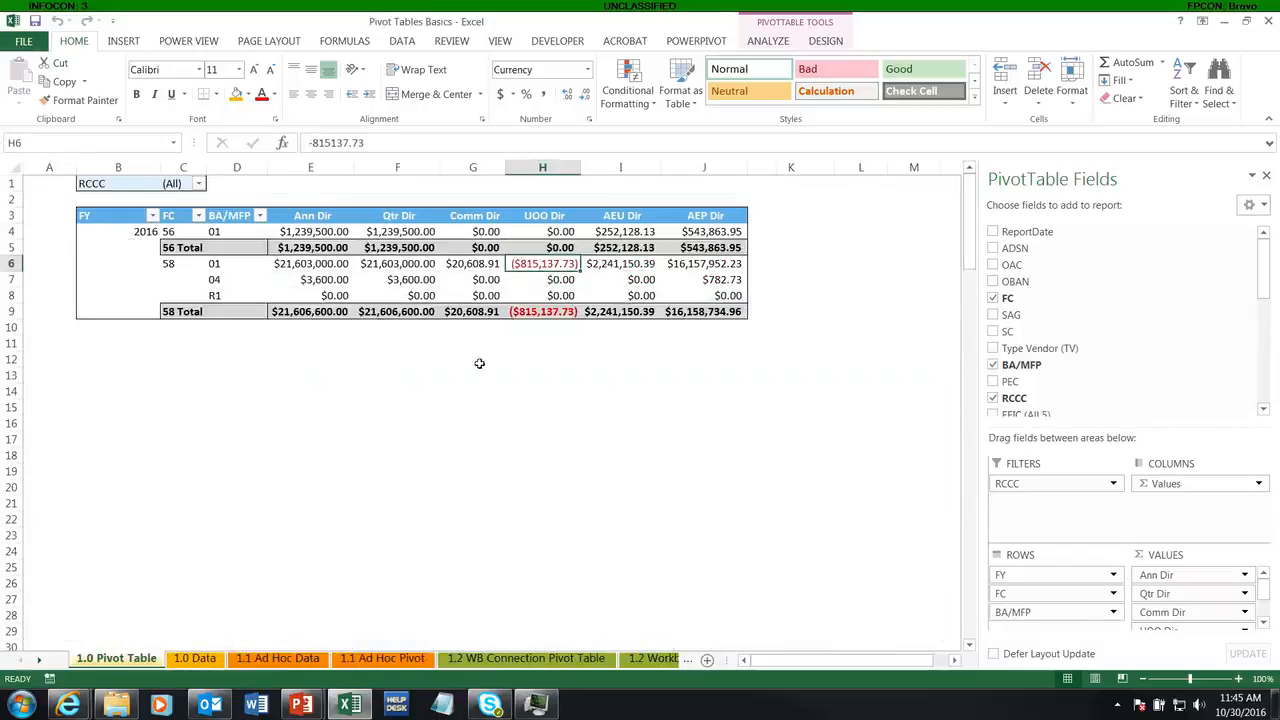
Review the pivot table's refresh options and look at the source records on the 1.0 Data sheet.
left_click(772, 43)
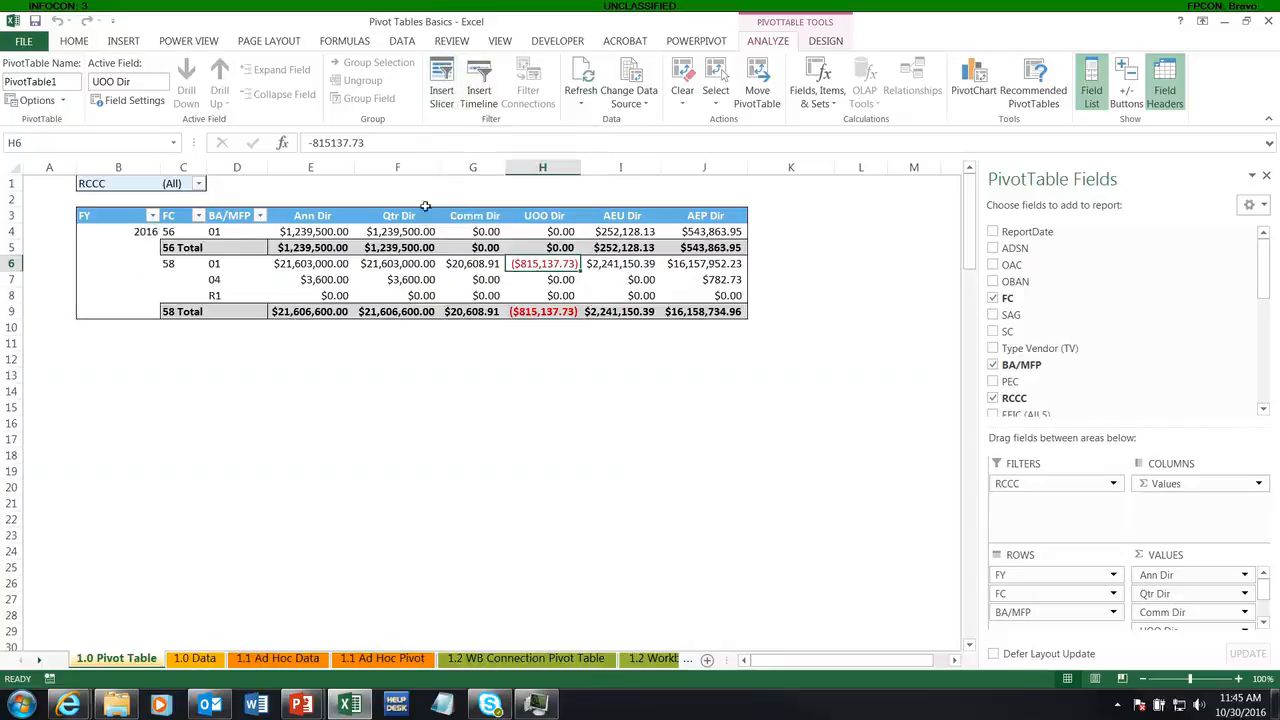
left_click(580, 97)
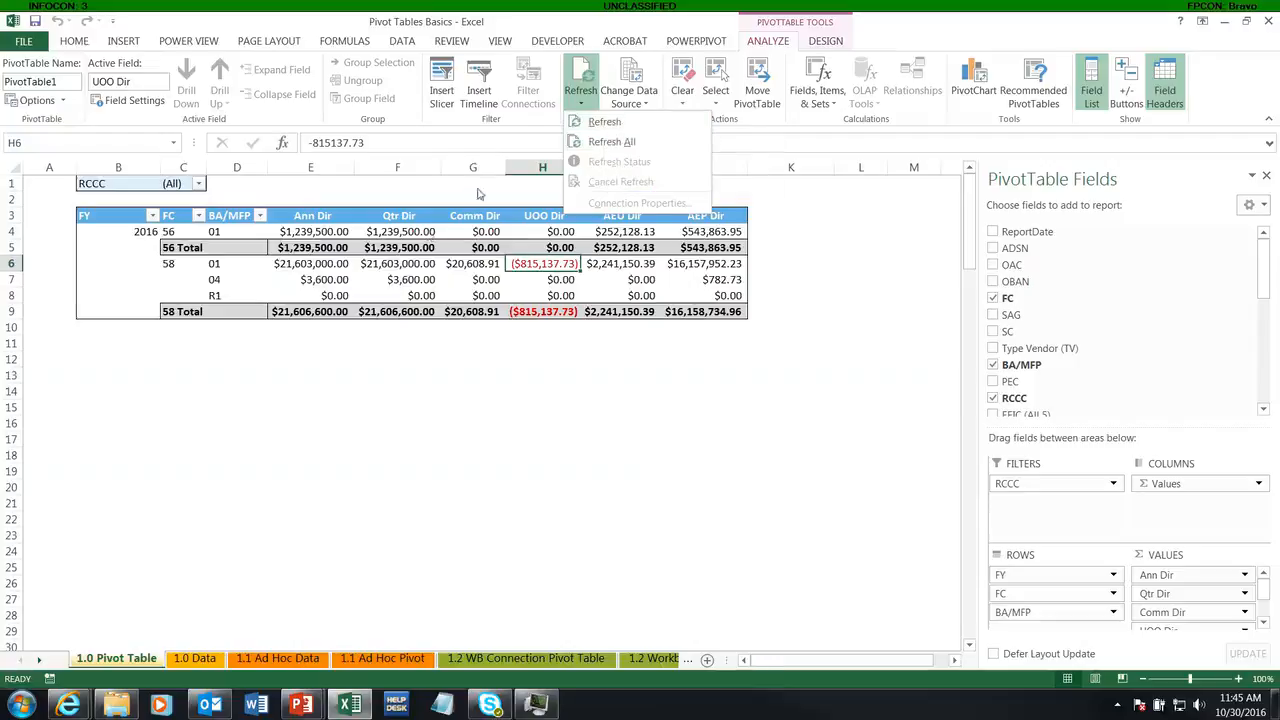
left_click(431, 244)
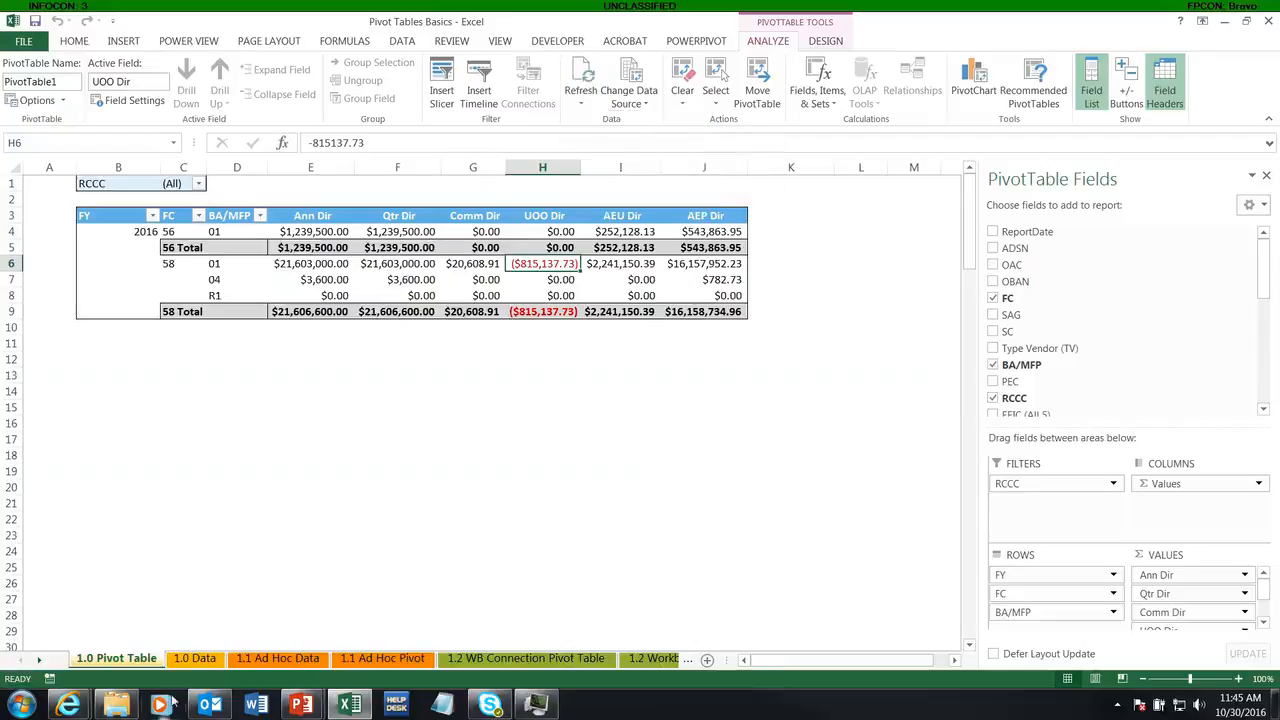
left_click(194, 658)
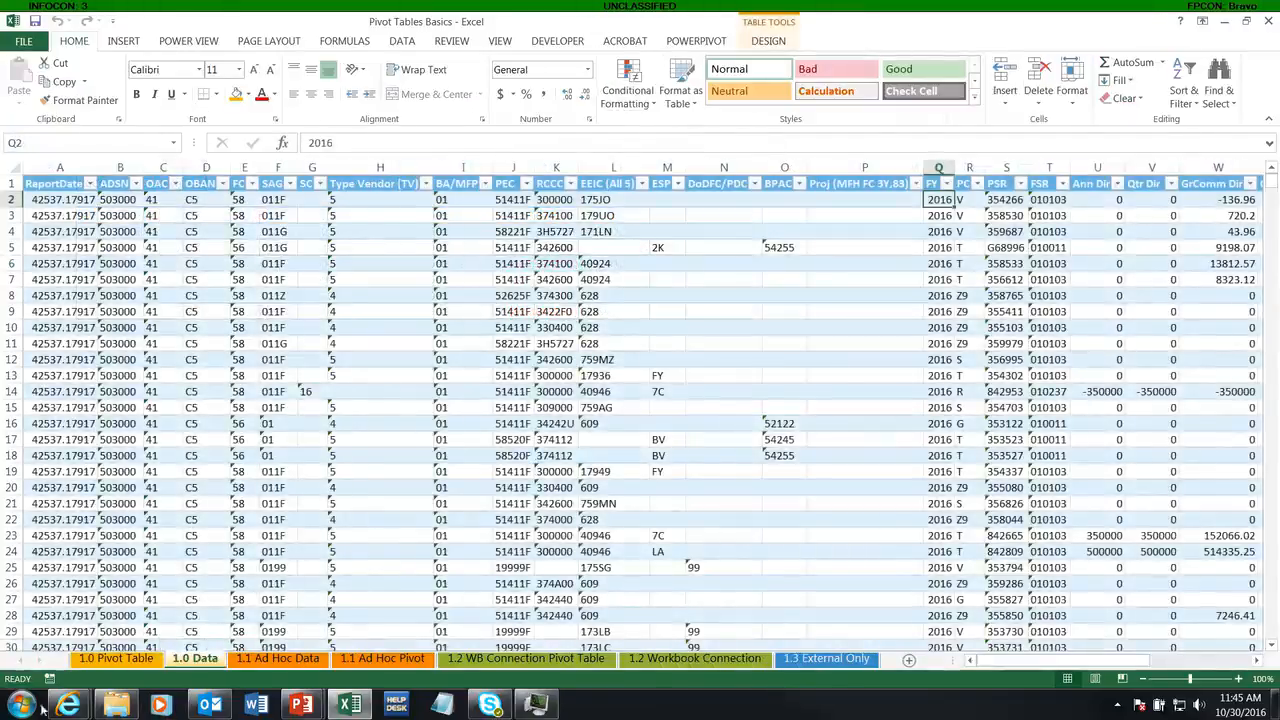
left_click(116, 658)
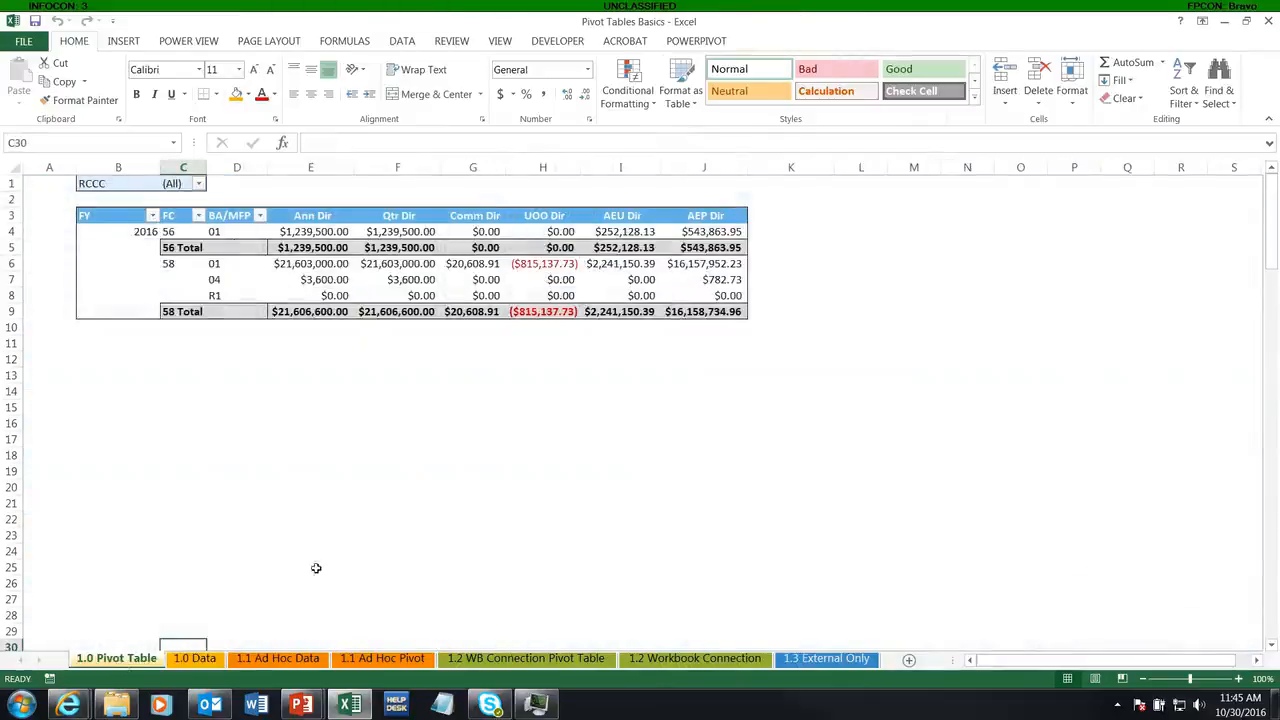
Check which source table feeds the pivot table on the 1.0 Pivot Table sheet without changing the data source.
left_click(472, 265)
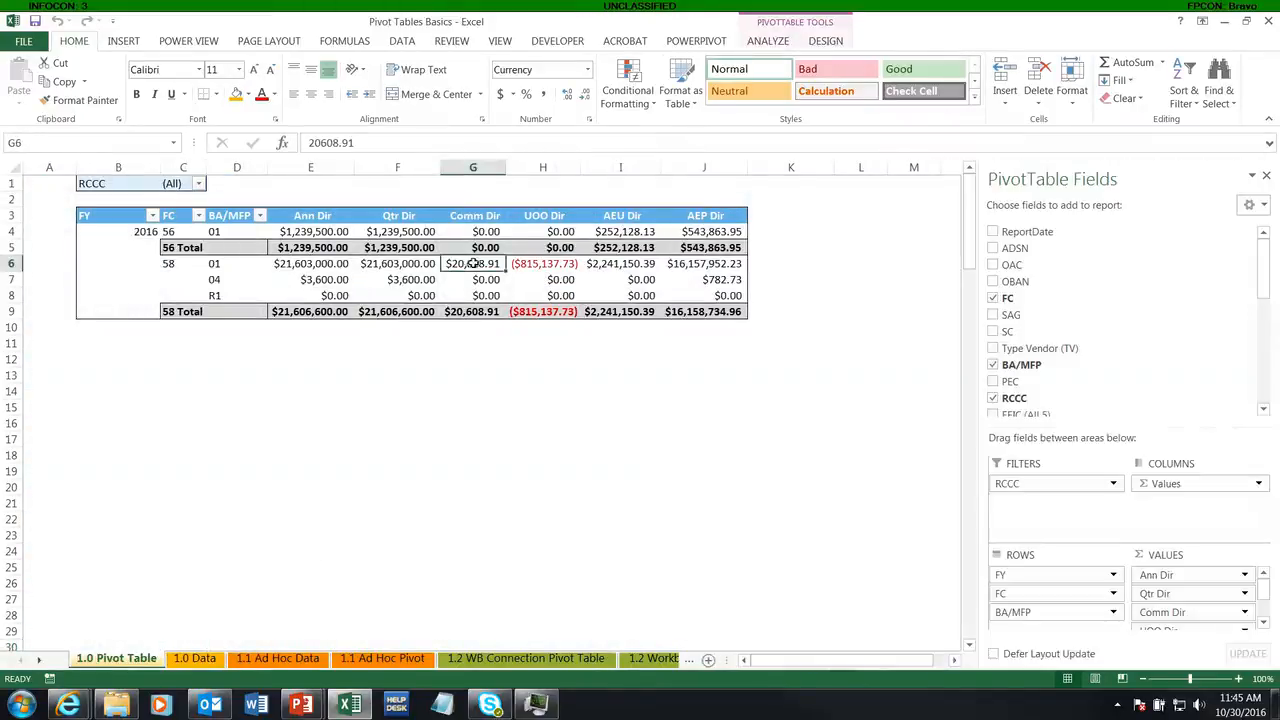
left_click(767, 41)
left_click(629, 100)
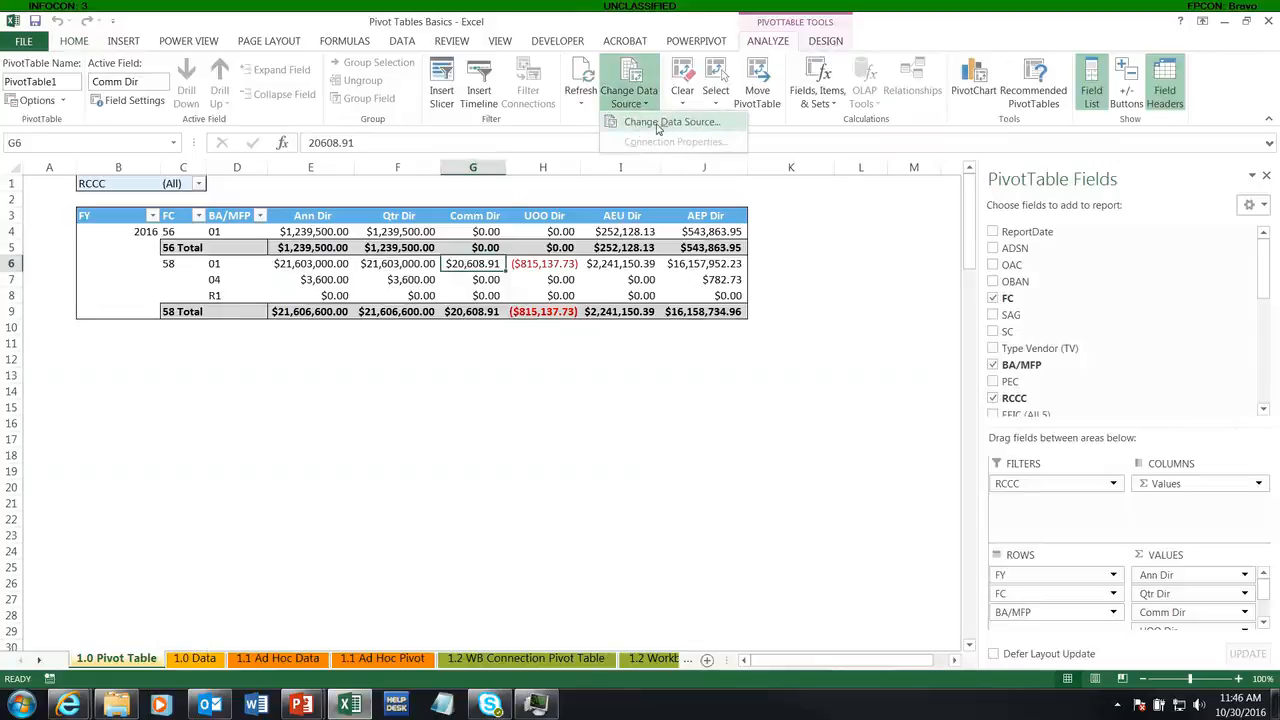
left_click(660, 122)
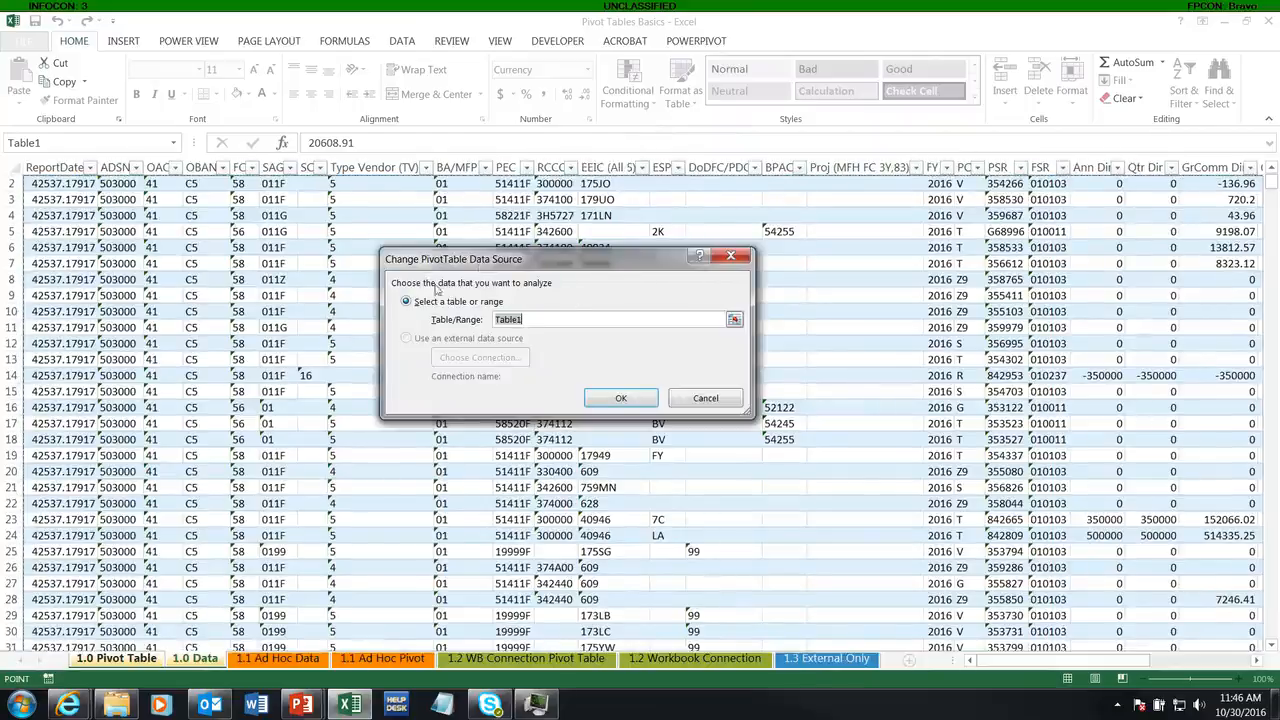
left_click(706, 399)
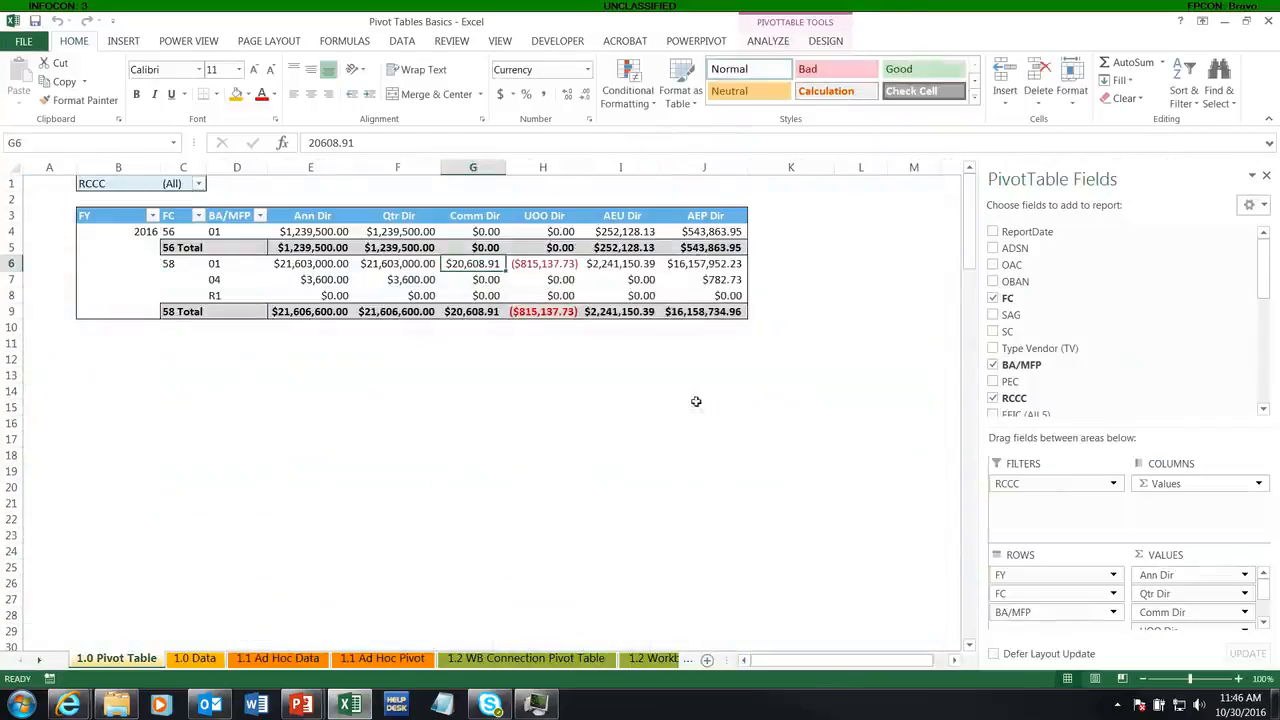
Look over the pivot table's data source and clearing options without applying any of them.
left_click(767, 41)
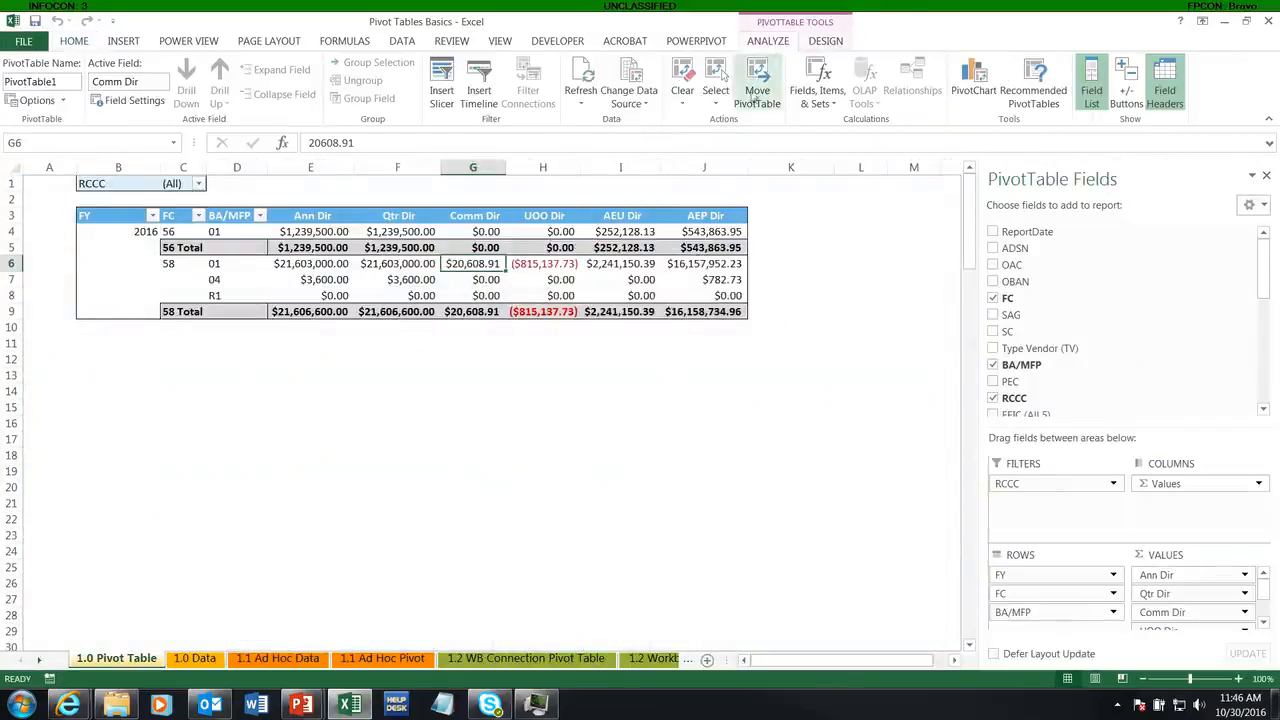
left_click(646, 104)
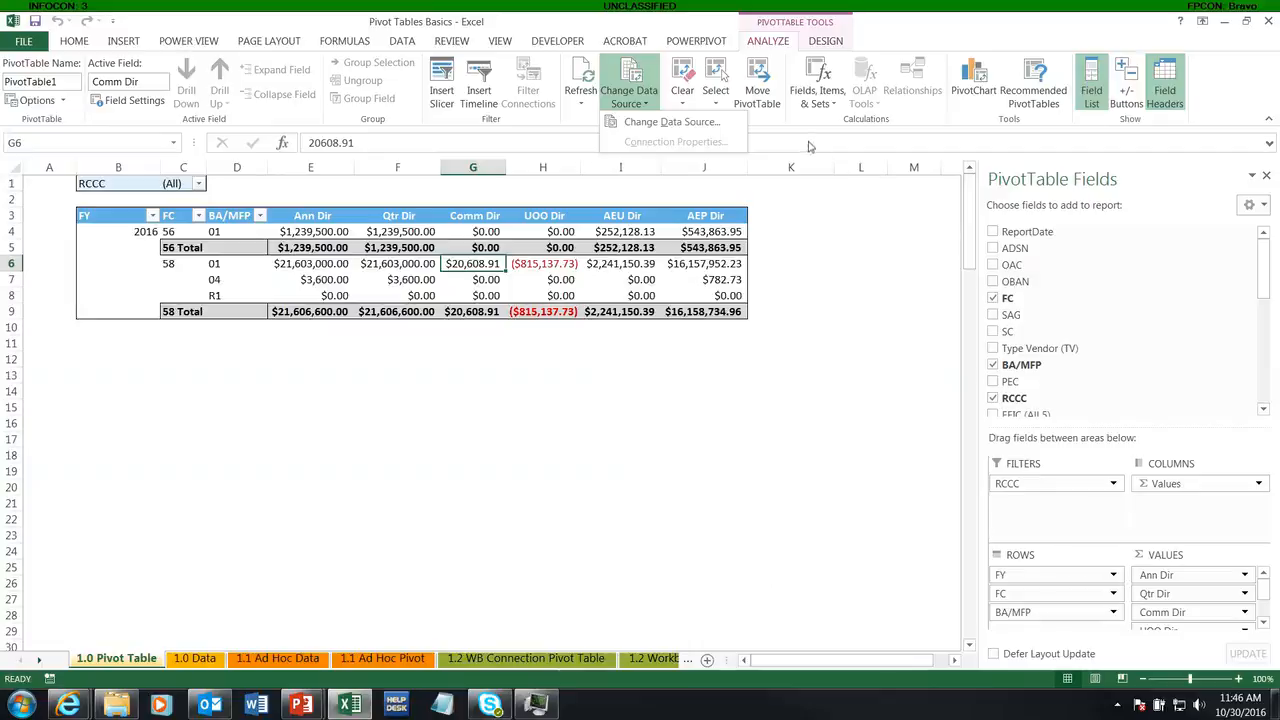
left_click(755, 120)
left_click(684, 96)
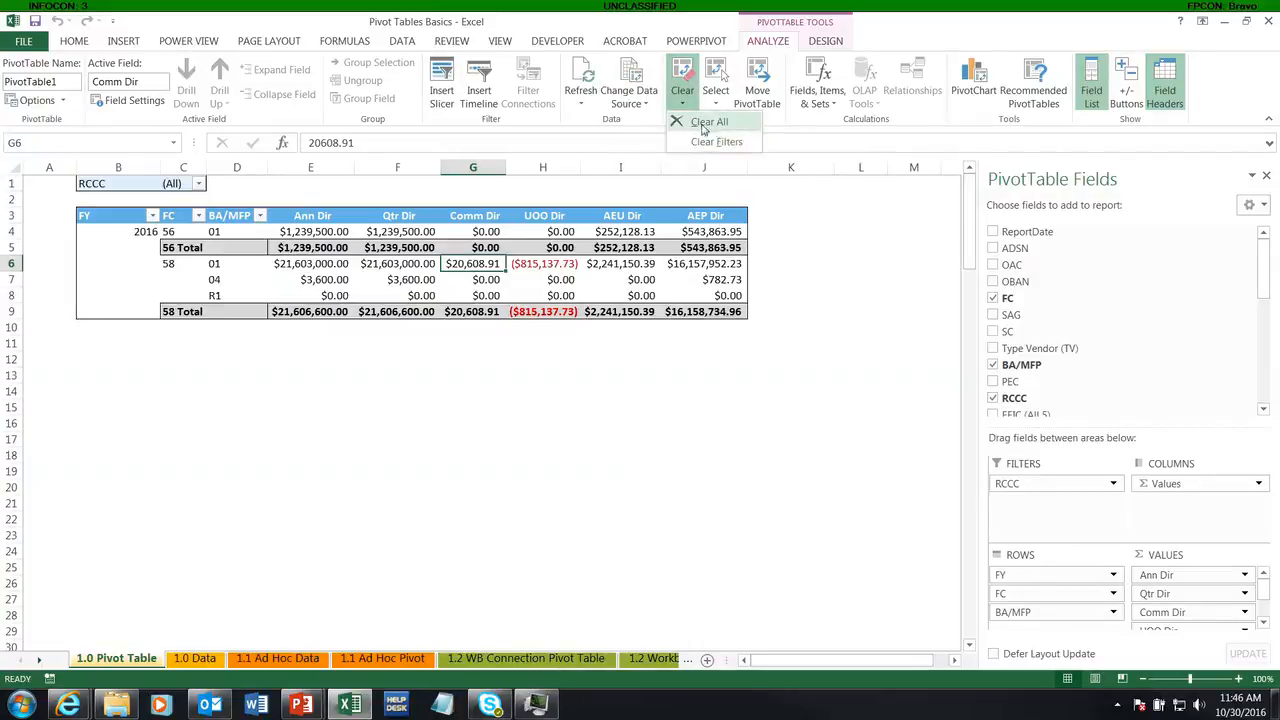
left_click(778, 125)
Select the entire pivot table, then return the selection to the AEP Dir value for FC 56, BA/MFP 01.
left_click(716, 93)
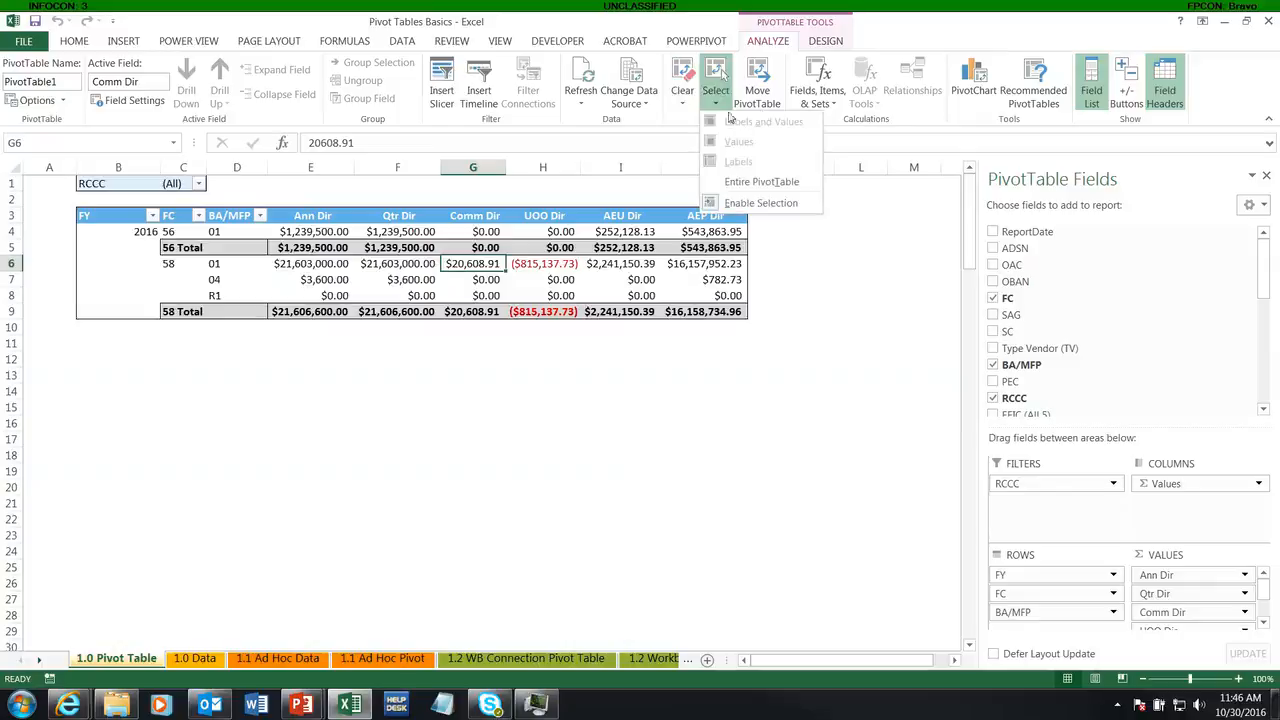
left_click(763, 184)
left_click(720, 200)
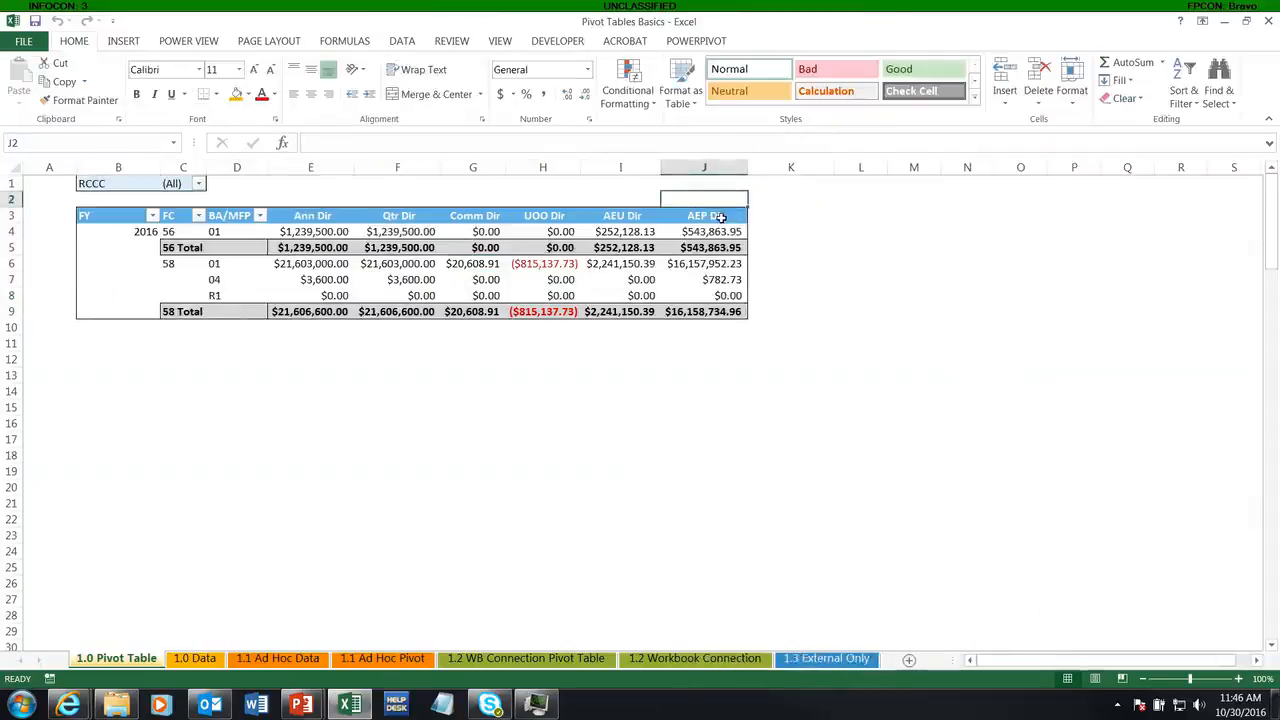
left_click(715, 231)
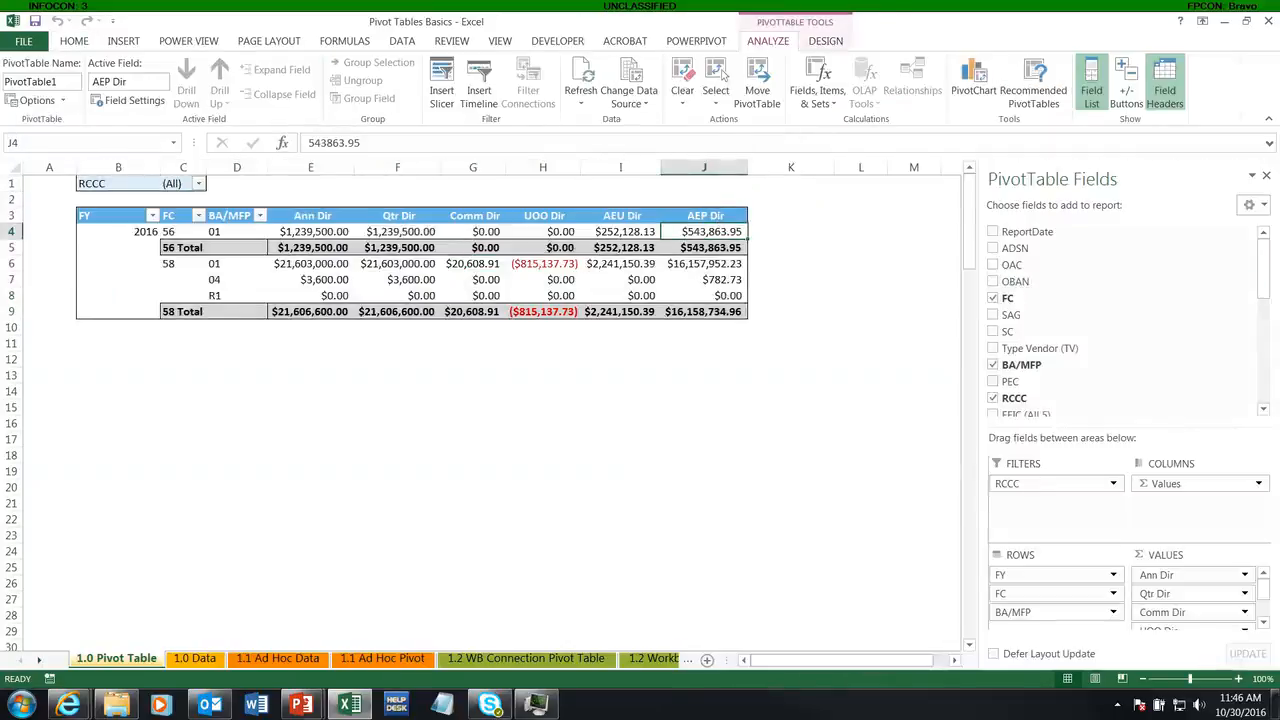
View the Move PivotTable placement settings and the calculated field options without changing the pivot table.
left_click(757, 90)
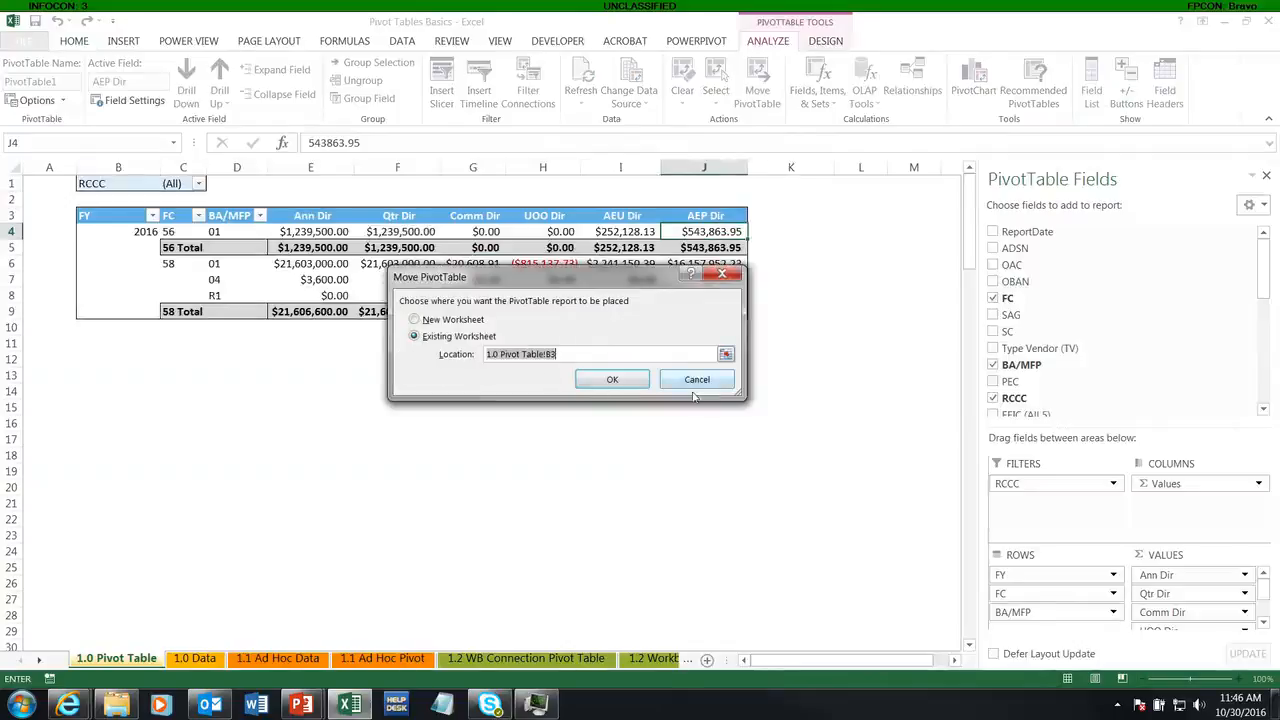
left_click(697, 382)
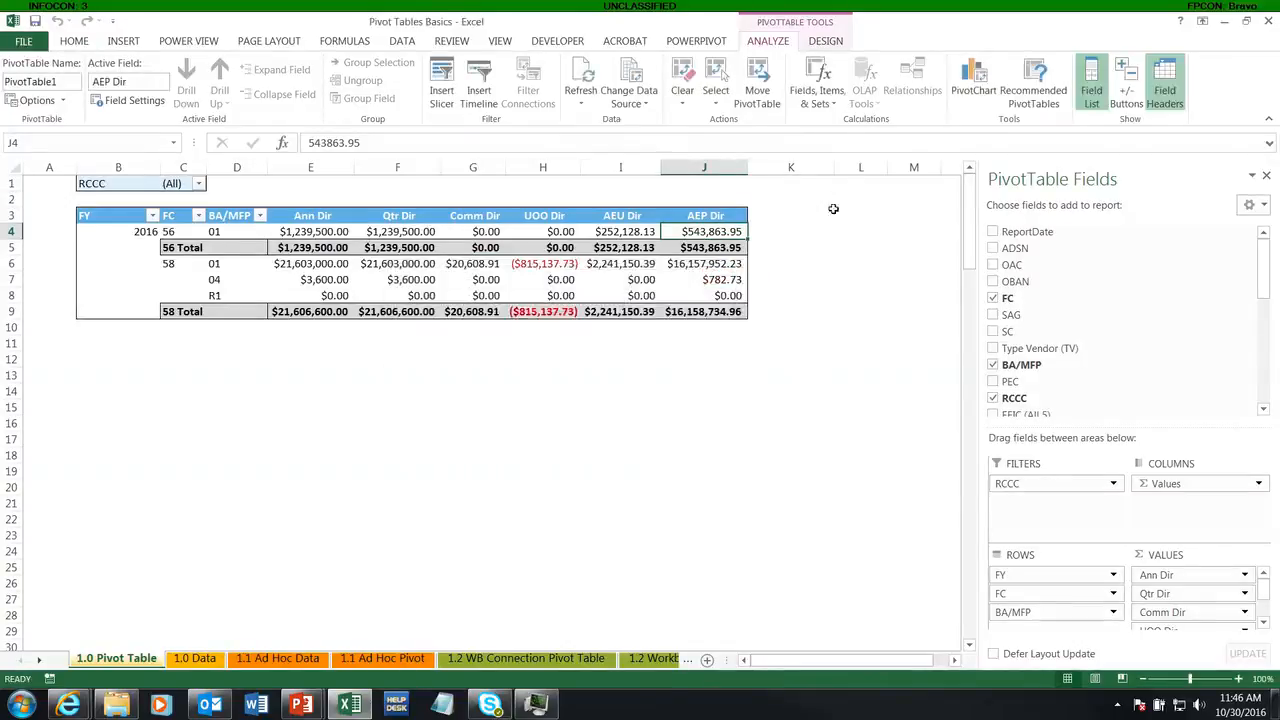
left_click(826, 100)
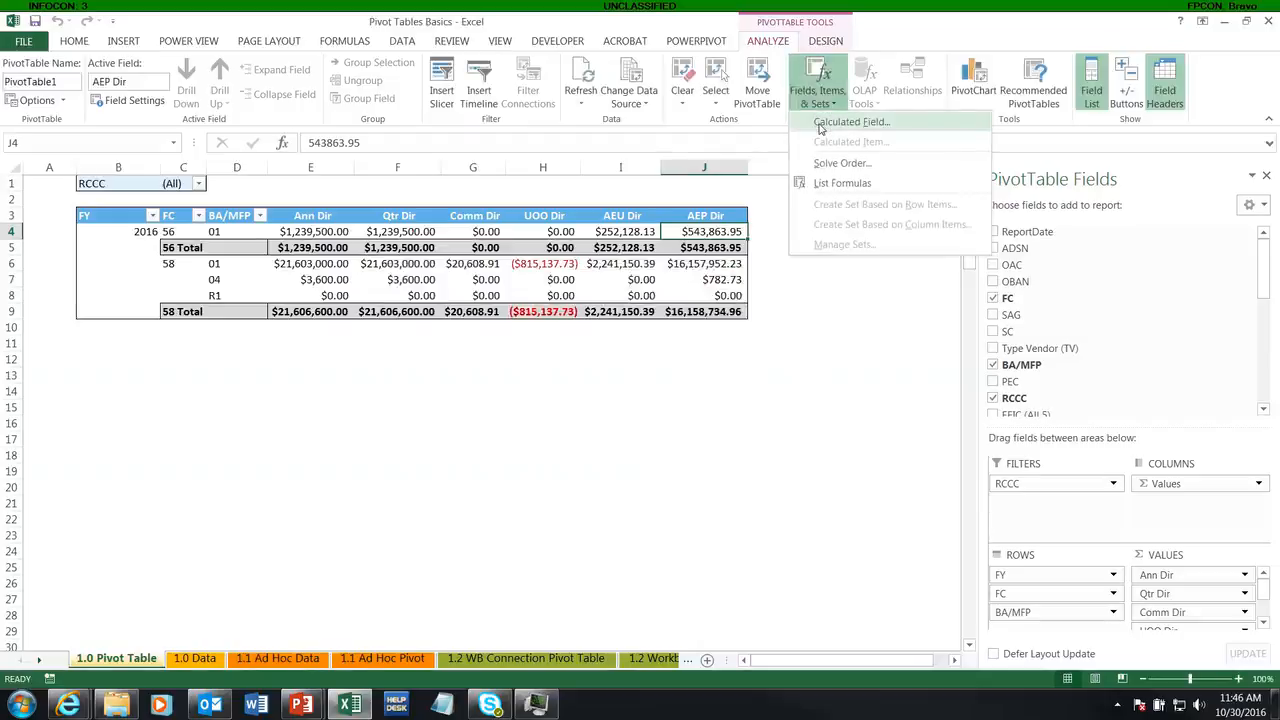
left_click(820, 100)
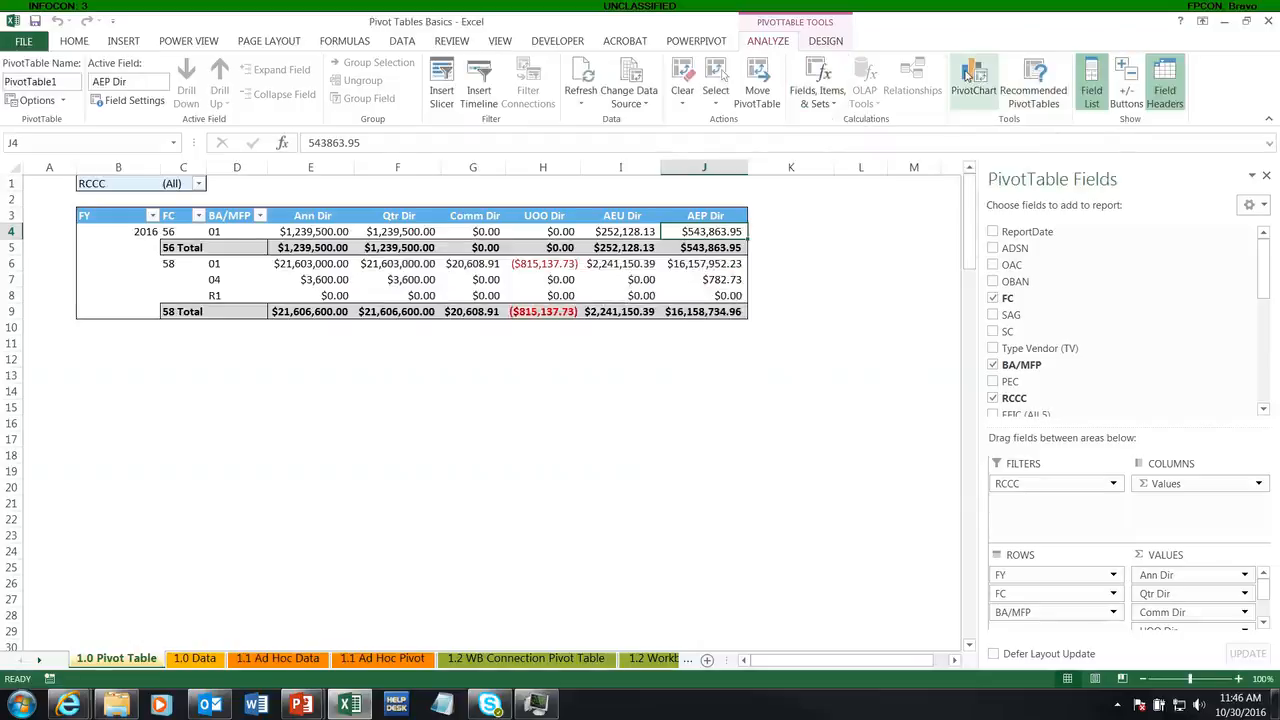
View the chart types available for a PivotChart without inserting one.
left_click(966, 75)
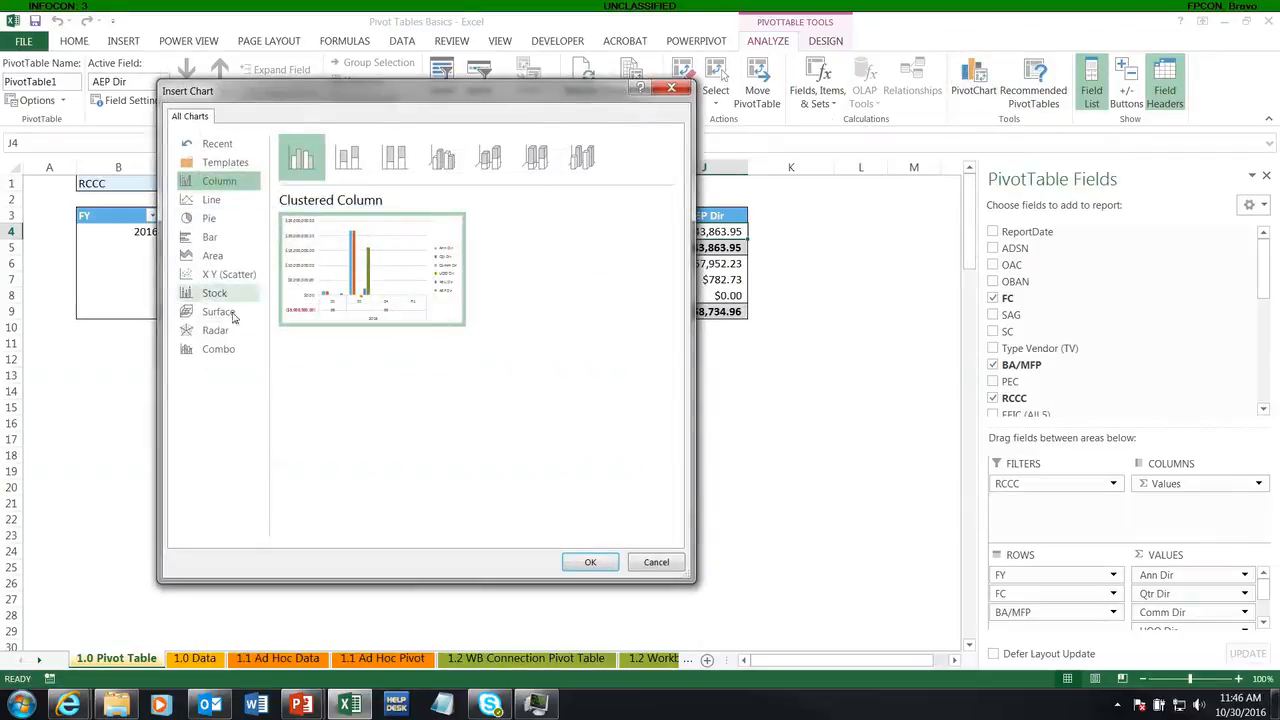
left_click(656, 562)
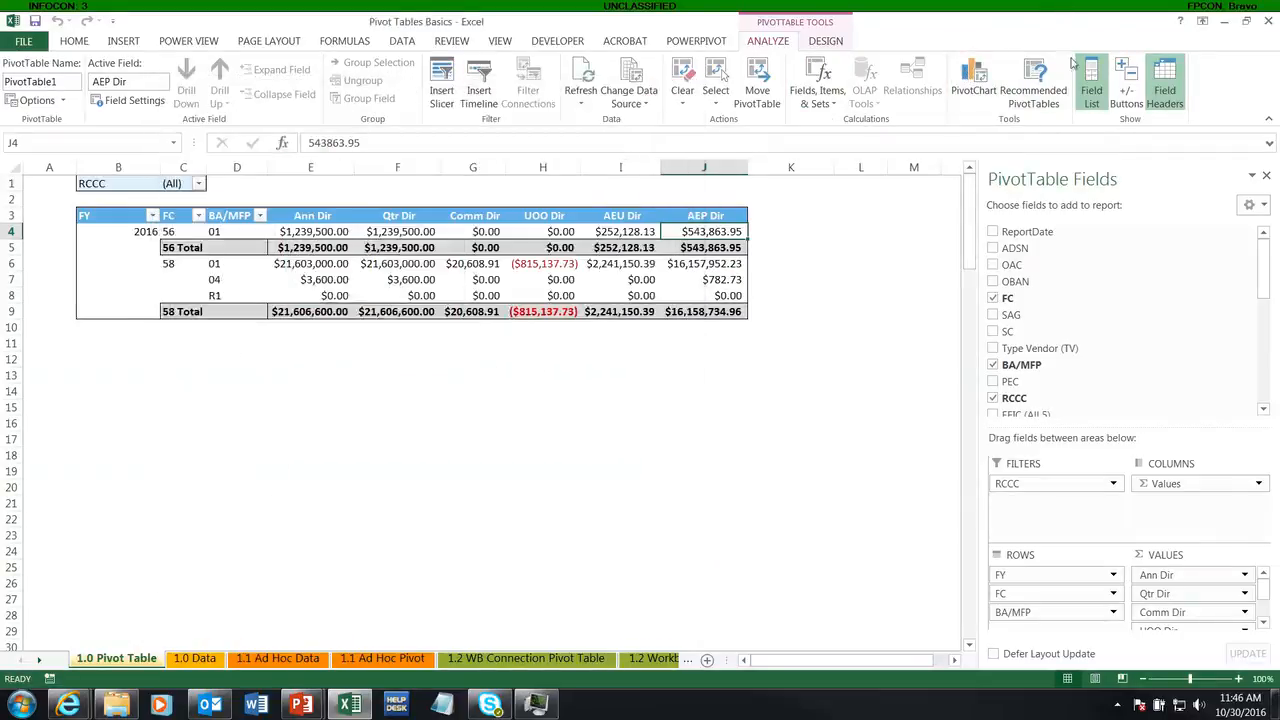